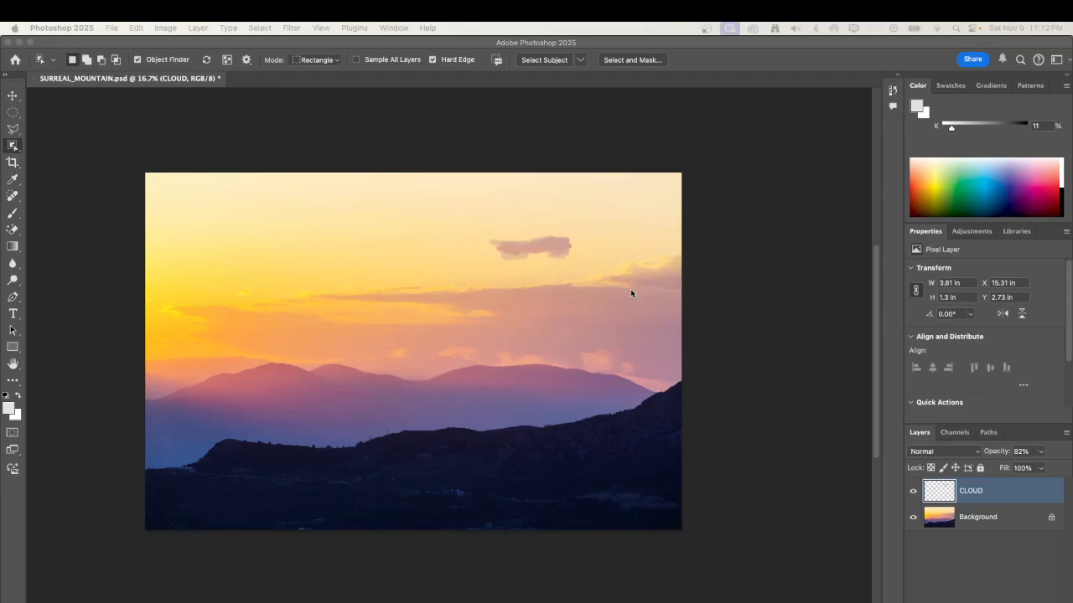
Place the endangered-rothschilds giraffe JPEG from the Desktop as an embedded image in the mountain document.
{"action": "scroll", "coordinate": [639, 293], "scroll_direction": "right", "scroll_amount": 1}
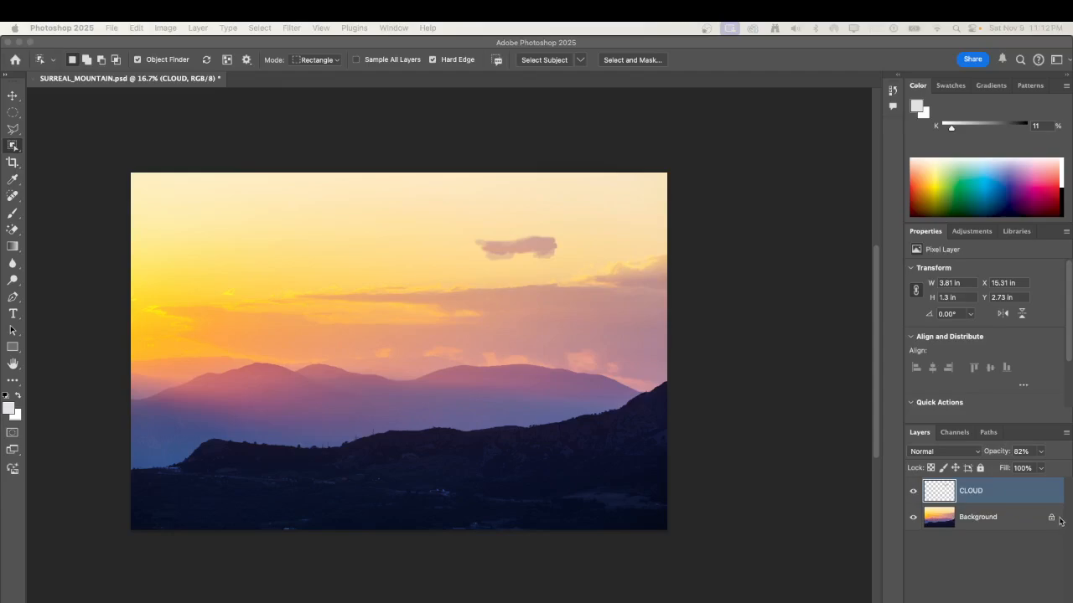
{"action": "left_click", "coordinate": [155, 137]}
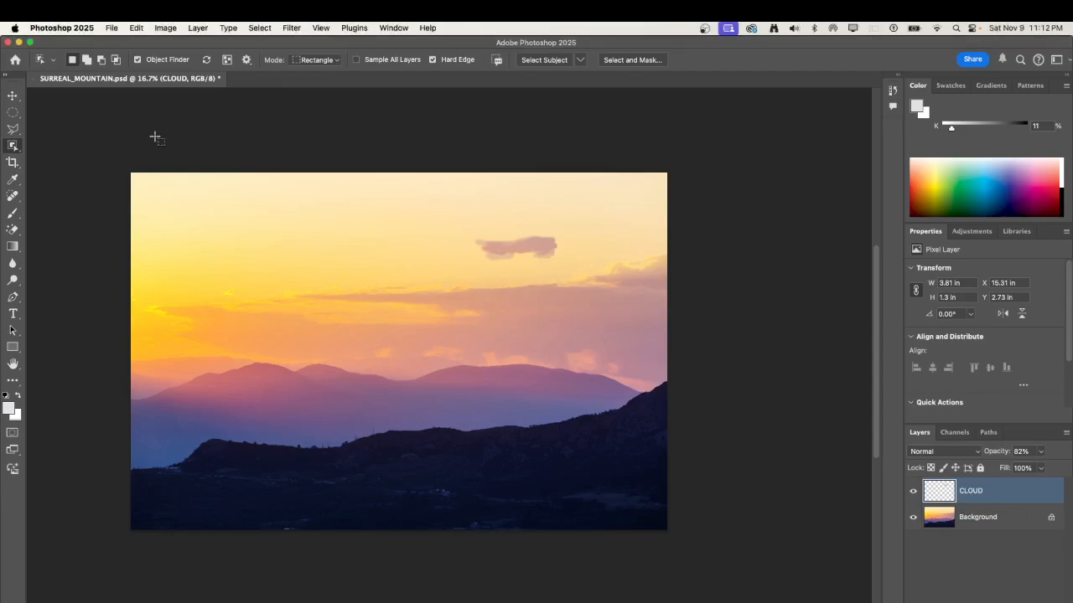
{"action": "left_click", "coordinate": [112, 28]}
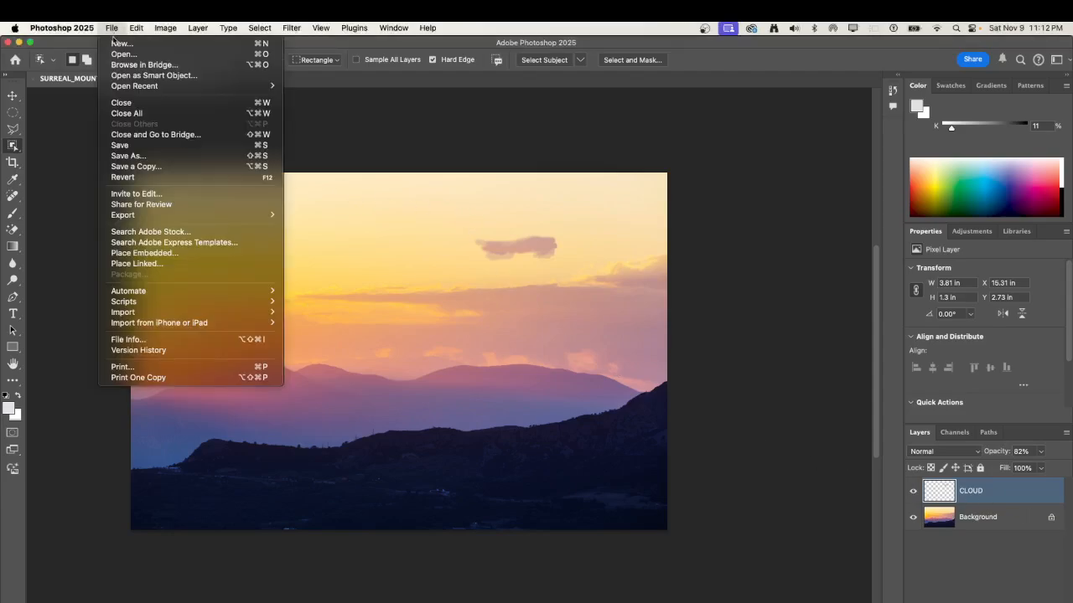
{"action": "left_click", "coordinate": [175, 253]}
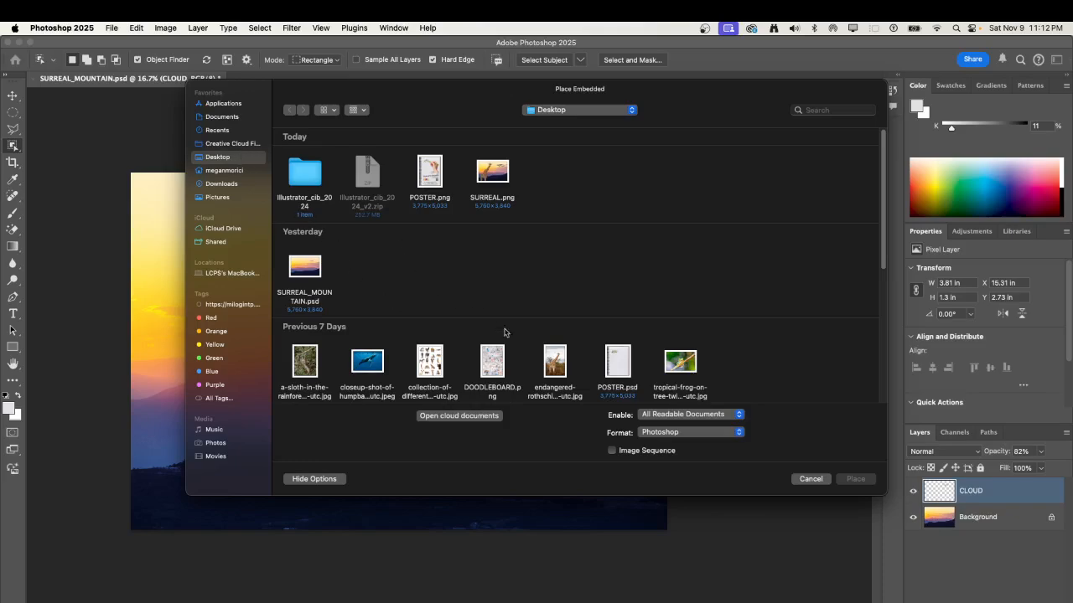
{"action": "left_click", "coordinate": [543, 352]}
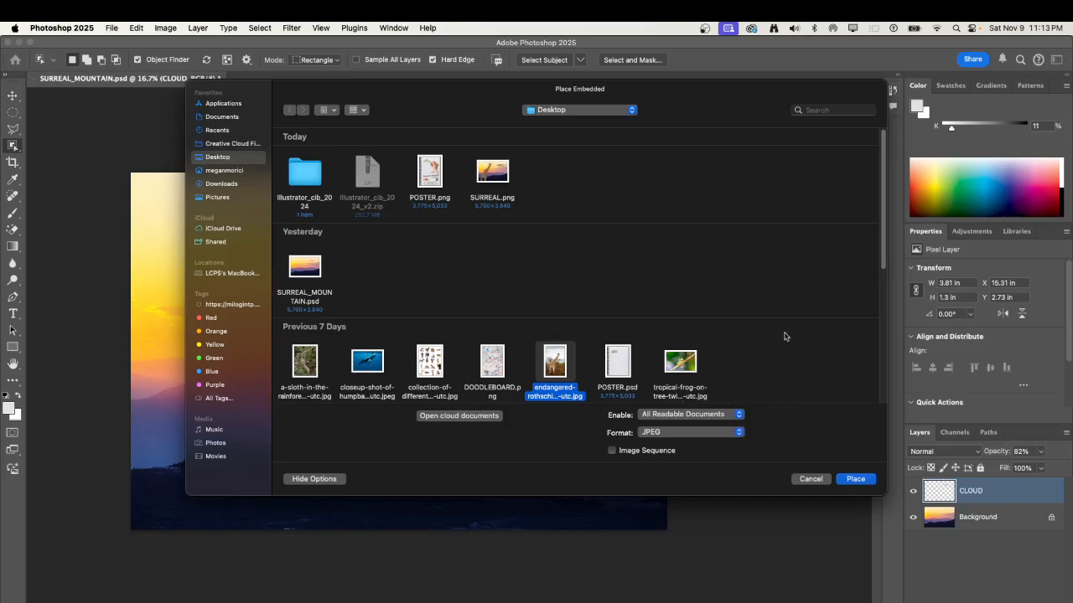
{"action": "left_click", "coordinate": [863, 481]}
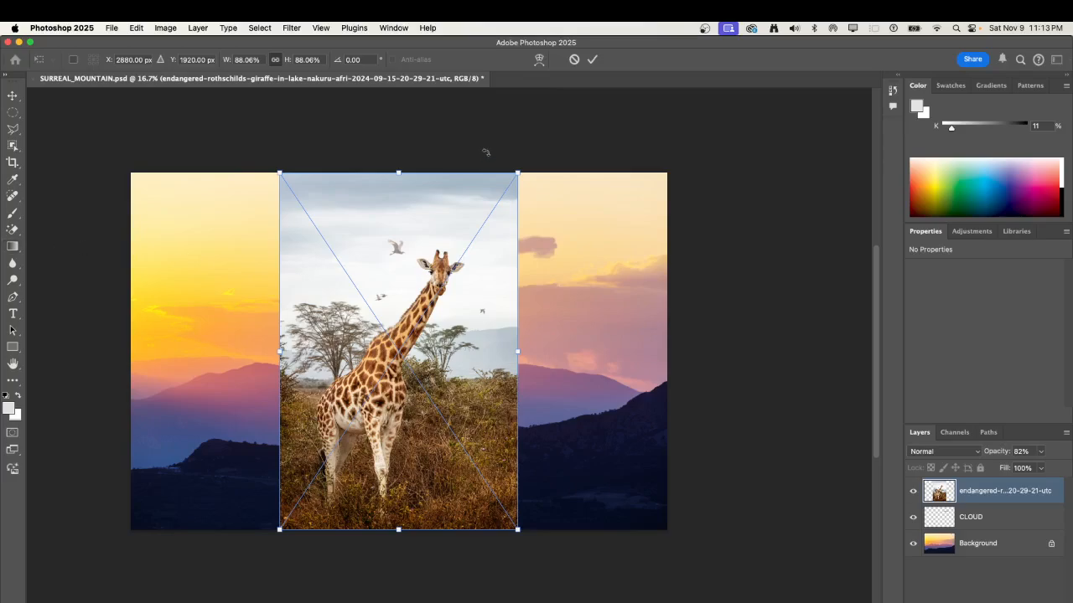
{"action": "left_click", "coordinate": [592, 59]}
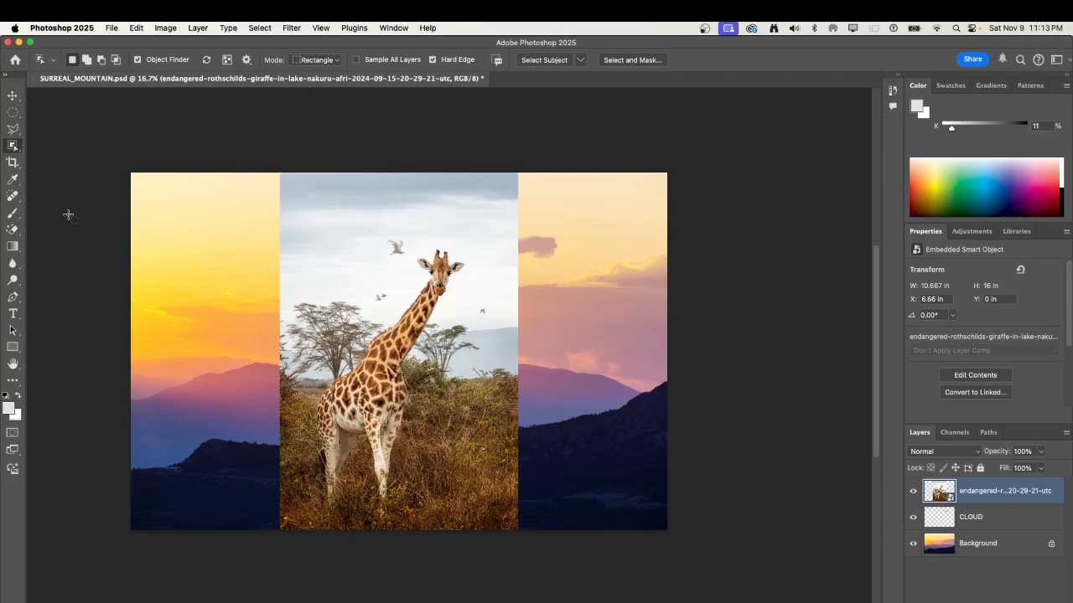
Select the giraffe with the Object Selection Tool and add a layer mask that hides its surroundings.
{"action": "right_click", "coordinate": [14, 151]}
{"action": "left_click", "coordinate": [43, 146]}
{"action": "right_click", "coordinate": [14, 149]}
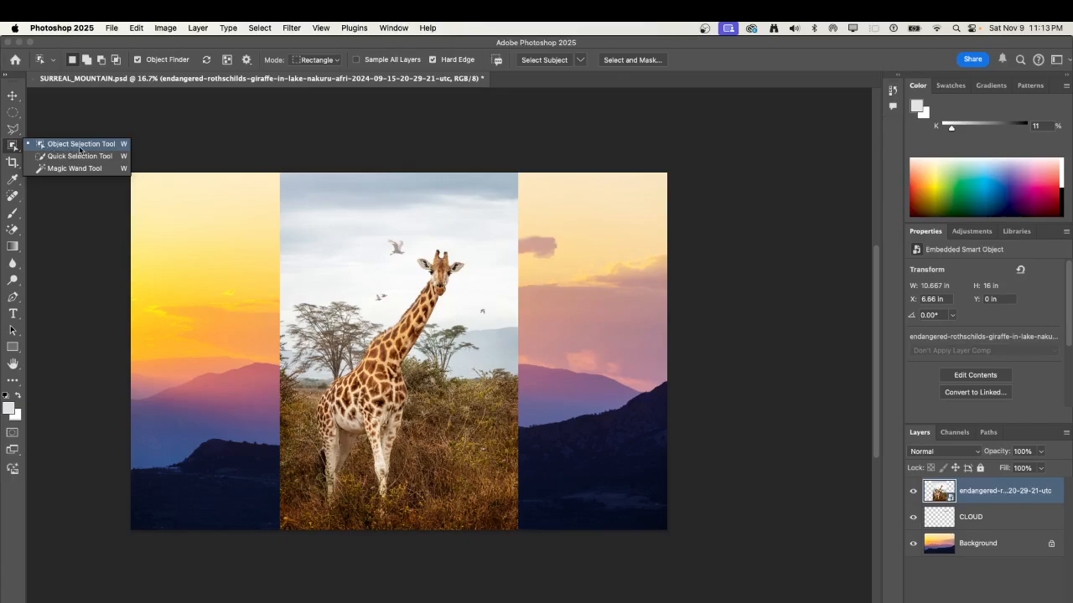
{"action": "left_click", "coordinate": [79, 149]}
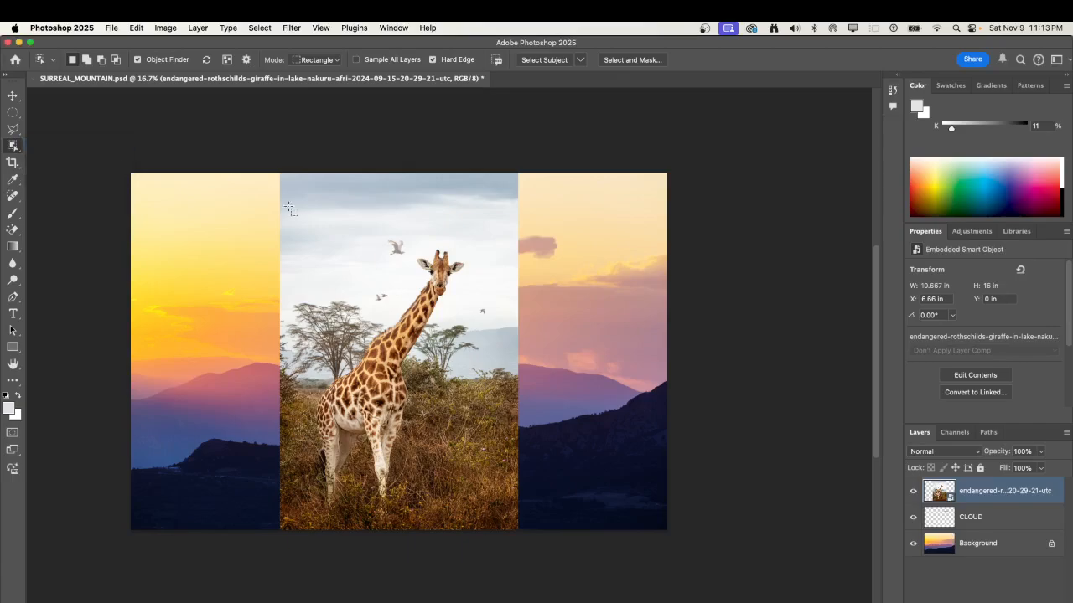
{"action": "left_click", "coordinate": [391, 381]}
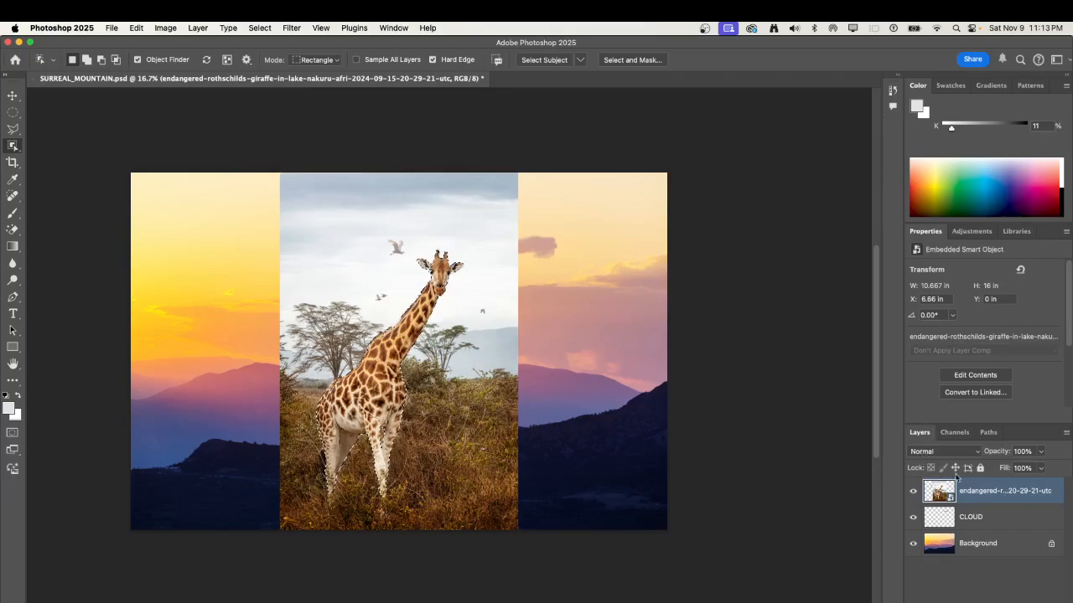
{"action": "left_click_drag", "start_coordinate": [910, 434], "coordinate": [868, 419]}
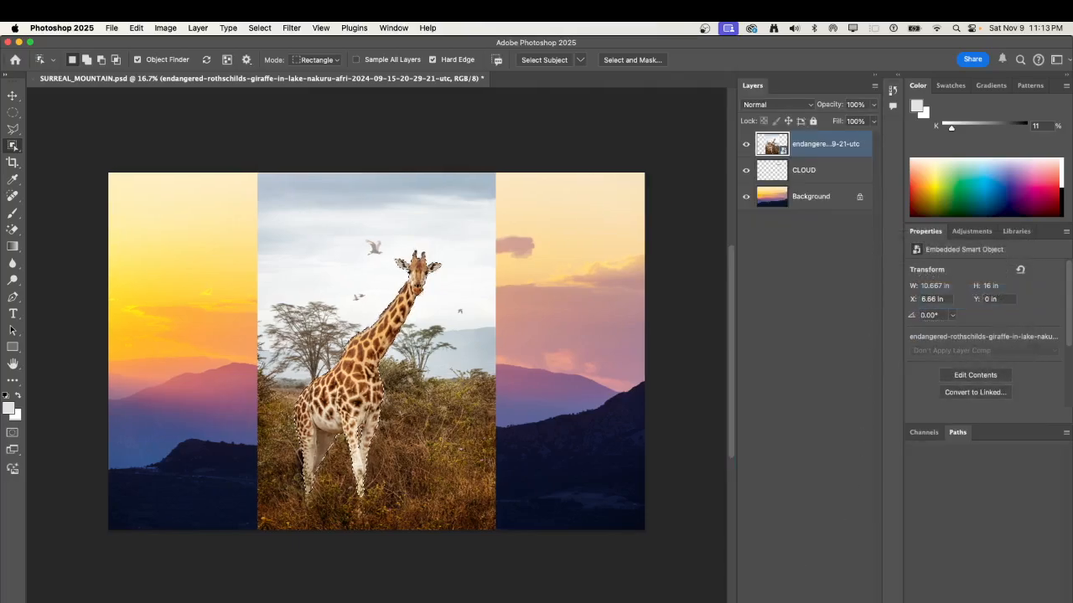
{"action": "left_click", "coordinate": [786, 602]}
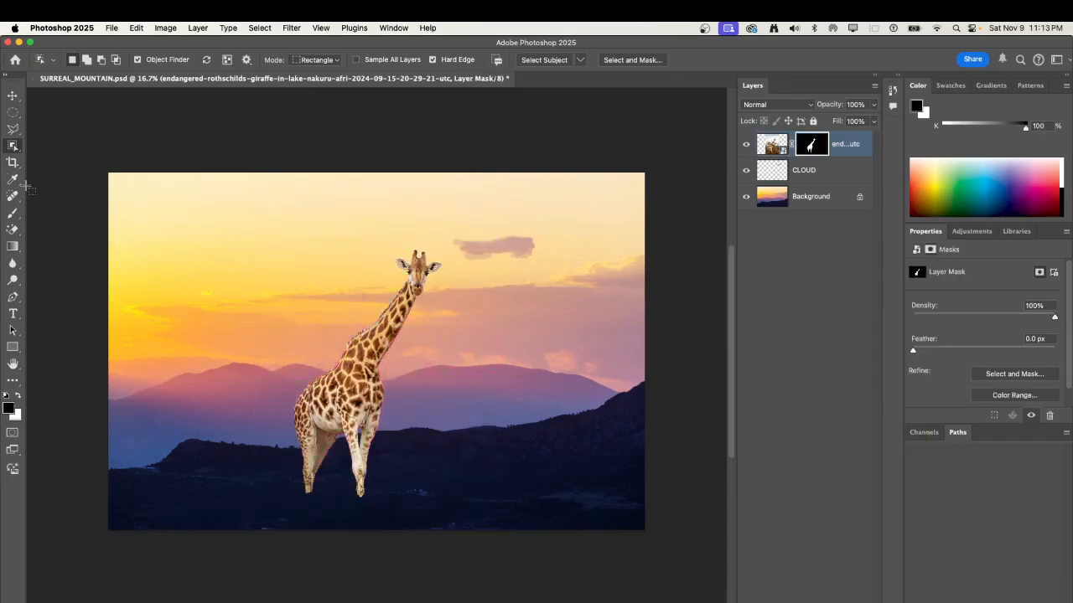
Move the giraffe to the lower-left corner of the landscape and scale it up proportionally to about 127%.
{"action": "left_click", "coordinate": [12, 96]}
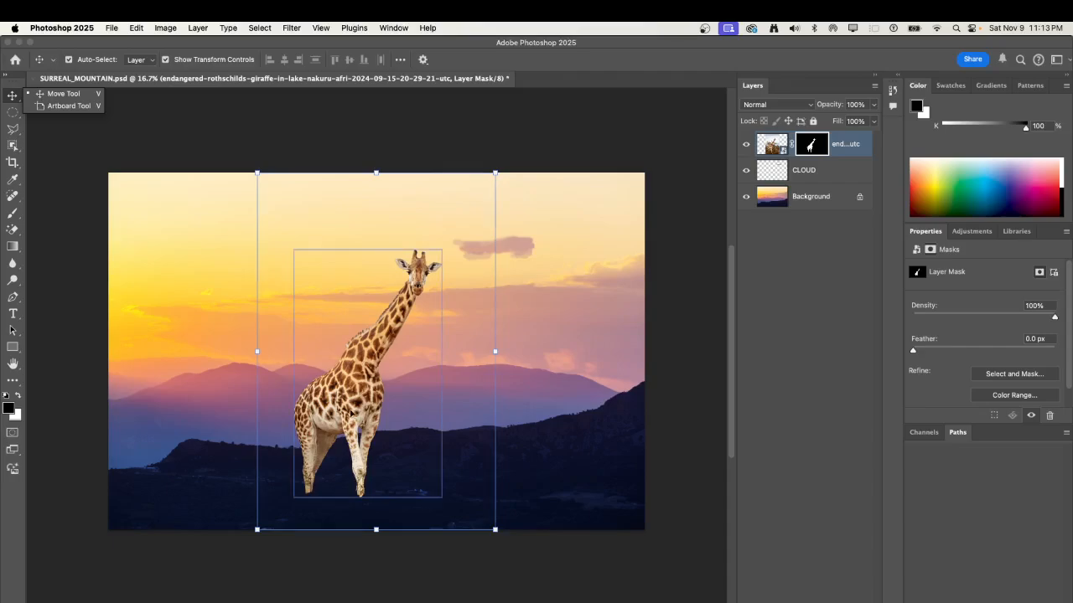
{"action": "left_click_drag", "start_coordinate": [348, 415], "coordinate": [199, 459]}
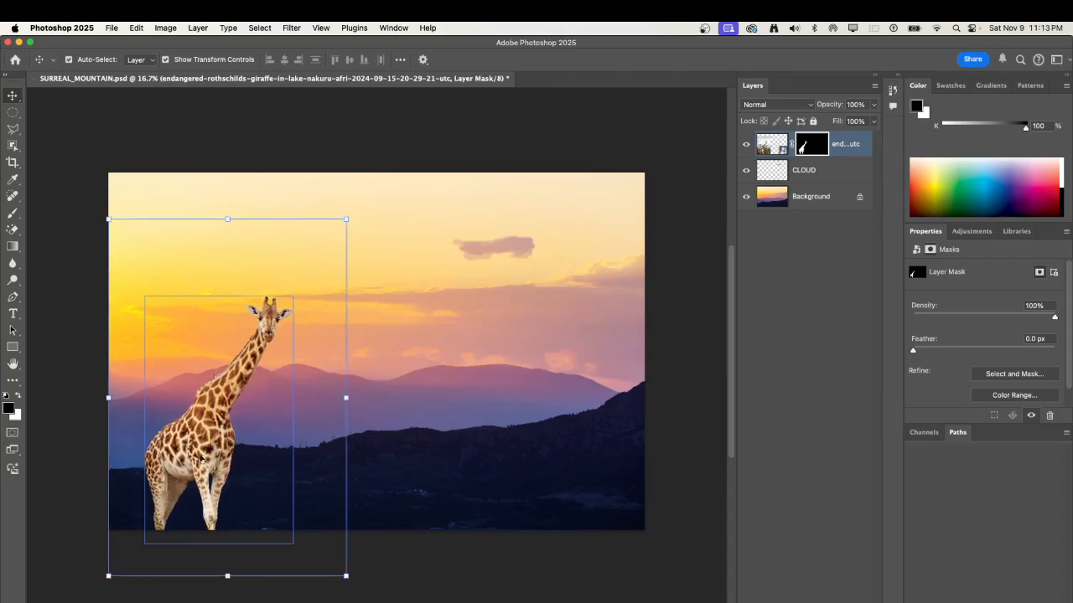
{"action": "left_click_drag", "start_coordinate": [346, 218], "coordinate": [426, 135]}
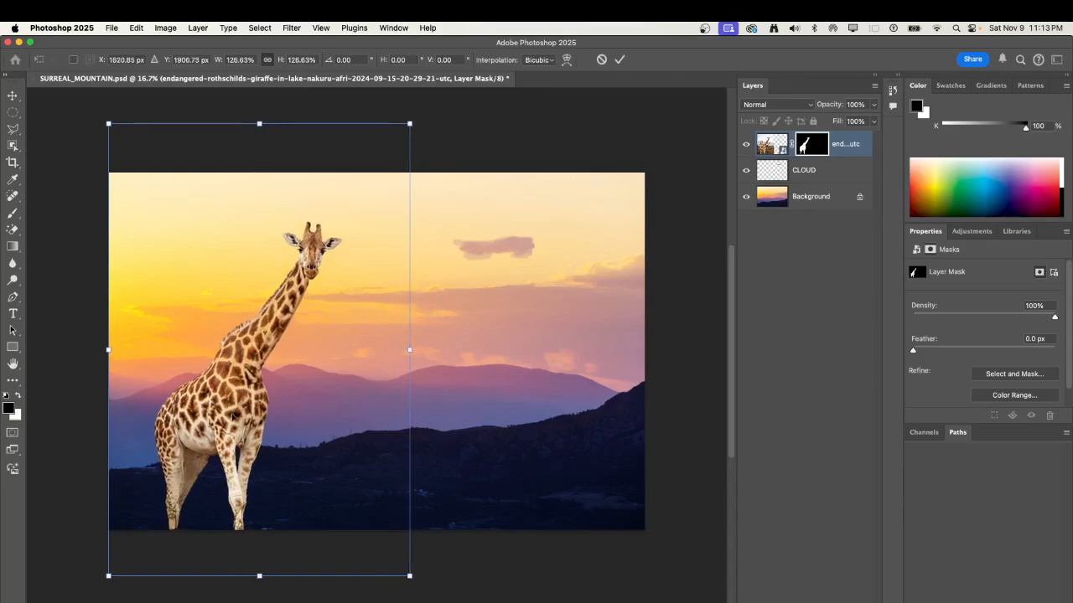
{"action": "mouse_move", "coordinate": [226, 419]}
{"action": "left_mouse_down"}
{"action": "mouse_move", "coordinate": [216, 433]}
{"action": "mouse_move", "coordinate": [221, 420]}
{"action": "mouse_move", "coordinate": [208, 422]}
{"action": "left_mouse_up"}
{"action": "key", "text": "Return"}
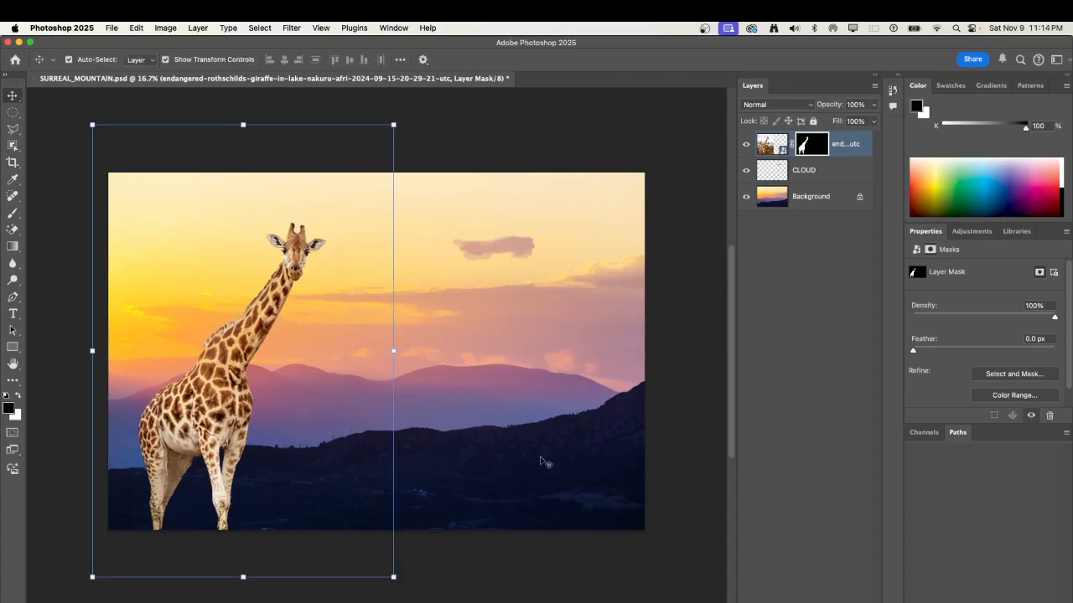
{"action": "left_click", "coordinate": [695, 377]}
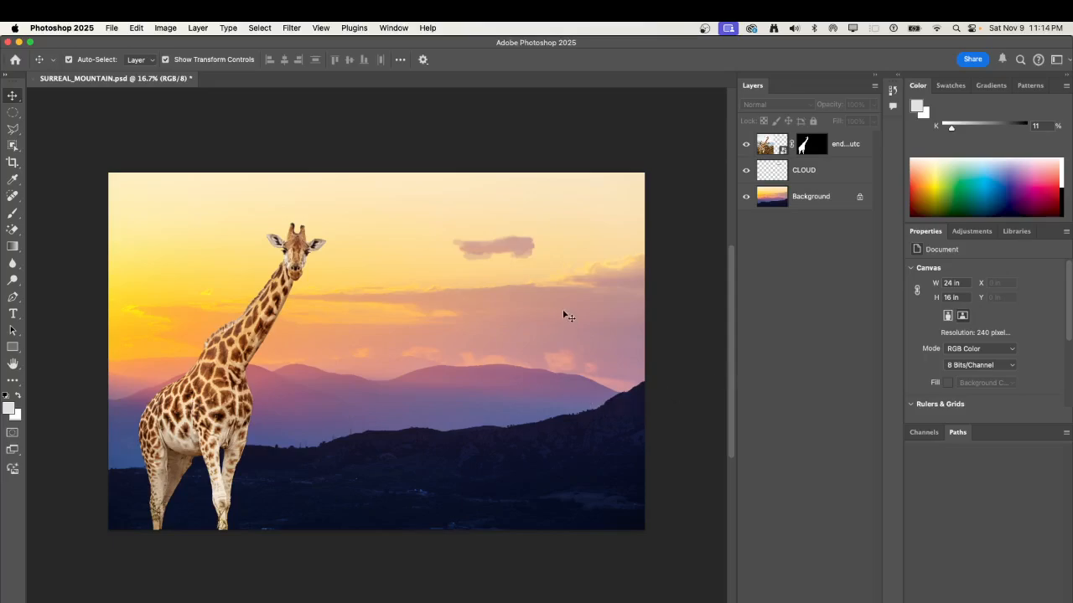
{"action": "left_click", "coordinate": [766, 146]}
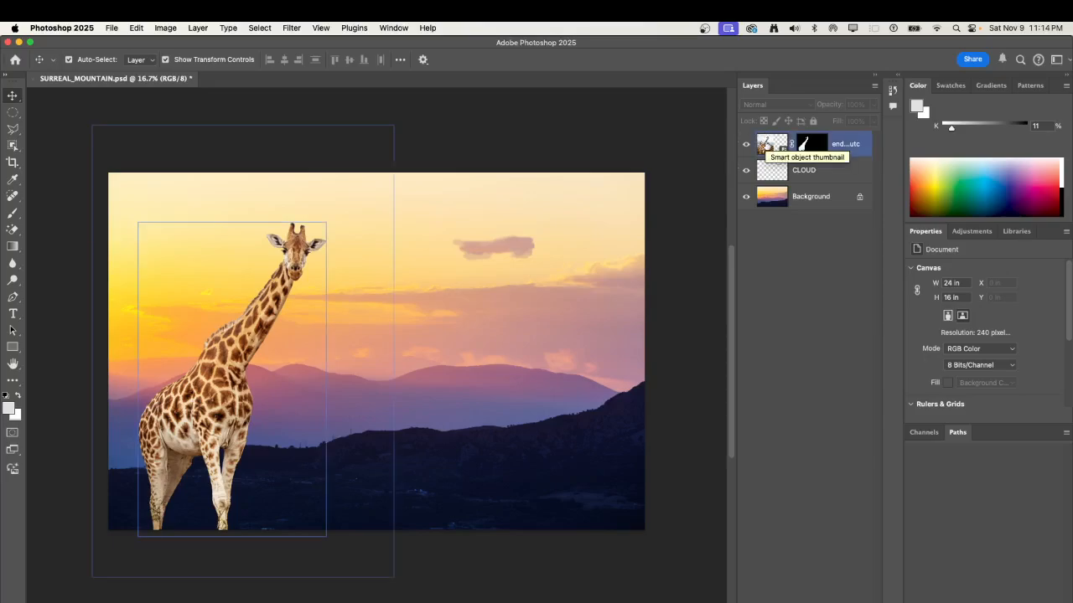
{"action": "left_click", "coordinate": [766, 146]}
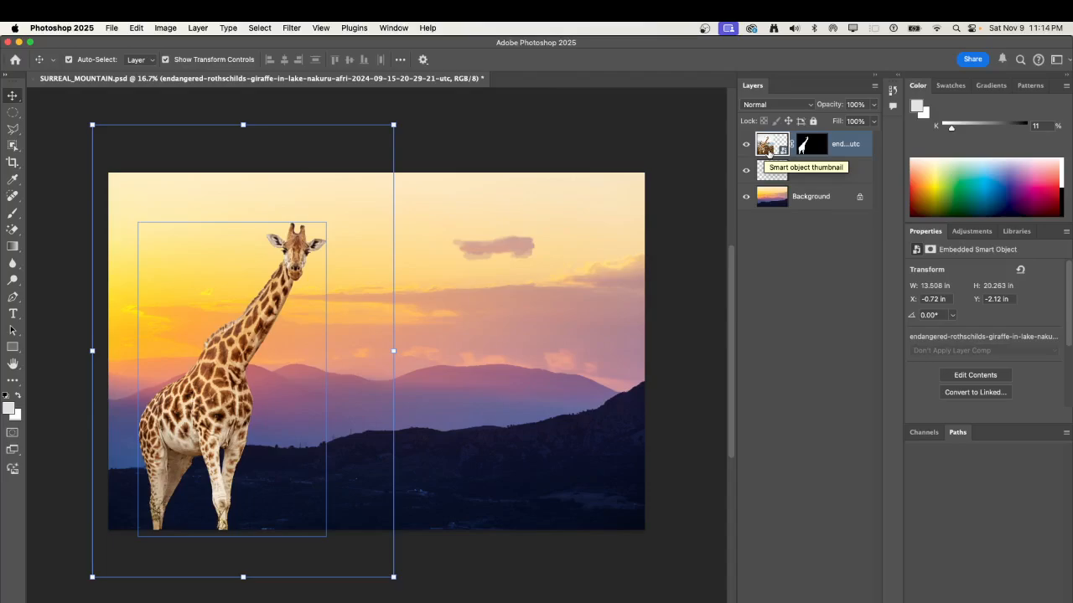
{"action": "right_click", "coordinate": [769, 152]}
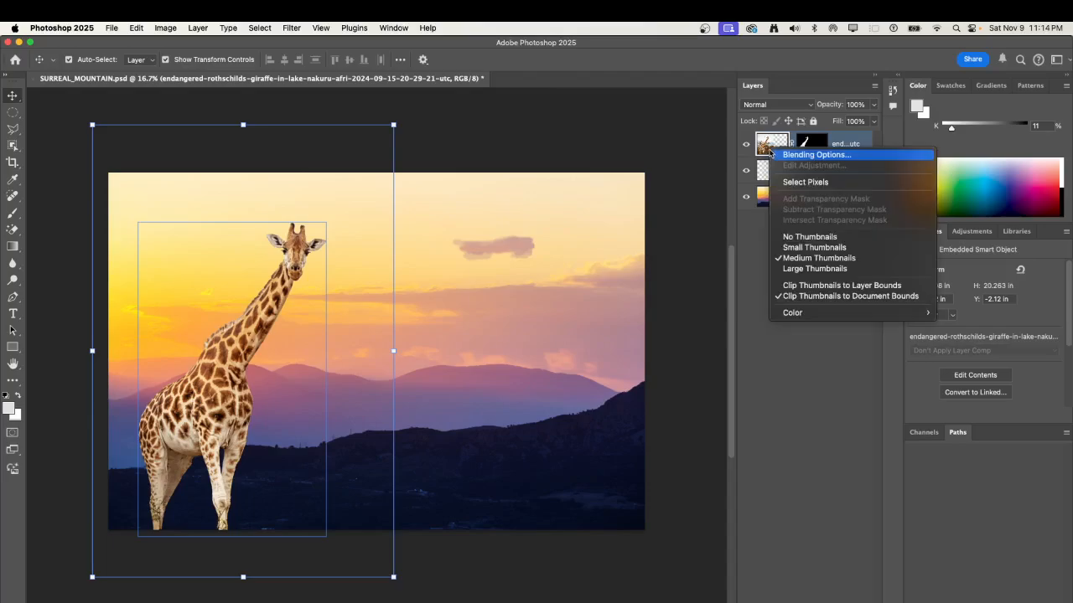
{"action": "left_click", "coordinate": [805, 155]}
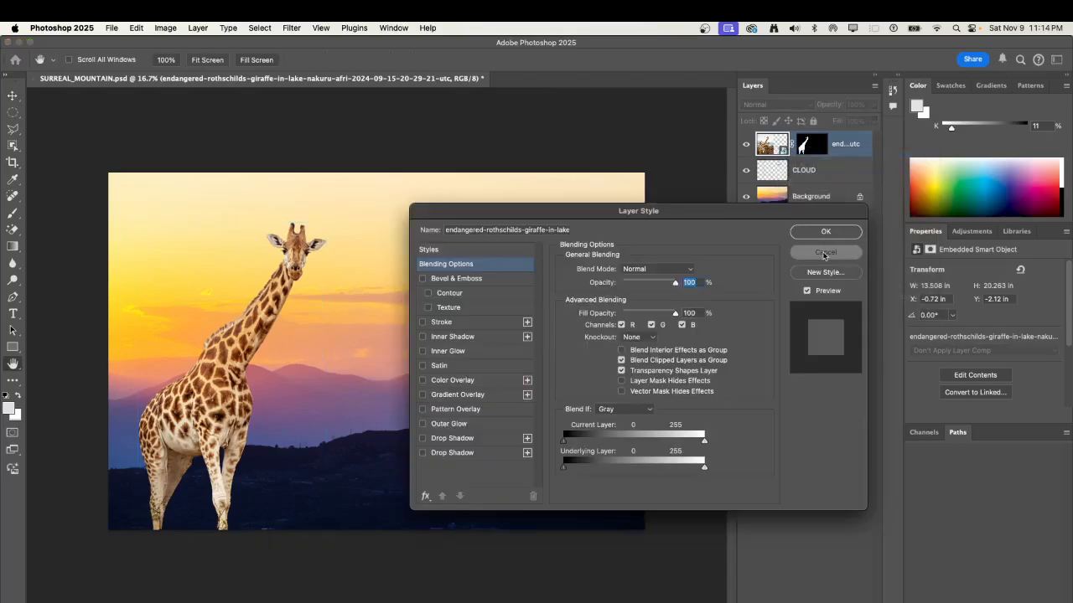
{"action": "left_click", "coordinate": [825, 254]}
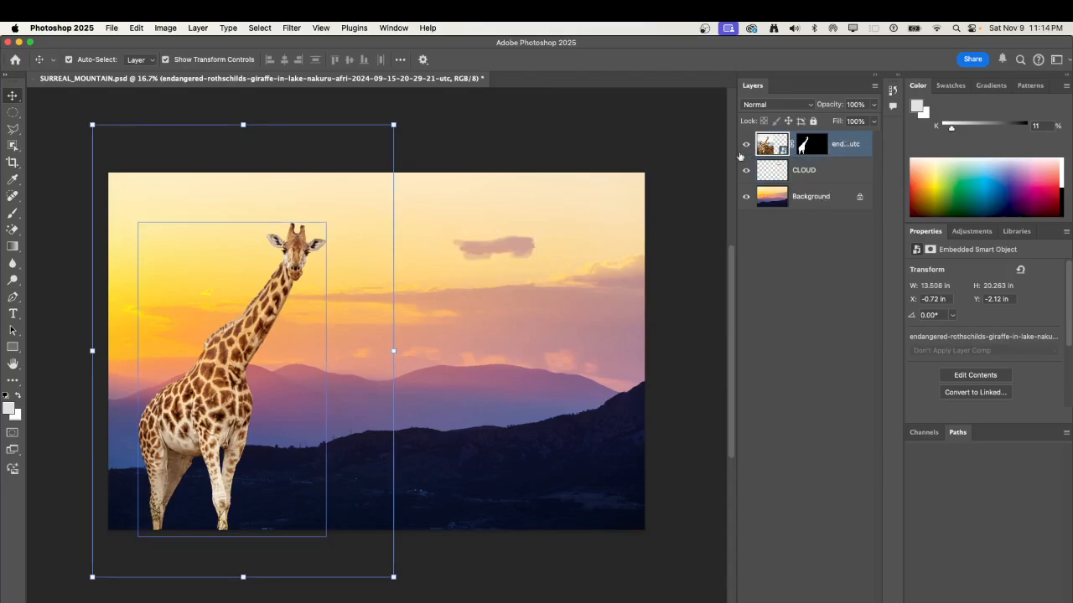
Rasterize the giraffe smart object layer.
{"action": "left_click_drag", "start_coordinate": [738, 157], "coordinate": [706, 156]}
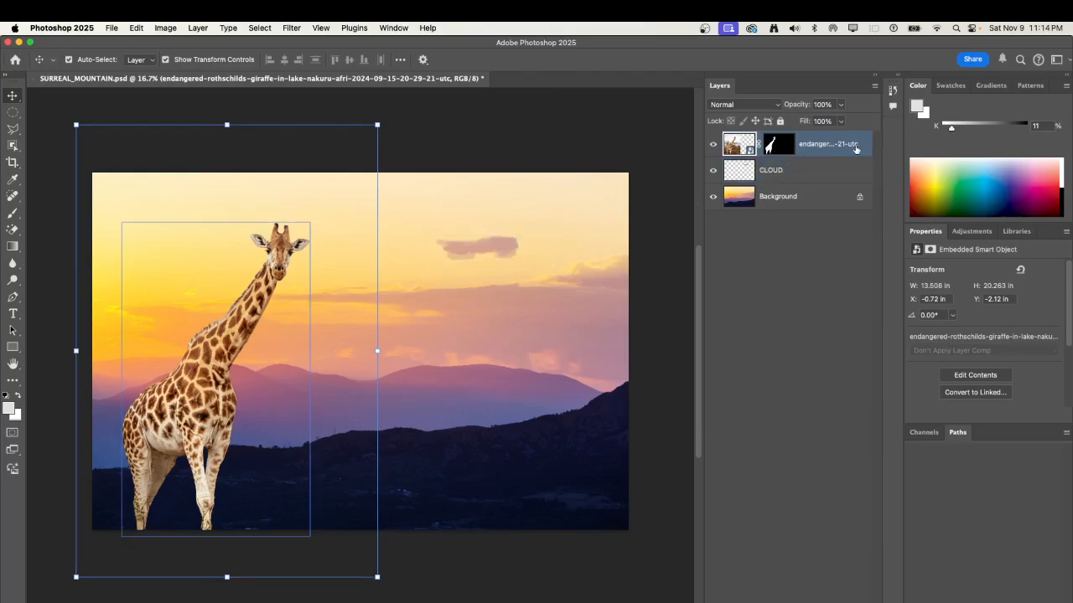
{"action": "right_click", "coordinate": [858, 148]}
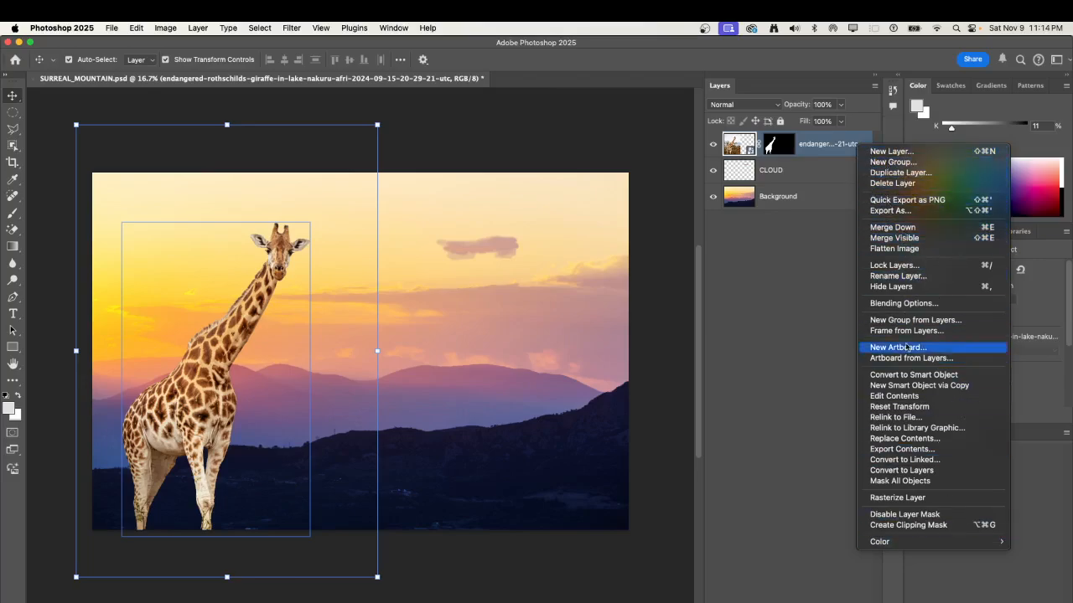
{"action": "left_click", "coordinate": [932, 501]}
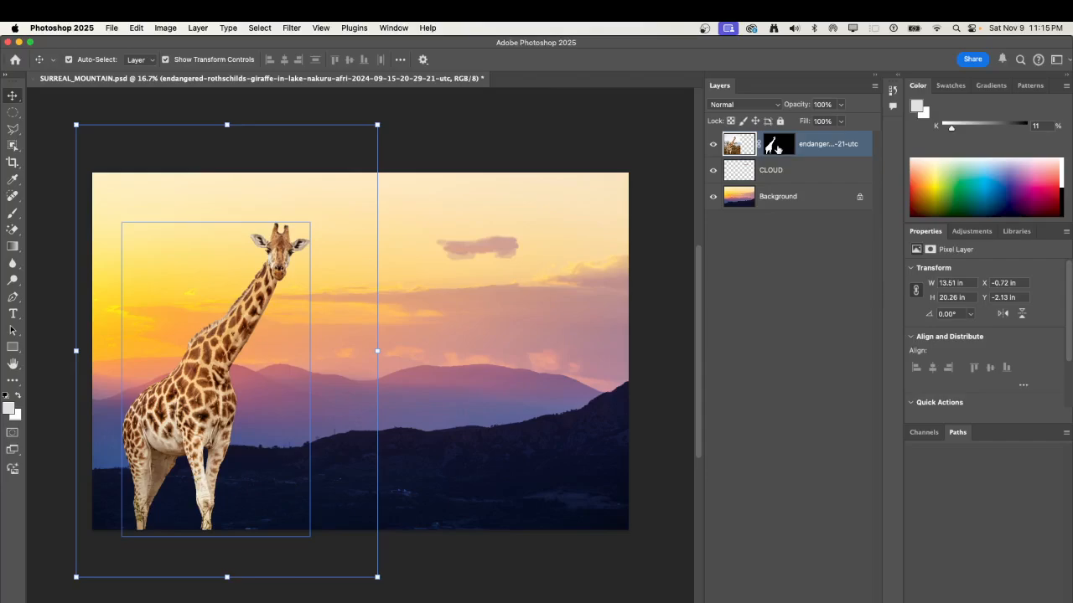
Apply the giraffe layer's mask permanently to its pixels.
{"action": "left_click", "coordinate": [777, 148]}
{"action": "right_click", "coordinate": [782, 148]}
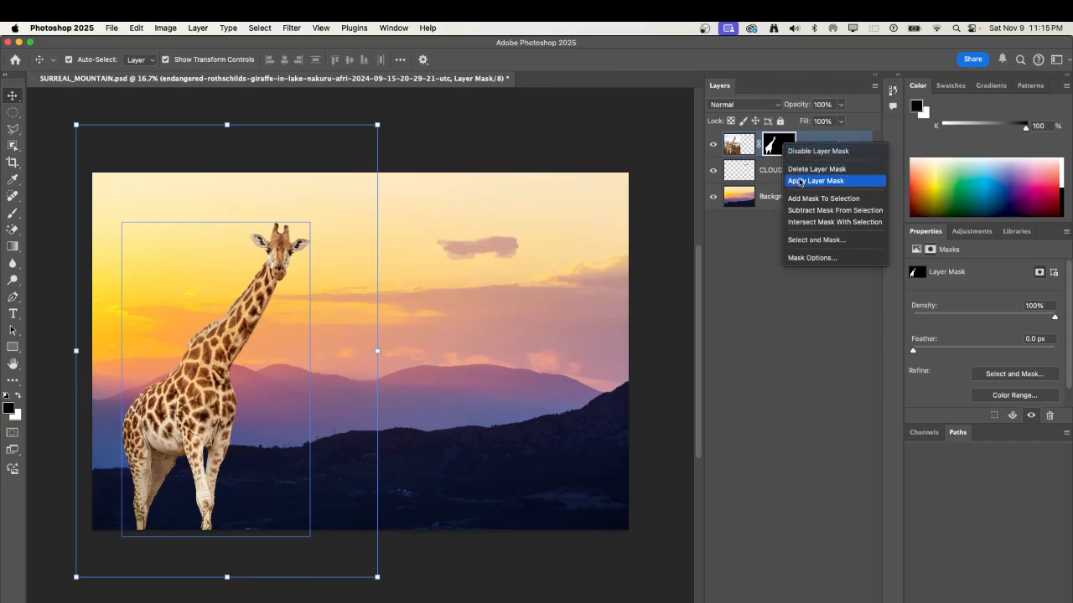
{"action": "left_click", "coordinate": [801, 181]}
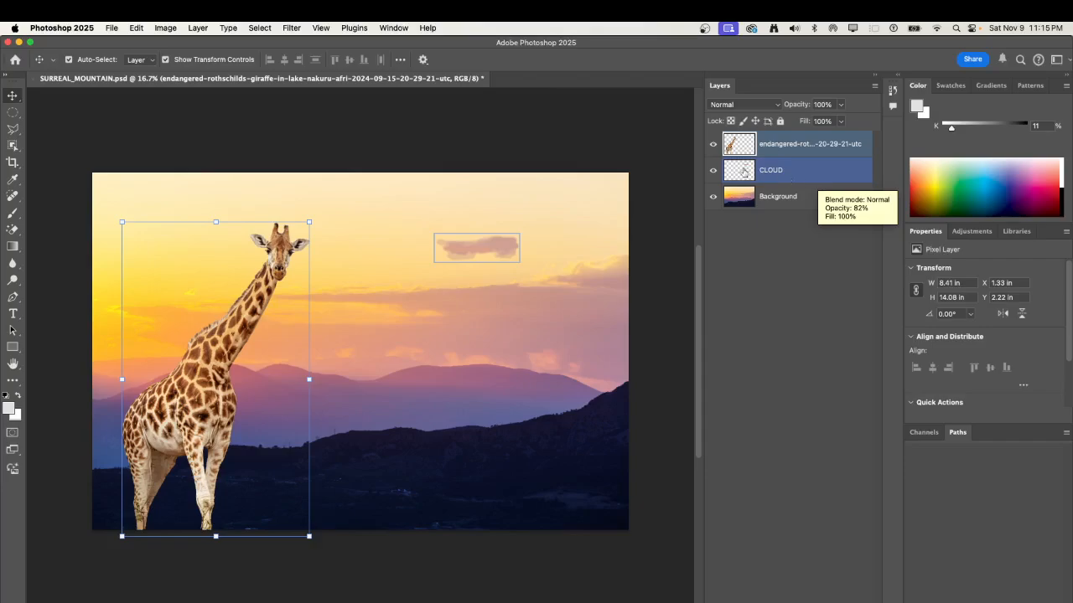
{"action": "left_click", "coordinate": [819, 183], "text": "super"}
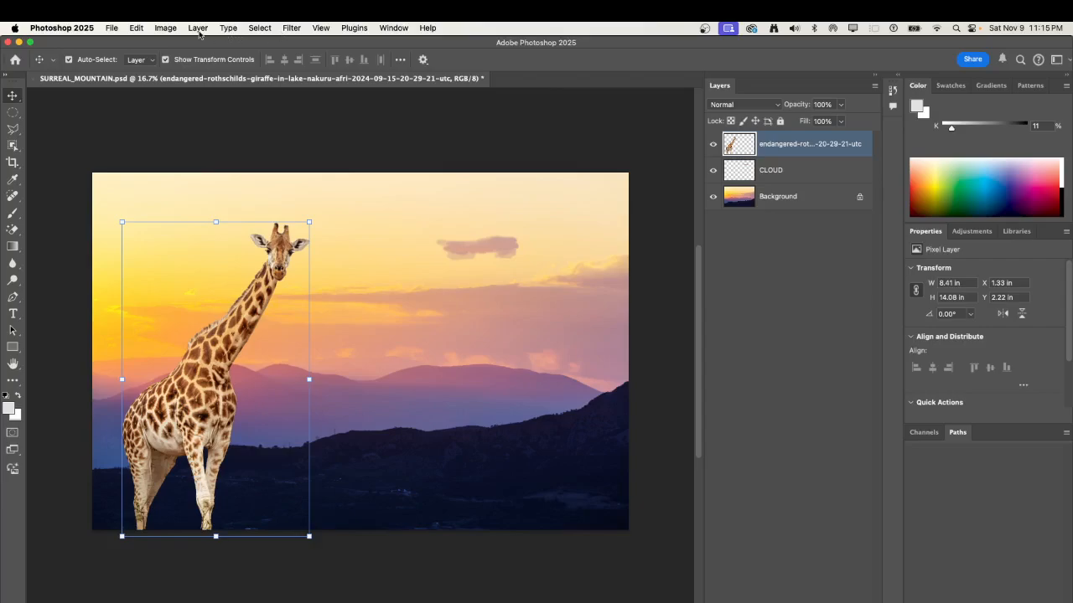
{"action": "left_click", "coordinate": [167, 30]}
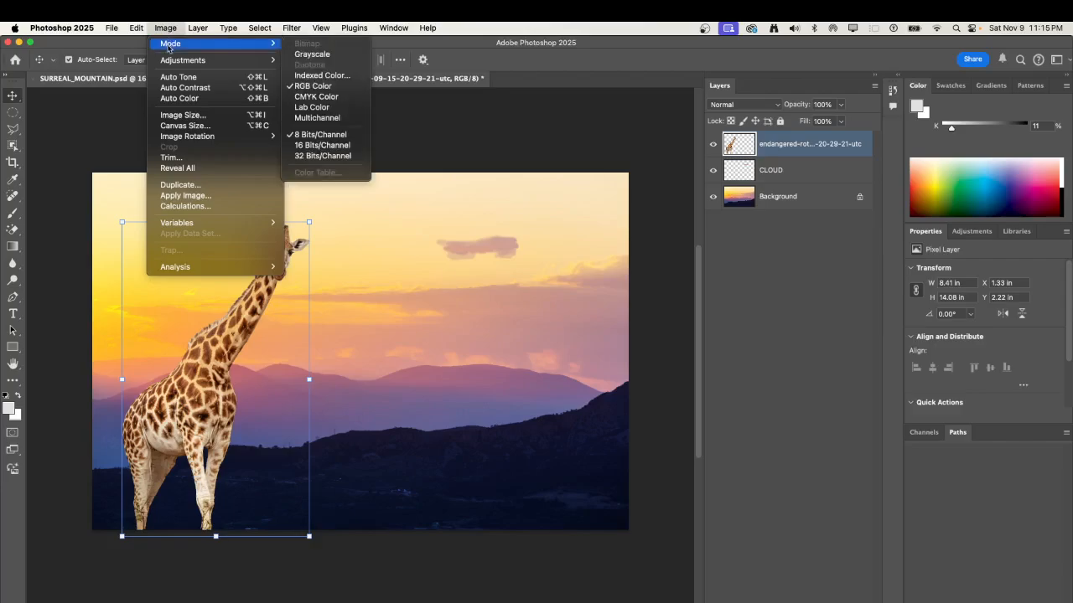
{"action": "mouse_move", "coordinate": [170, 61]}
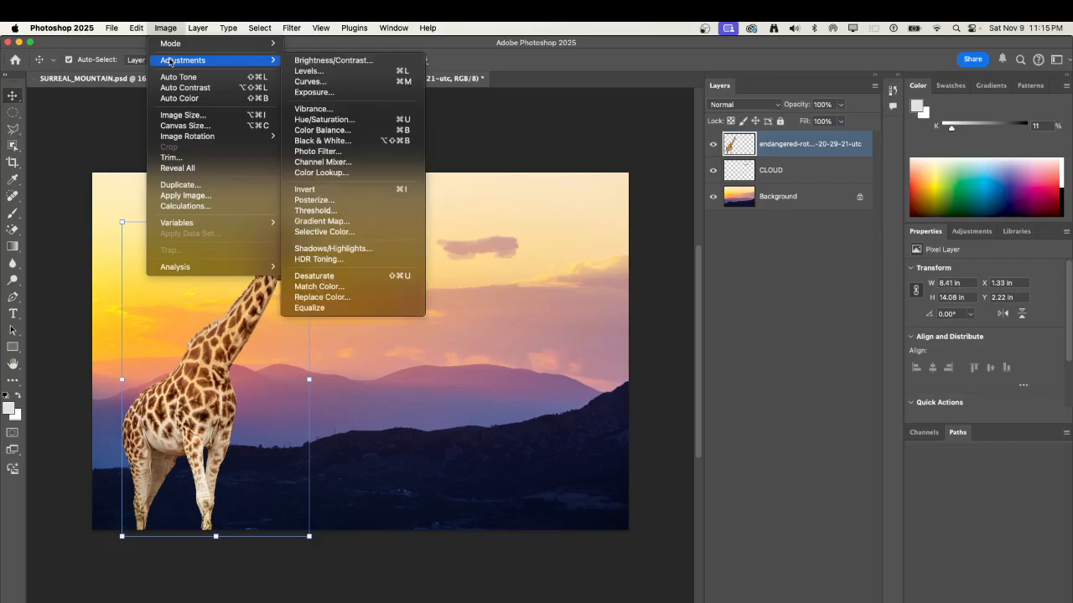
{"action": "left_click", "coordinate": [319, 84]}
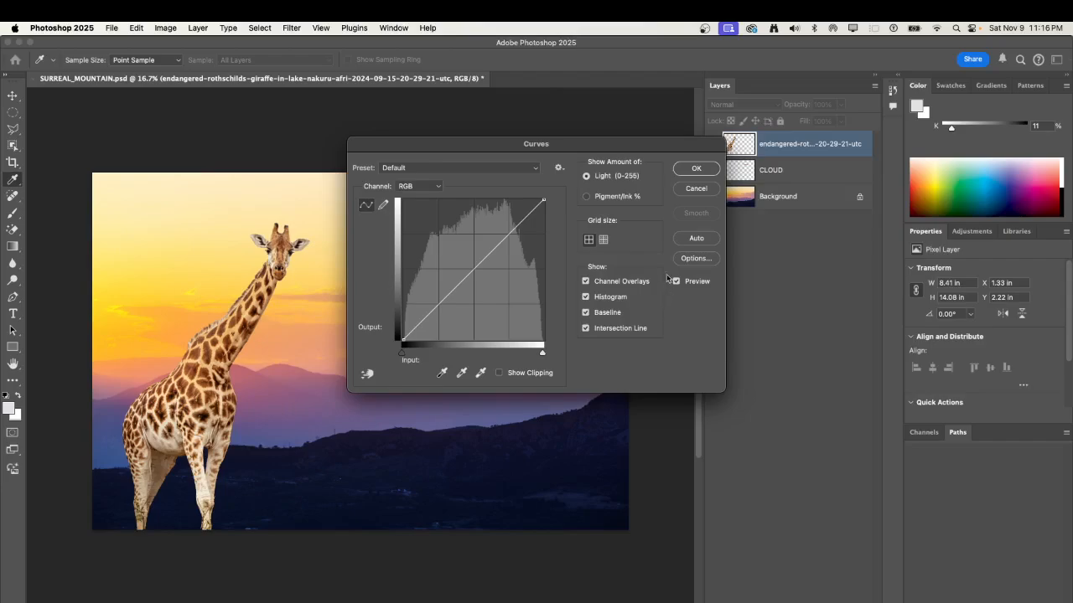
{"action": "left_click_drag", "start_coordinate": [593, 144], "coordinate": [516, 183]}
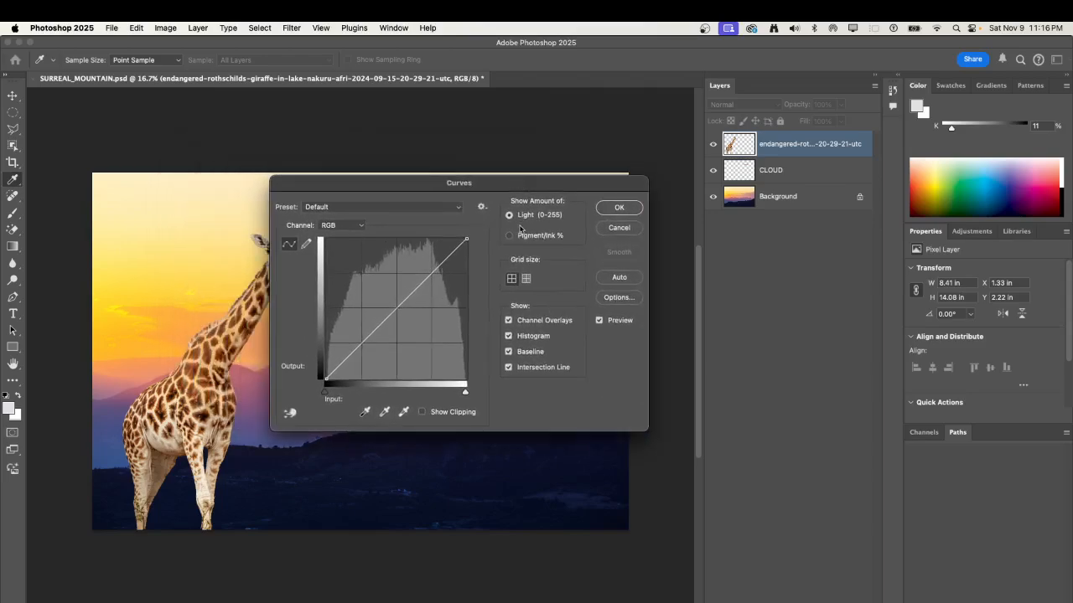
{"action": "left_click", "coordinate": [459, 208]}
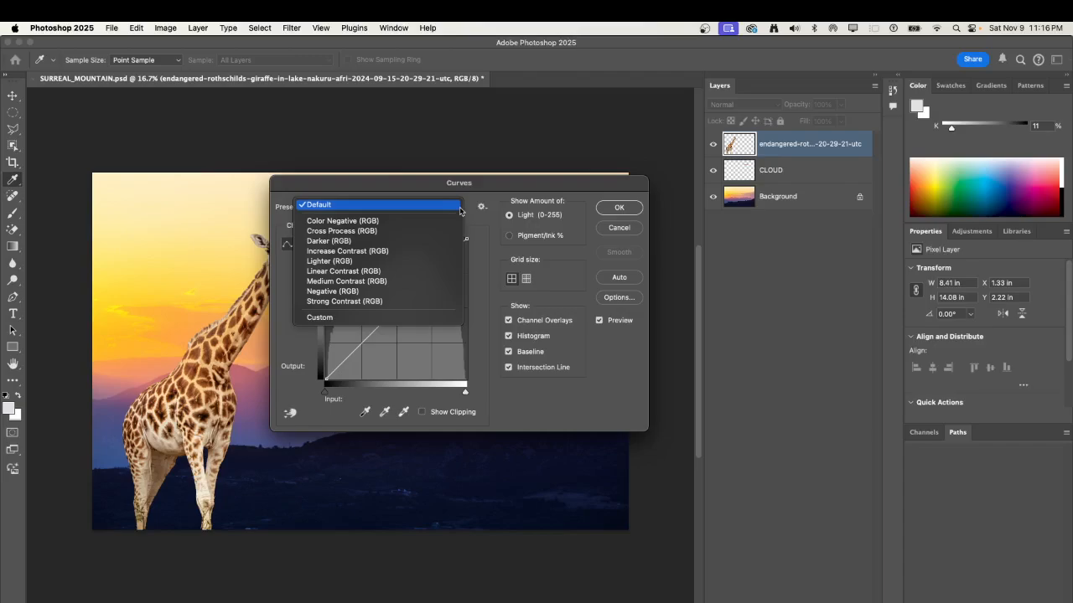
{"action": "left_click", "coordinate": [459, 210]}
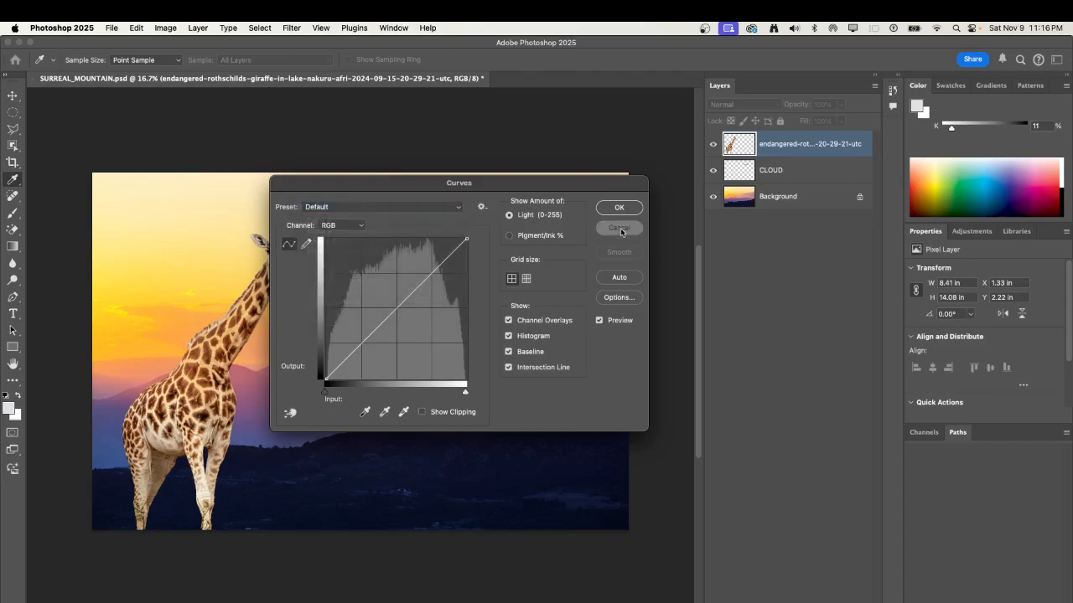
{"action": "left_click", "coordinate": [619, 227]}
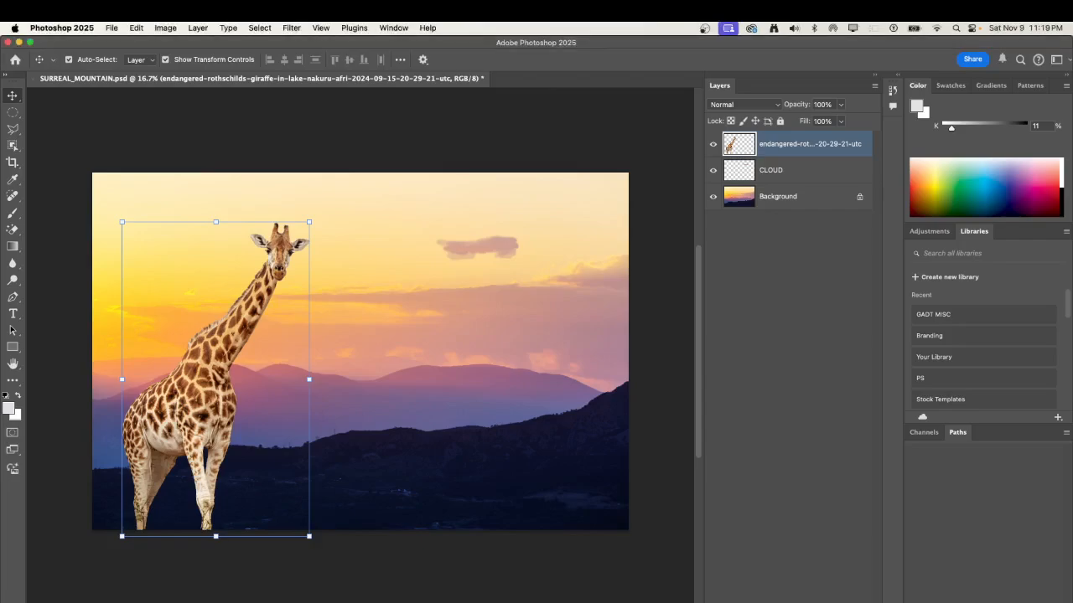
Add a Curves adjustment layer with the Find Dark & Light Colors auto correction and clip it to the giraffe layer.
{"action": "left_click", "coordinate": [798, 602]}
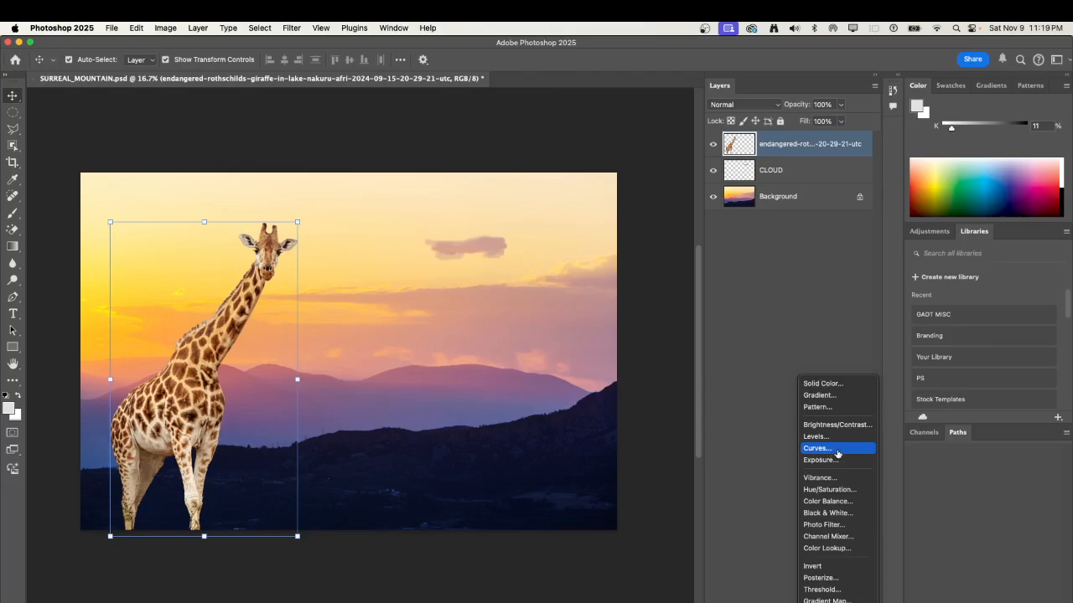
{"action": "left_click", "coordinate": [837, 450]}
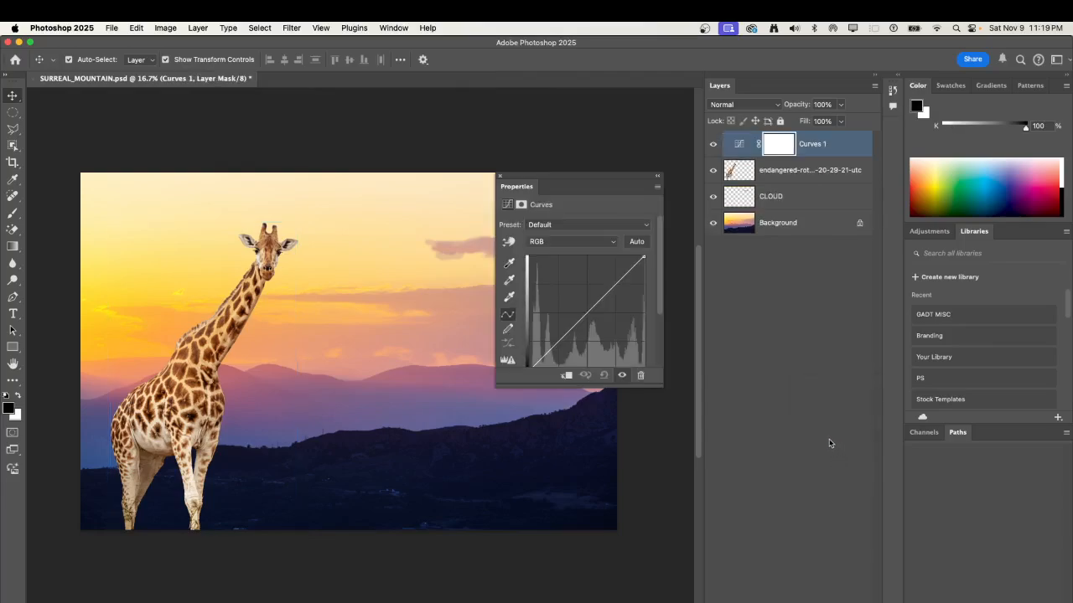
{"action": "left_click", "coordinate": [637, 242], "text": "alt"}
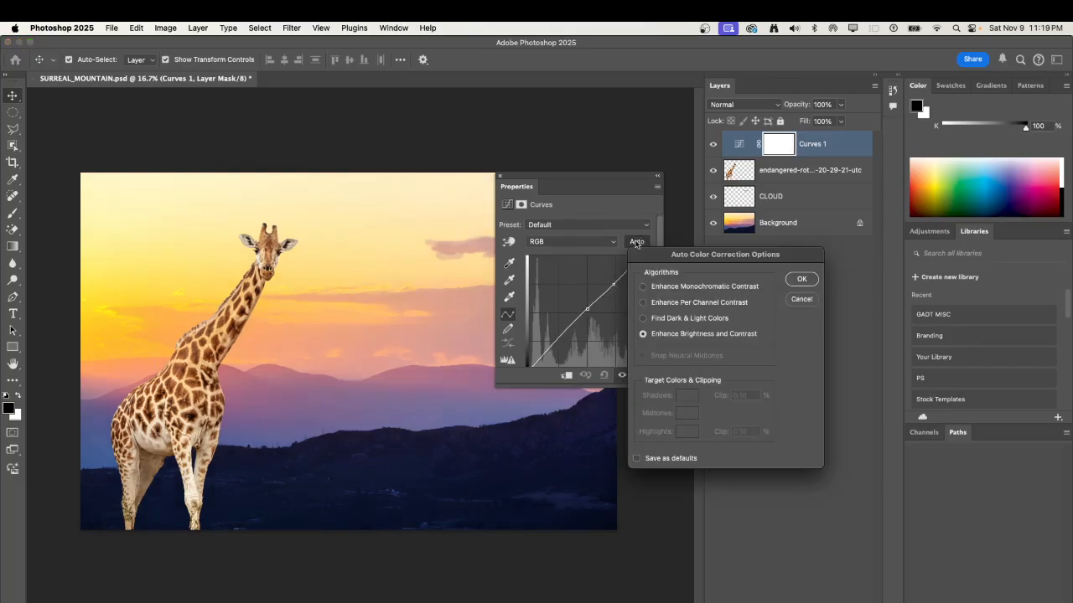
{"action": "left_click", "coordinate": [643, 318]}
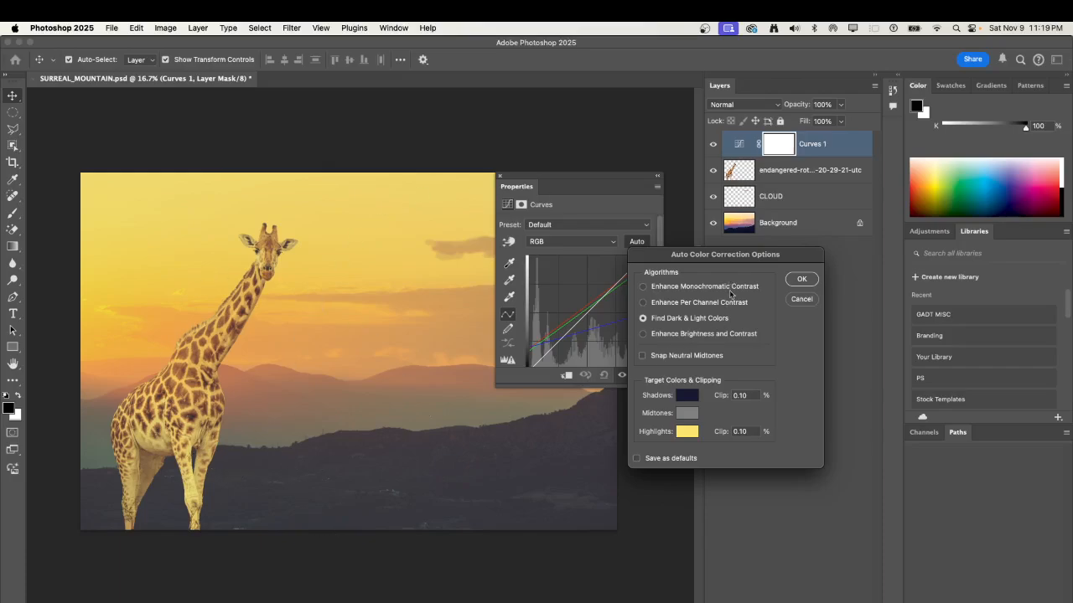
{"action": "left_click", "coordinate": [800, 281]}
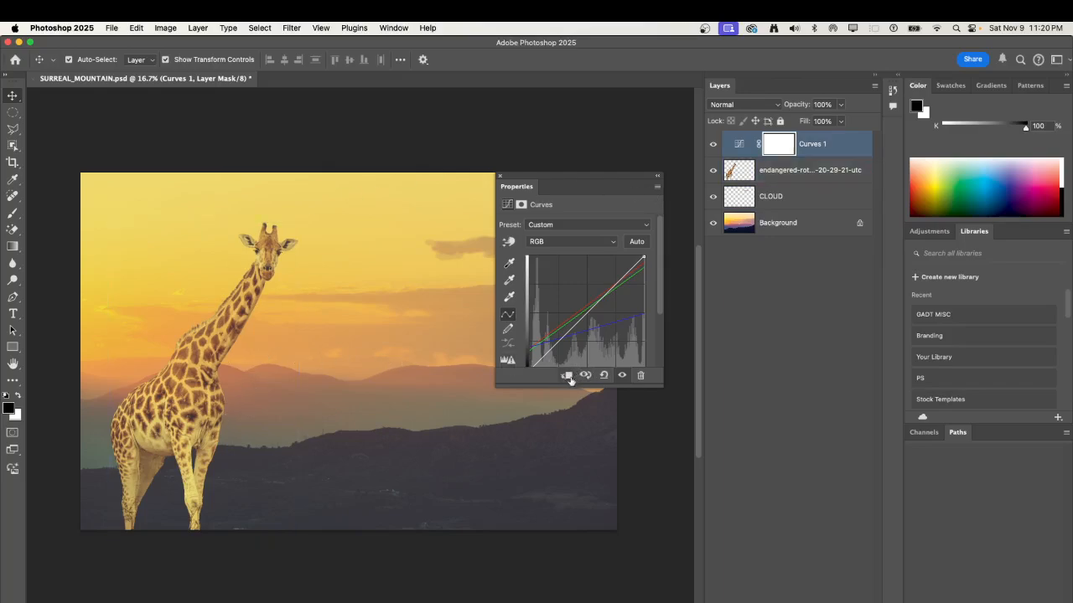
{"action": "left_click", "coordinate": [569, 380]}
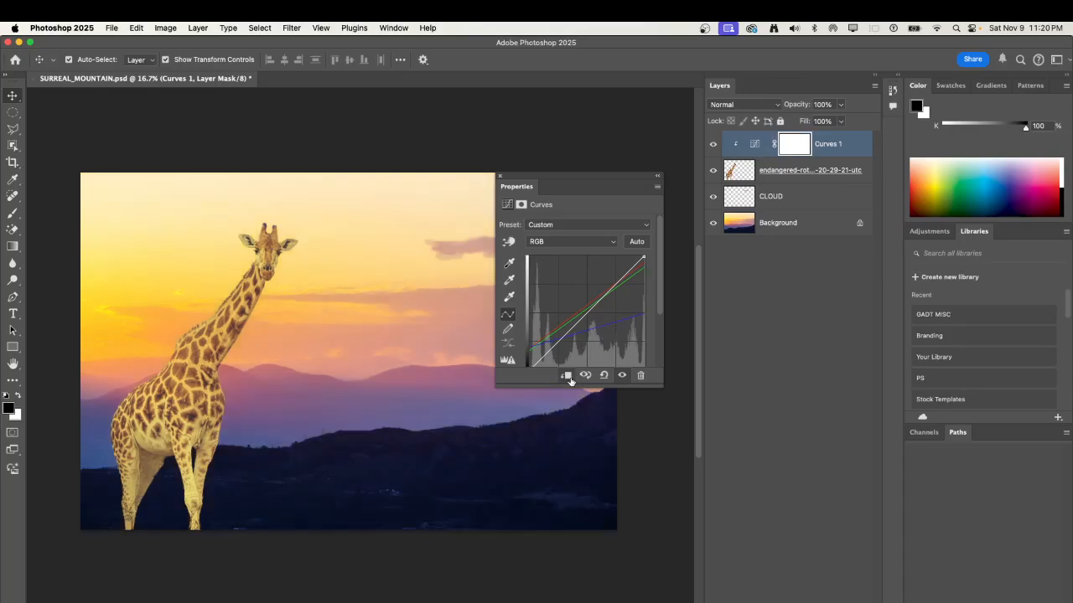
Sample the dark foreground hills as the Curves black point and the bright sky beside the giraffe's head as the white point.
{"action": "left_click", "coordinate": [510, 264]}
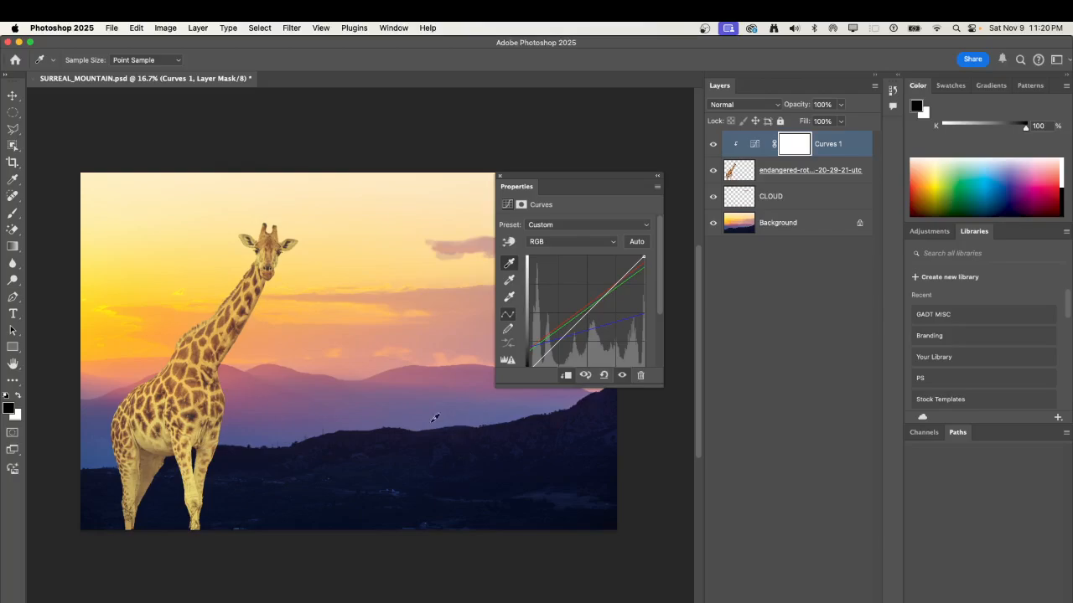
{"action": "left_click", "coordinate": [412, 498]}
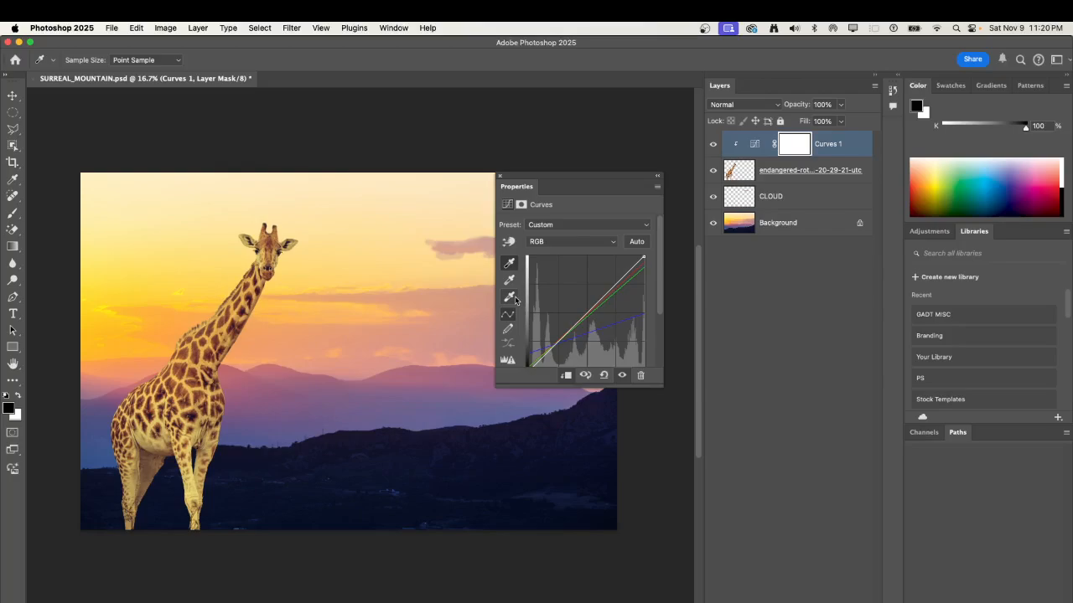
{"action": "left_click", "coordinate": [511, 297]}
{"action": "left_click", "coordinate": [343, 245]}
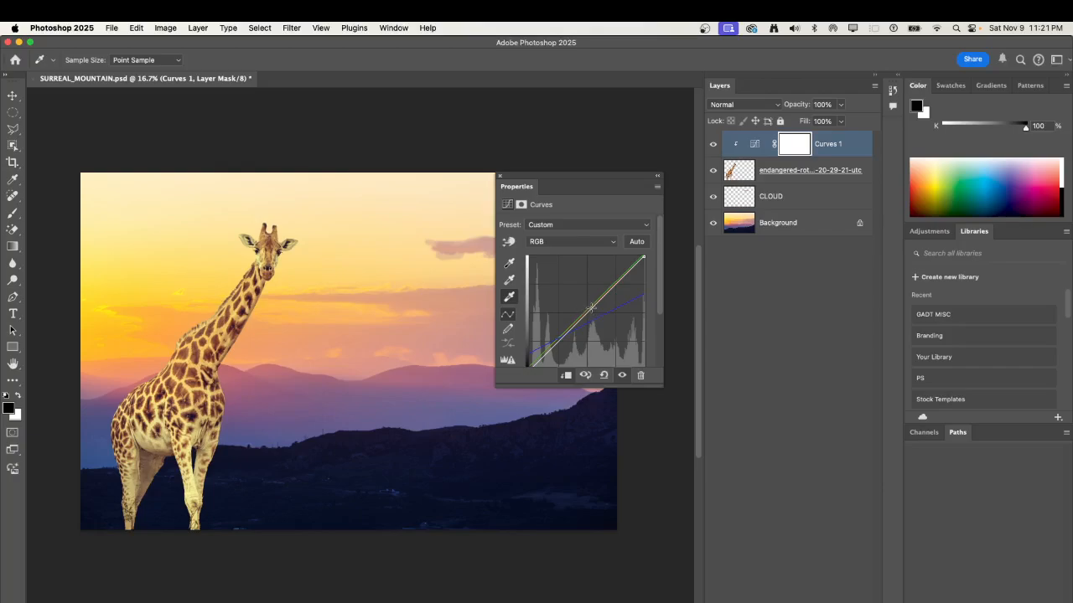
Darken the giraffe's midtones by bending the middle of the RGB curve moderately downward.
{"action": "mouse_move", "coordinate": [591, 308]}
{"action": "left_mouse_down"}
{"action": "mouse_move", "coordinate": [593, 293]}
{"action": "mouse_move", "coordinate": [592, 326]}
{"action": "mouse_move", "coordinate": [583, 303]}
{"action": "mouse_move", "coordinate": [595, 331]}
{"action": "mouse_move", "coordinate": [601, 312]}
{"action": "mouse_move", "coordinate": [593, 325]}
{"action": "mouse_move", "coordinate": [591, 299]}
{"action": "mouse_move", "coordinate": [593, 329]}
{"action": "left_mouse_up"}
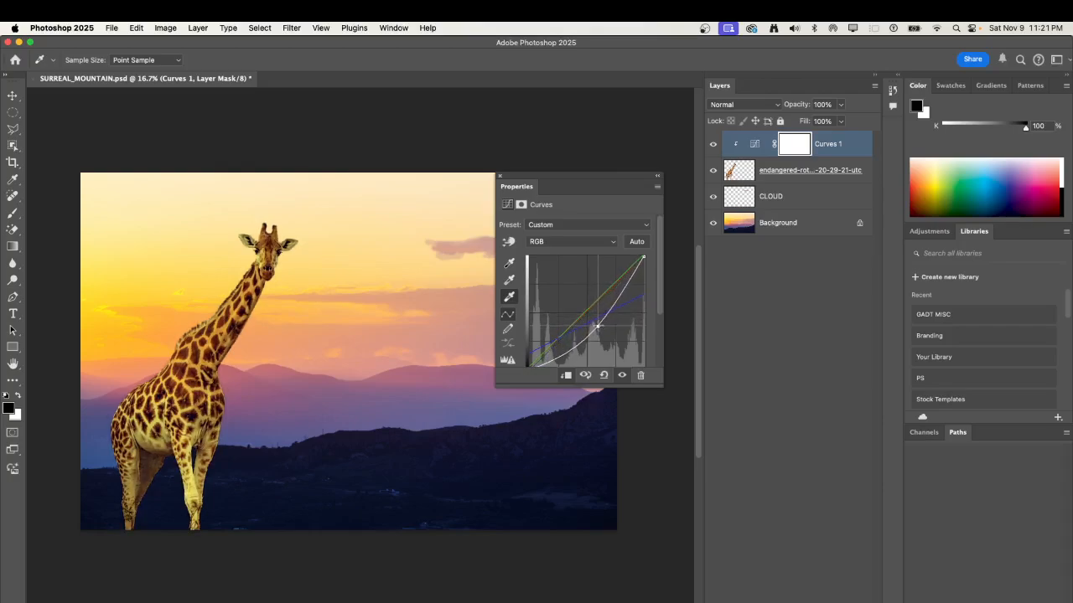
{"action": "left_click_drag", "start_coordinate": [596, 323], "coordinate": [603, 312]}
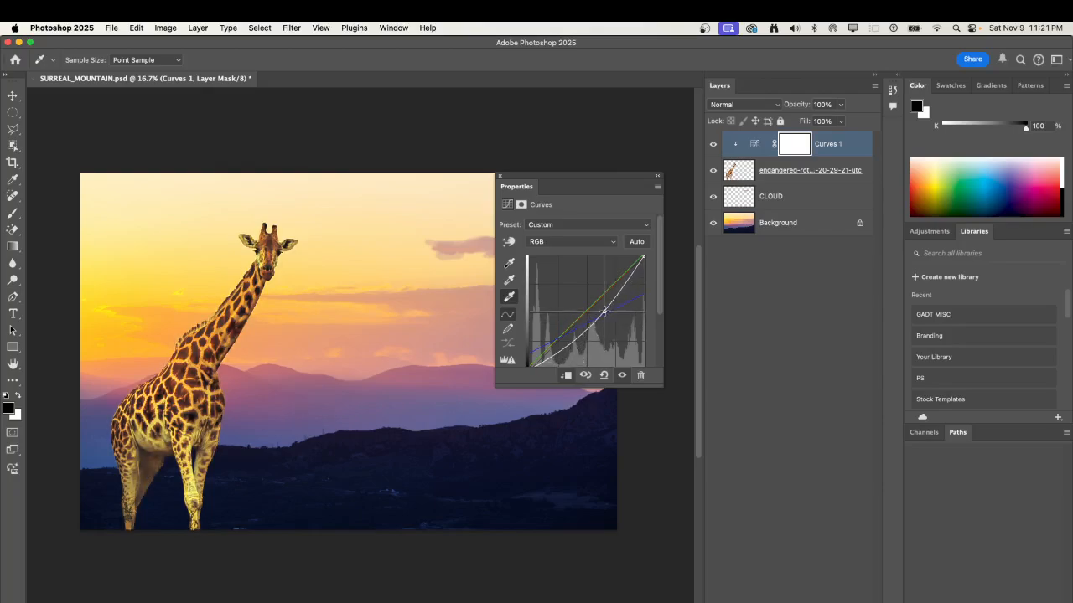
{"action": "mouse_move", "coordinate": [612, 311]}
{"action": "left_mouse_down"}
{"action": "mouse_move", "coordinate": [605, 298]}
{"action": "mouse_move", "coordinate": [594, 305]}
{"action": "mouse_move", "coordinate": [601, 316]}
{"action": "left_mouse_up"}
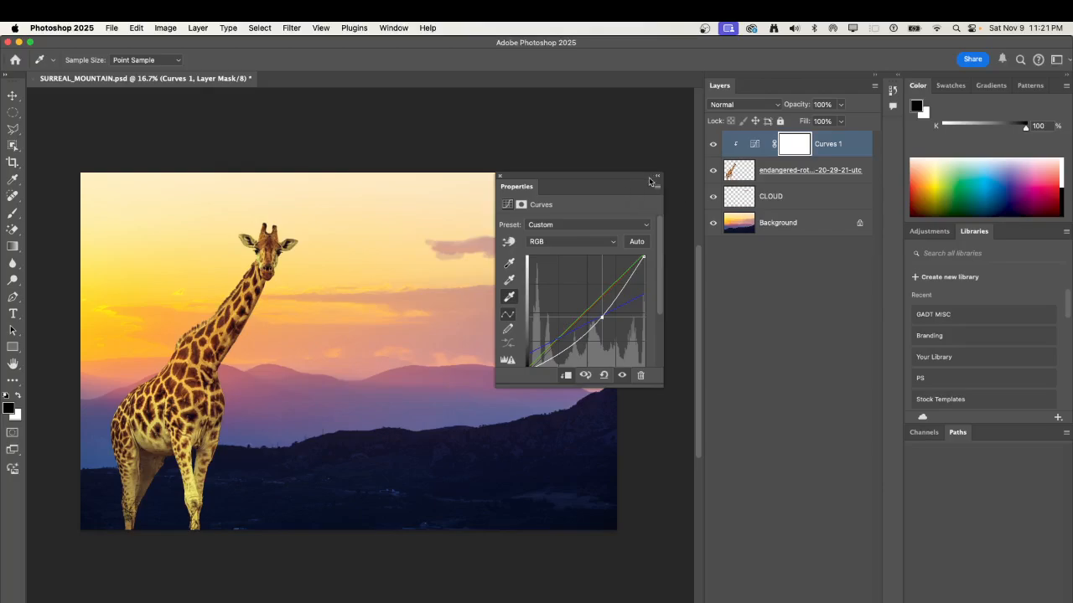
{"action": "left_click", "coordinate": [501, 177]}
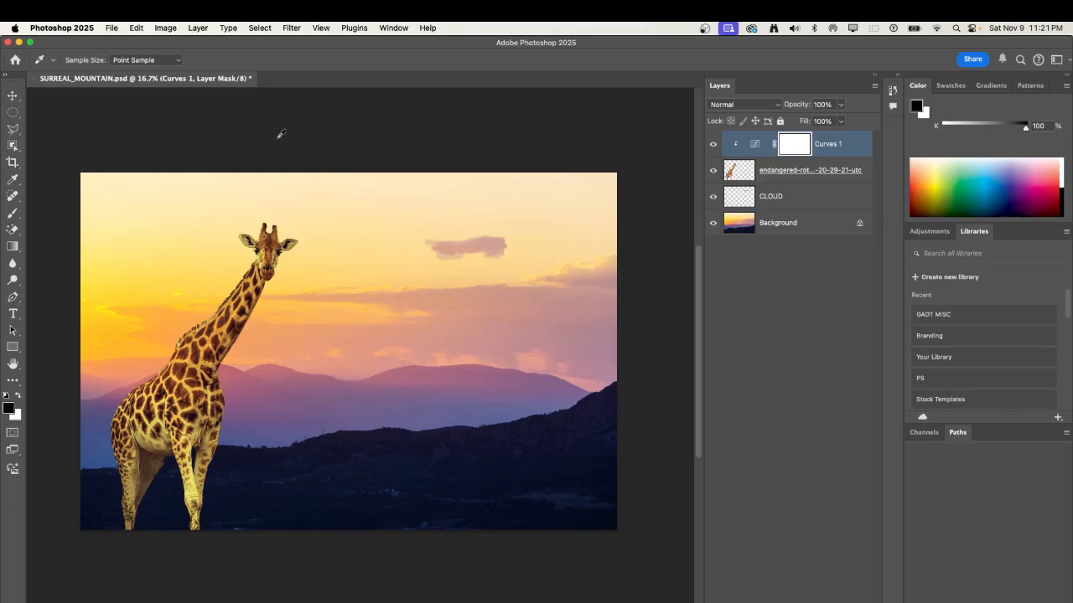
Place the closeup humpback whale JPEG from the Desktop as an embedded image at its default size.
{"action": "left_click", "coordinate": [111, 28]}
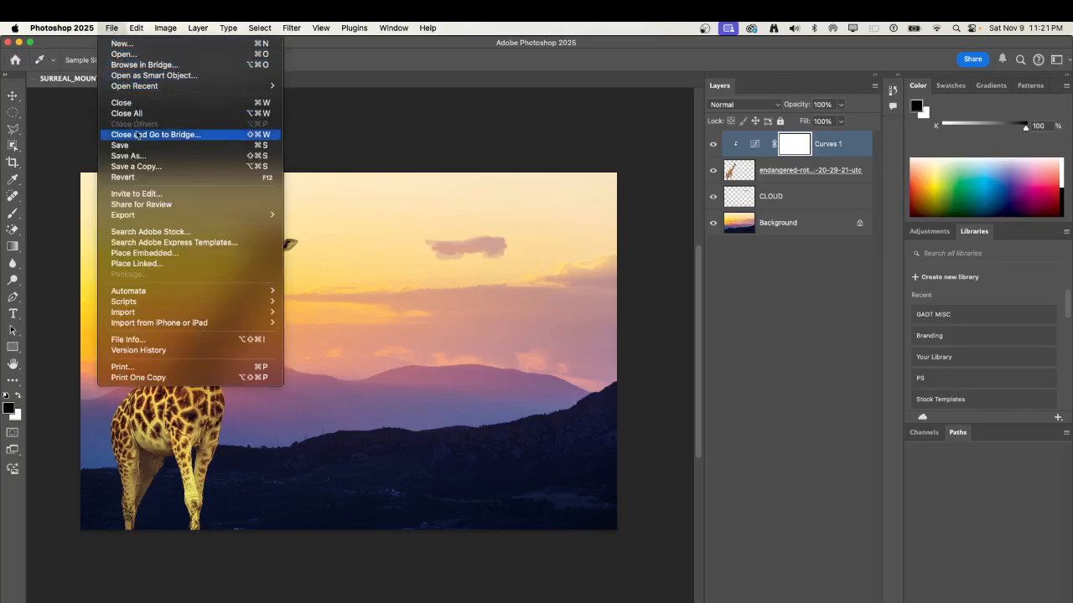
{"action": "left_click", "coordinate": [180, 253]}
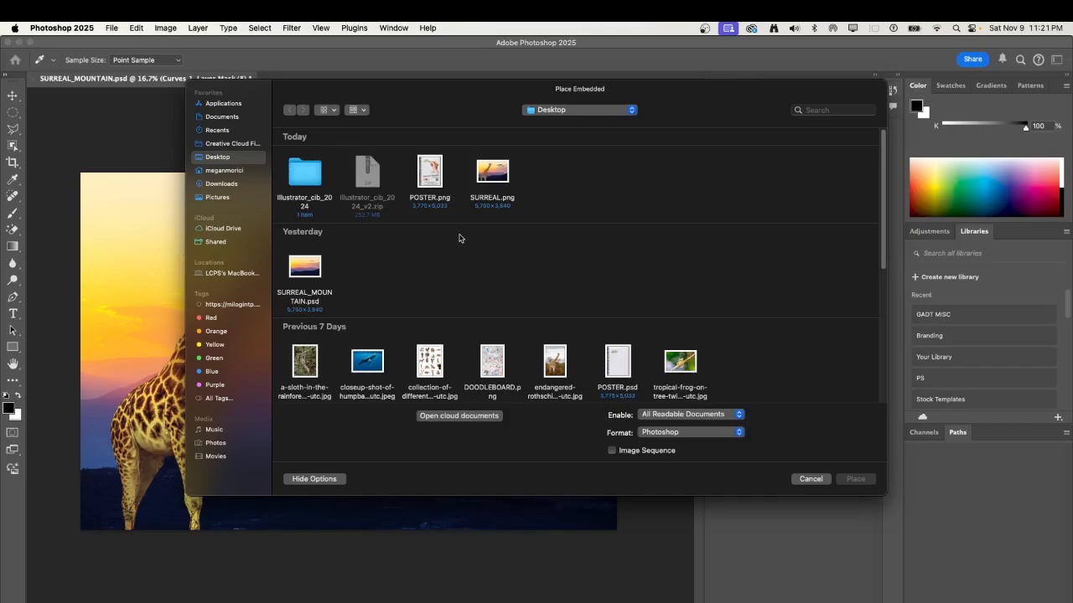
{"action": "scroll", "coordinate": [460, 240], "scroll_direction": "down", "scroll_amount": 3}
{"action": "scroll", "coordinate": [462, 240], "scroll_direction": "down", "scroll_amount": 2}
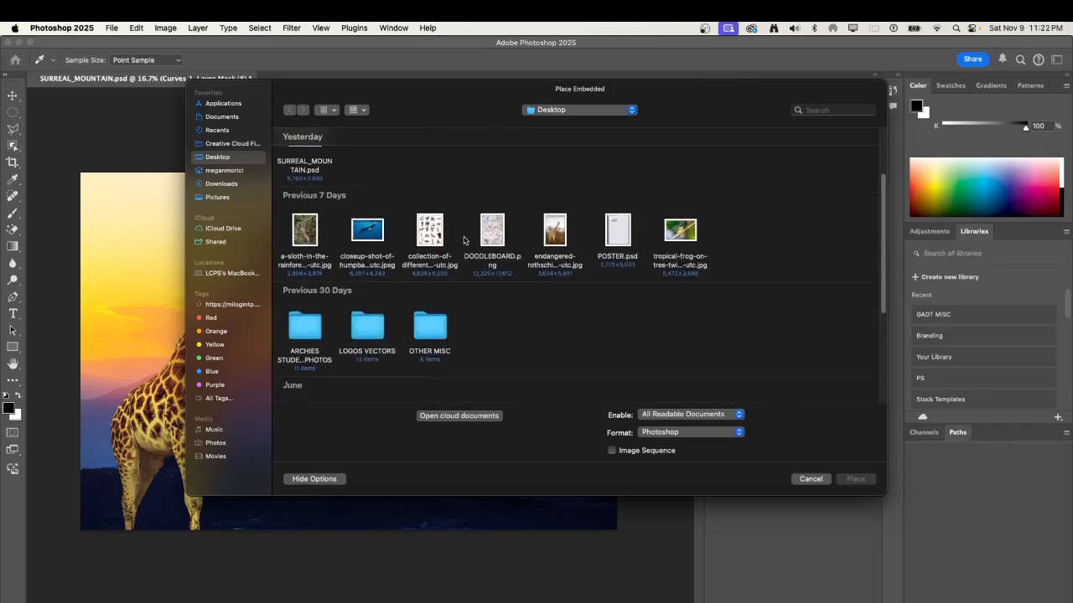
{"action": "left_click", "coordinate": [391, 235]}
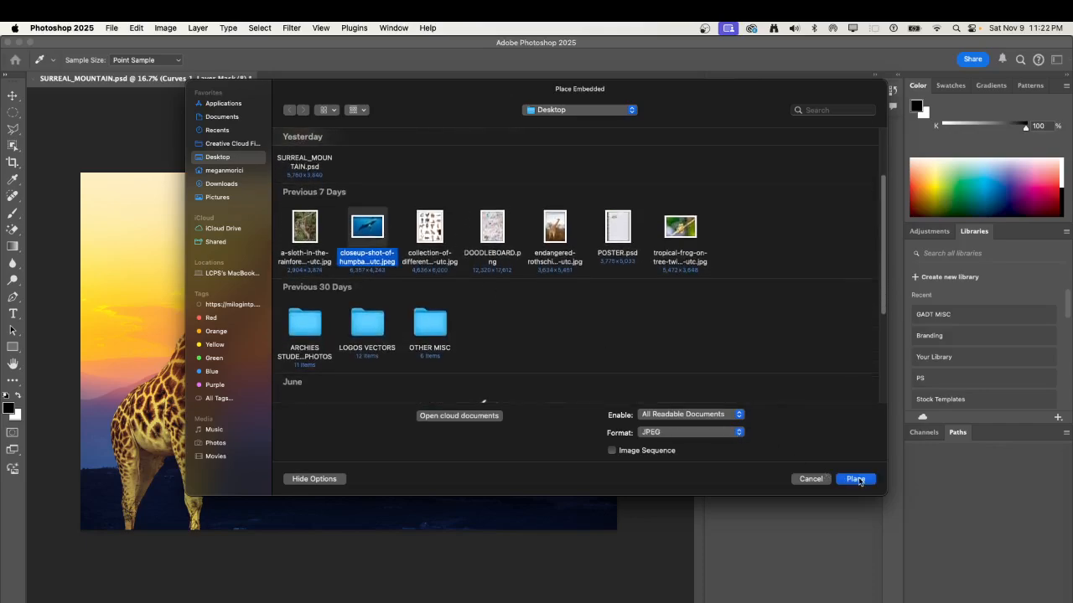
{"action": "left_click", "coordinate": [854, 479]}
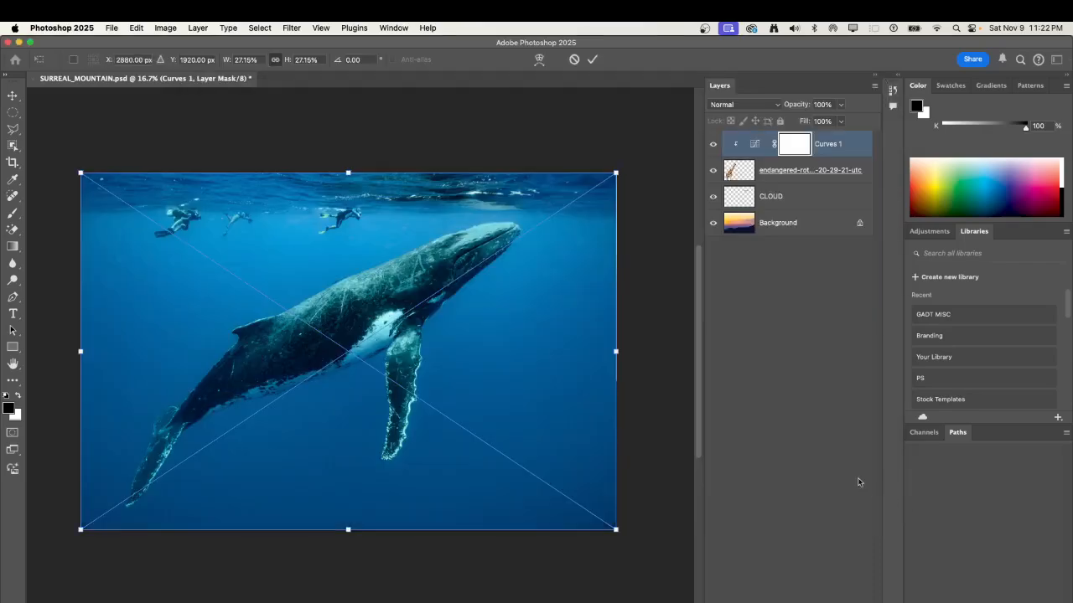
{"action": "left_click", "coordinate": [591, 61]}
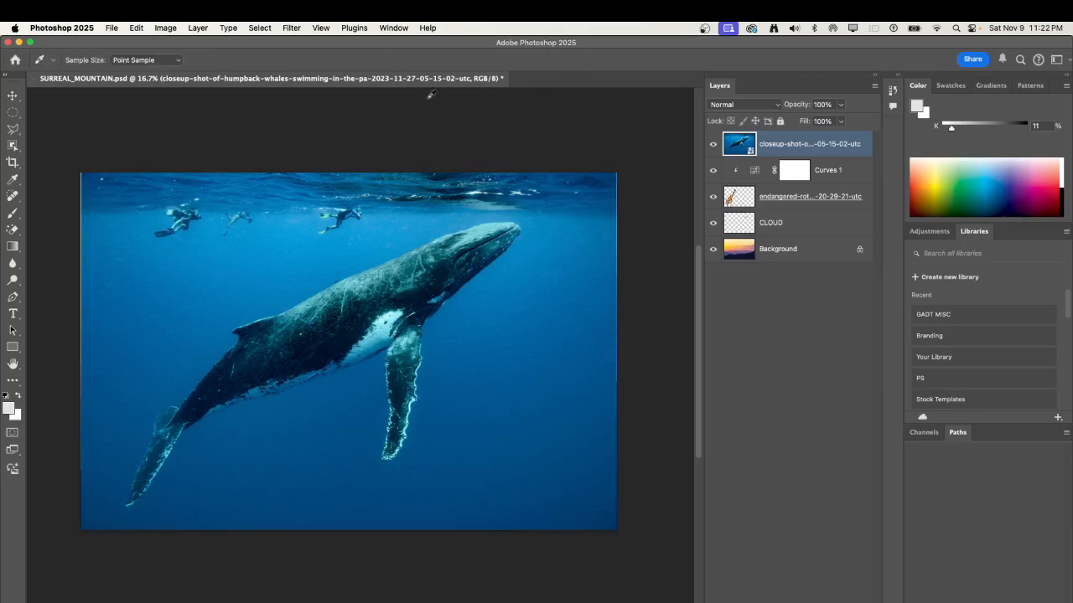
Select the whale with the Object Selection Tool and add a layer mask that hides the surrounding water and divers.
{"action": "left_click", "coordinate": [12, 149]}
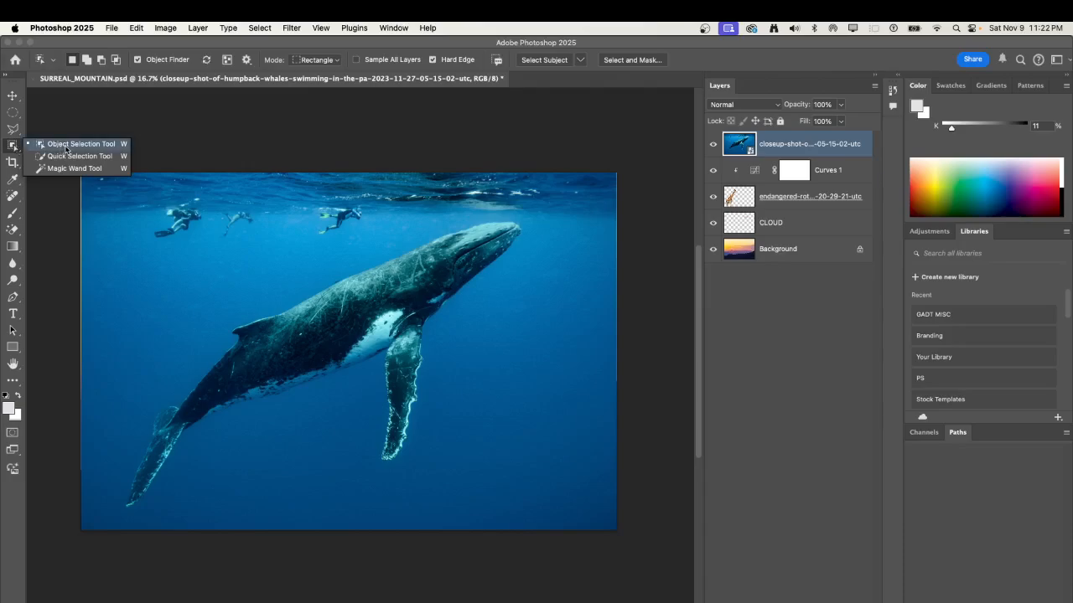
{"action": "left_click", "coordinate": [356, 316]}
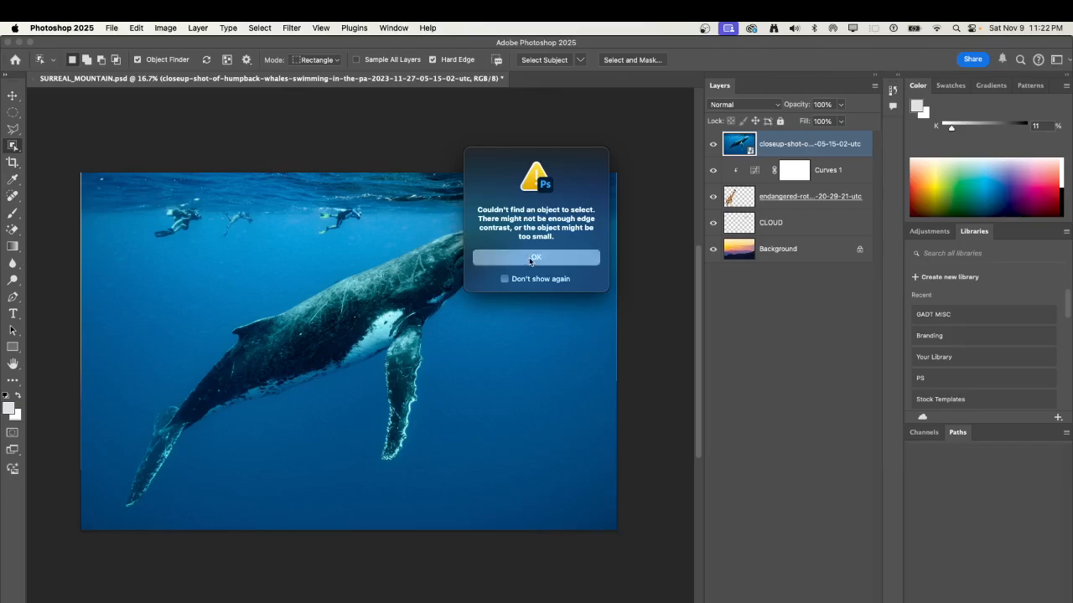
{"action": "left_click", "coordinate": [529, 259]}
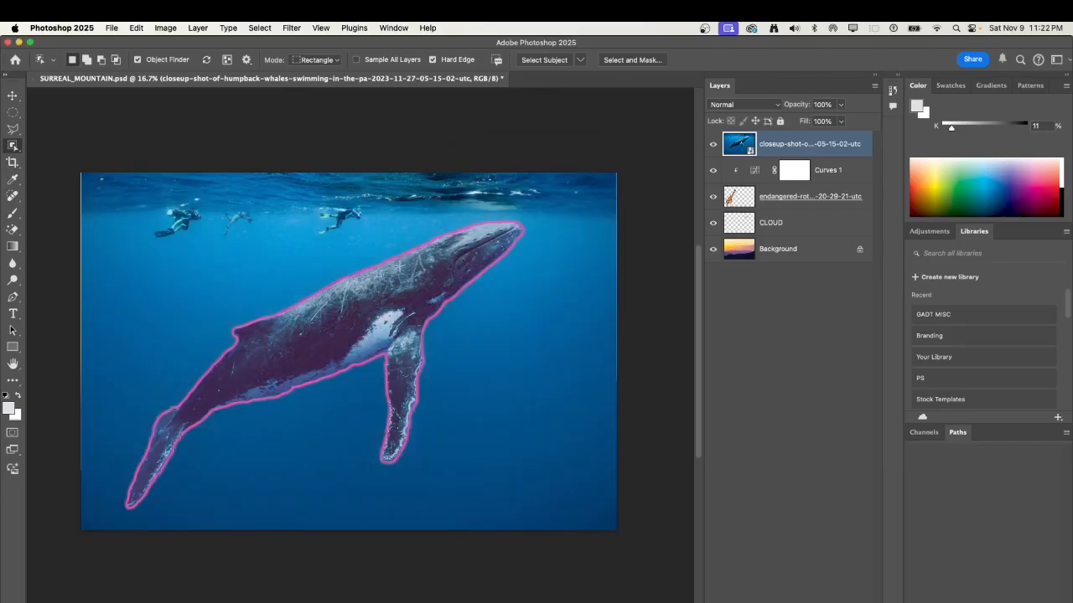
{"action": "left_click", "coordinate": [388, 290]}
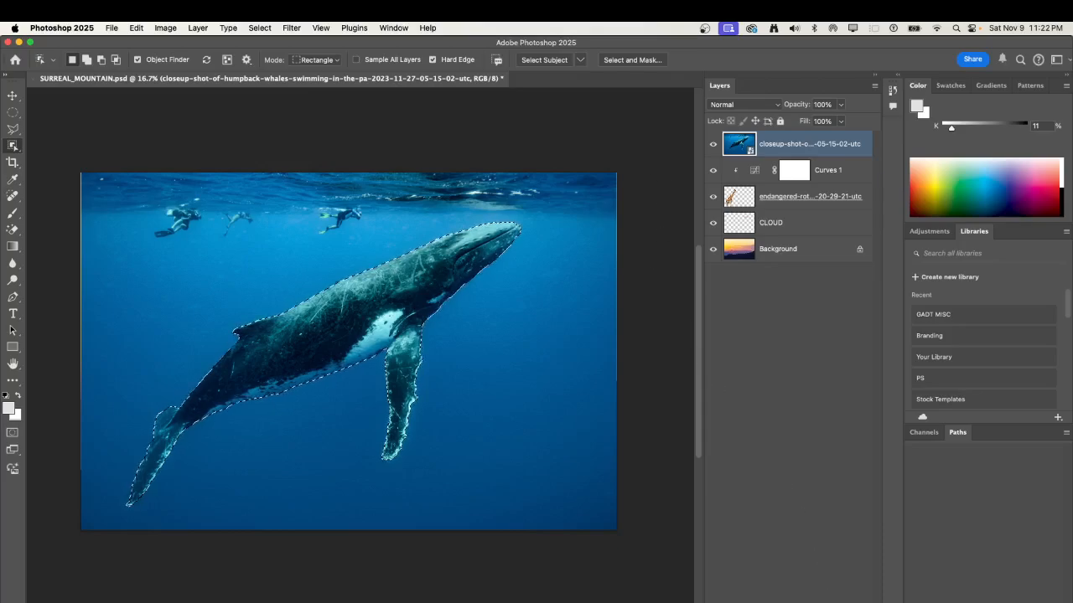
{"action": "left_click", "coordinate": [775, 602]}
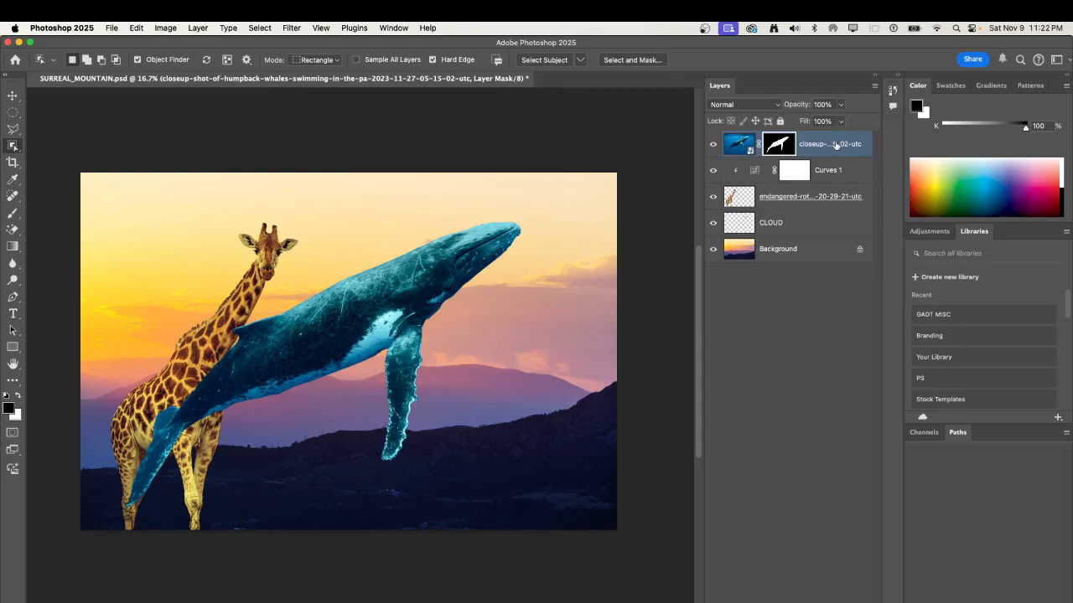
Rasterize the whale smart object layer.
{"action": "key", "text": "super+2"}
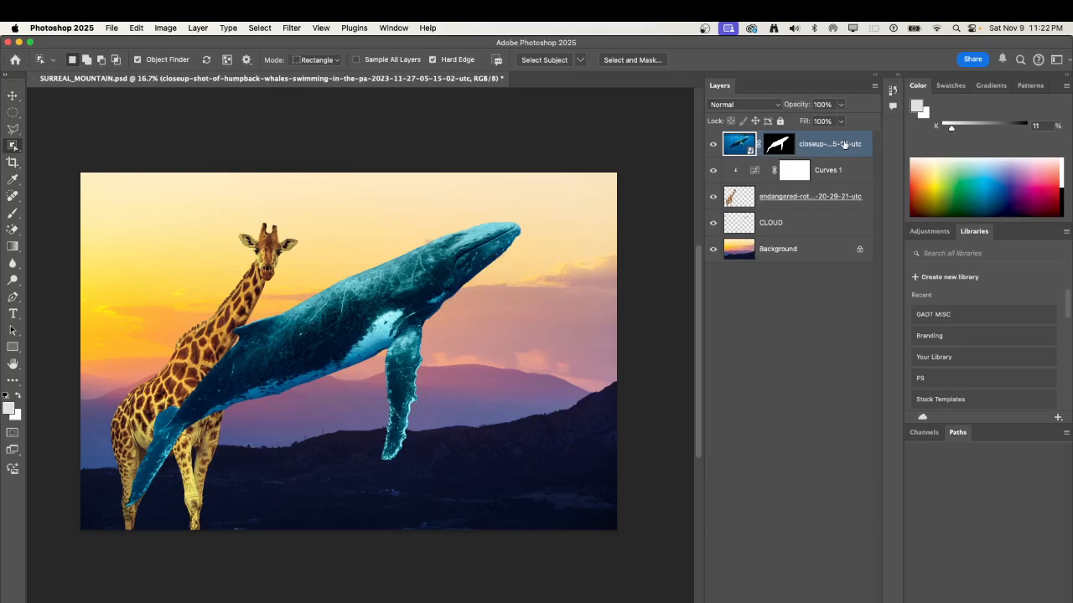
{"action": "double_click", "coordinate": [863, 144]}
{"action": "key", "text": "Return"}
{"action": "right_click", "coordinate": [868, 140]}
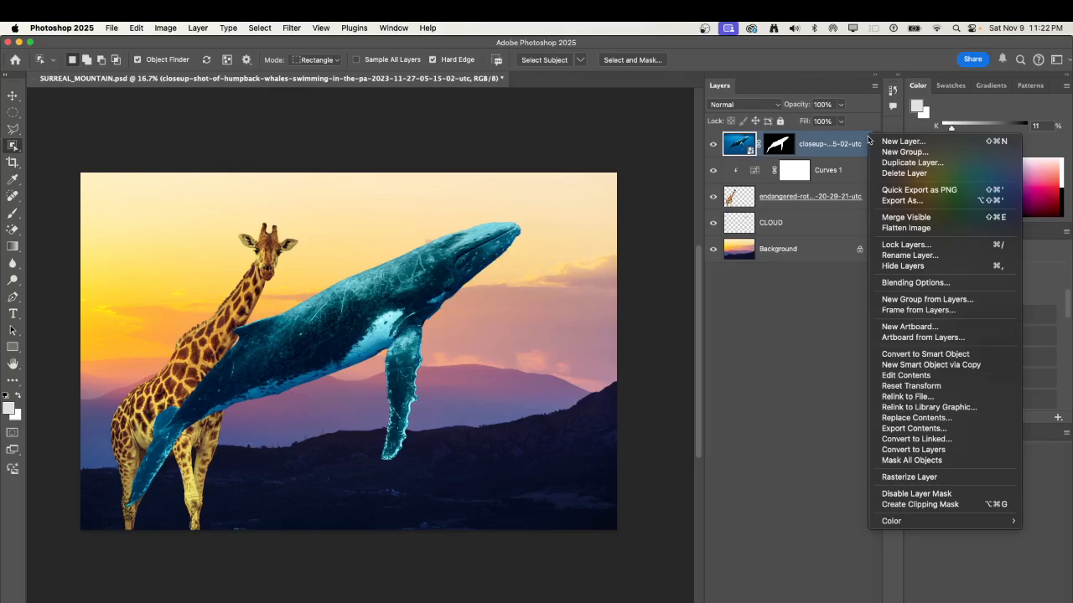
{"action": "left_click", "coordinate": [968, 480]}
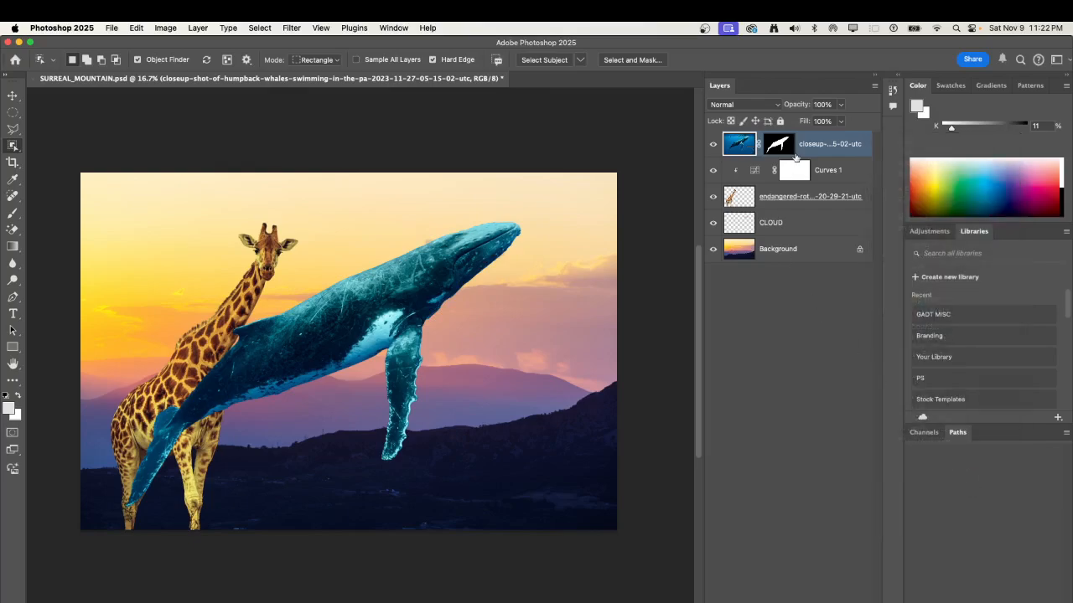
Apply the whale layer's mask permanently to its pixels.
{"action": "left_click", "coordinate": [789, 149]}
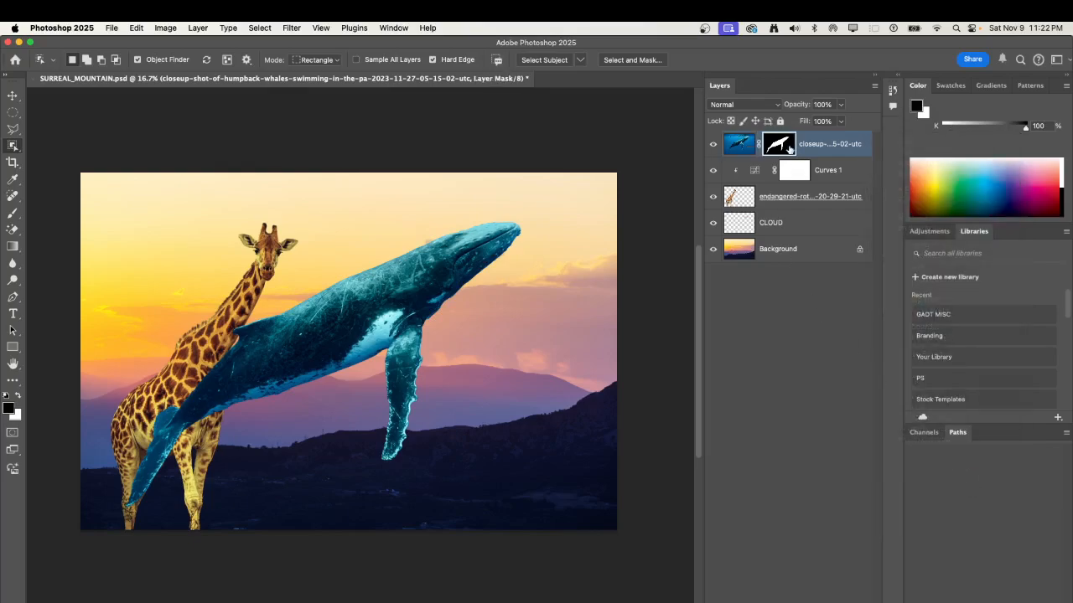
{"action": "right_click", "coordinate": [788, 149]}
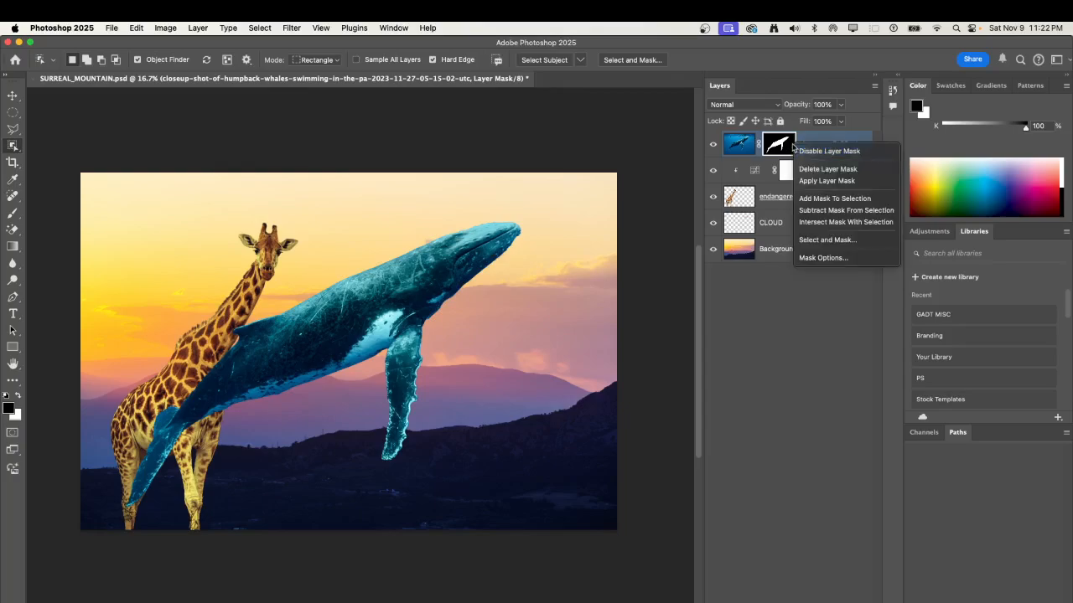
{"action": "left_click", "coordinate": [844, 181]}
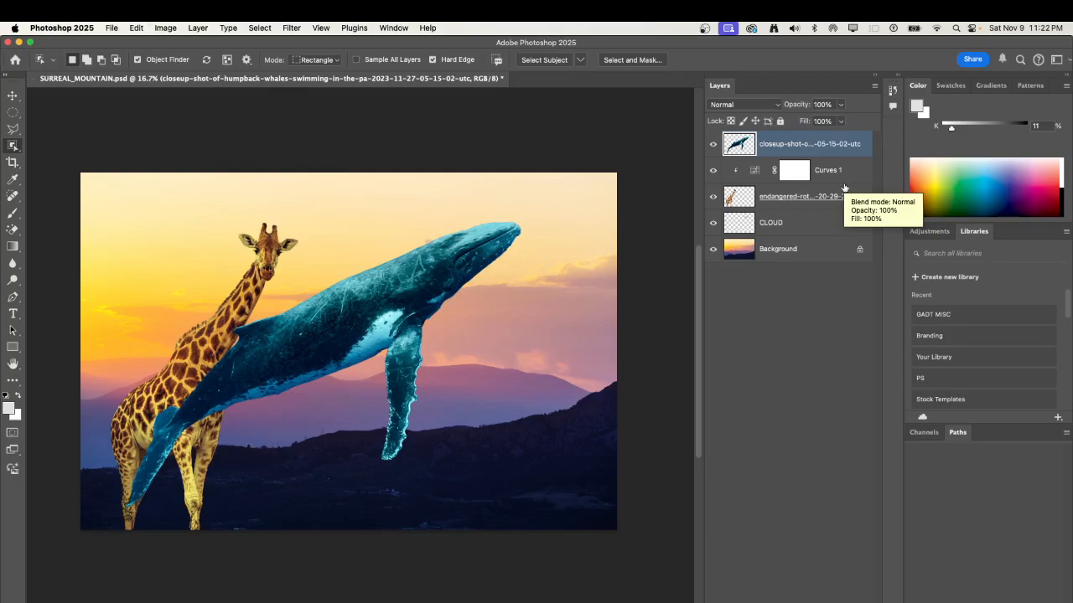
Scale the whale to about 25%, rotate it about 27° clockwise, and place it in the sky just above the small cloud.
{"action": "key", "text": "super+t"}
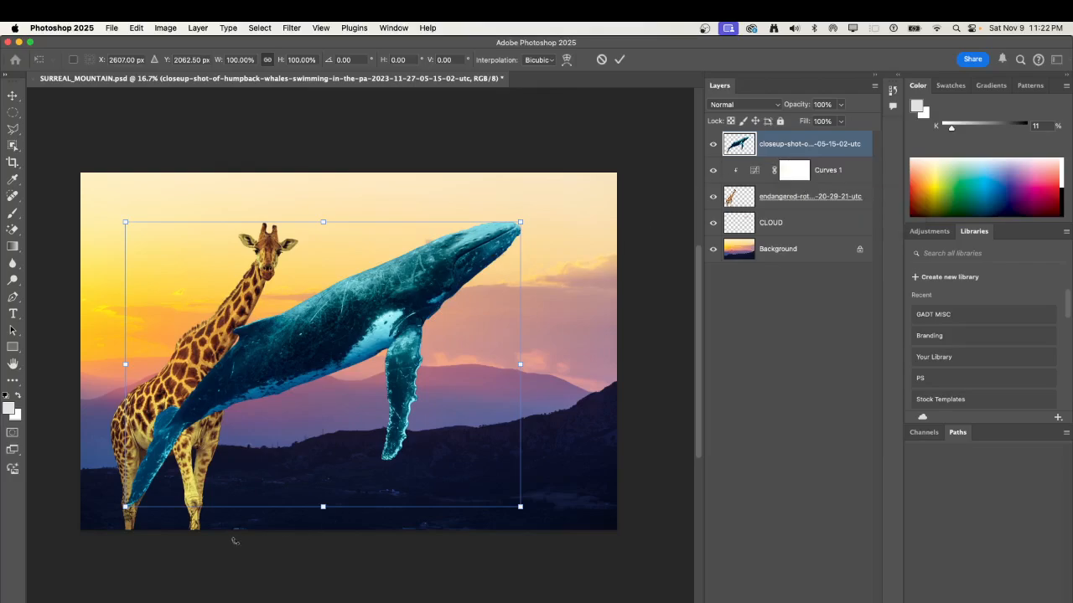
{"action": "left_click_drag", "start_coordinate": [125, 506], "coordinate": [403, 291]}
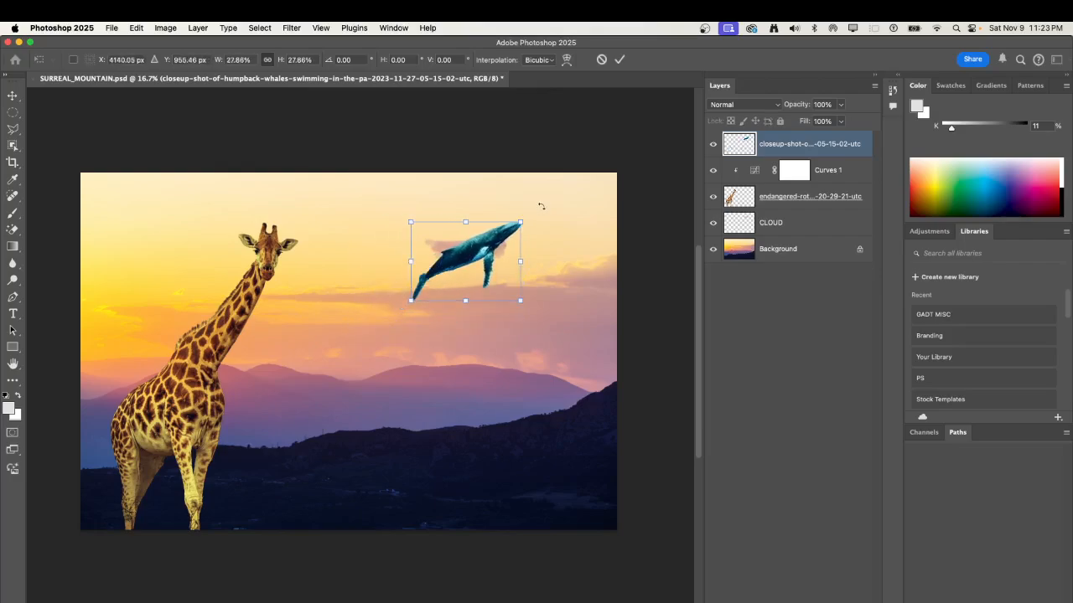
{"action": "left_click_drag", "start_coordinate": [540, 205], "coordinate": [574, 244]}
{"action": "left_click_drag", "start_coordinate": [480, 251], "coordinate": [494, 221]}
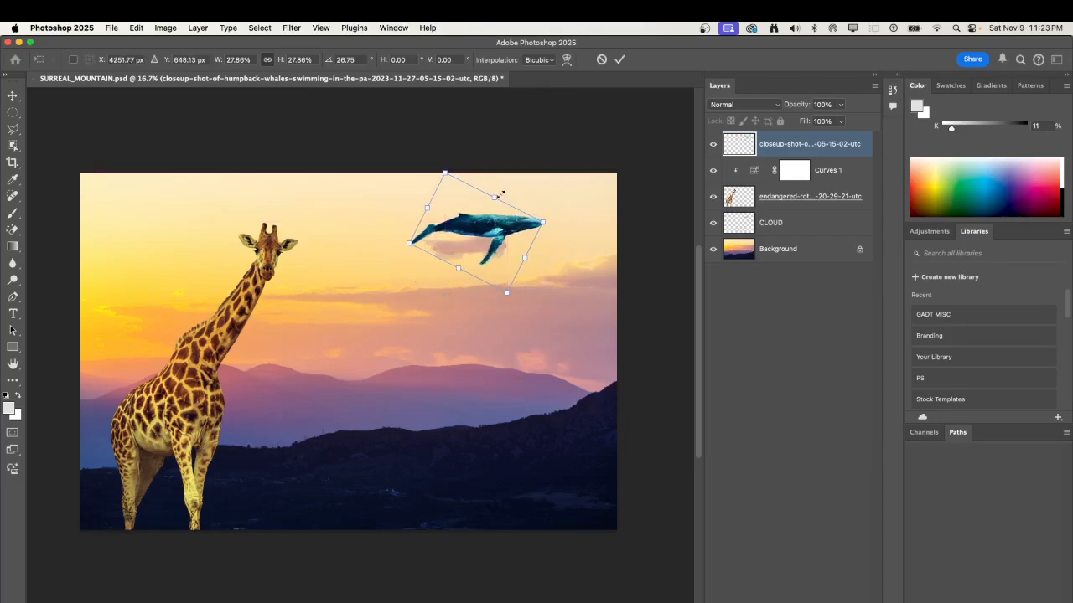
{"action": "left_click_drag", "start_coordinate": [450, 172], "coordinate": [455, 182]}
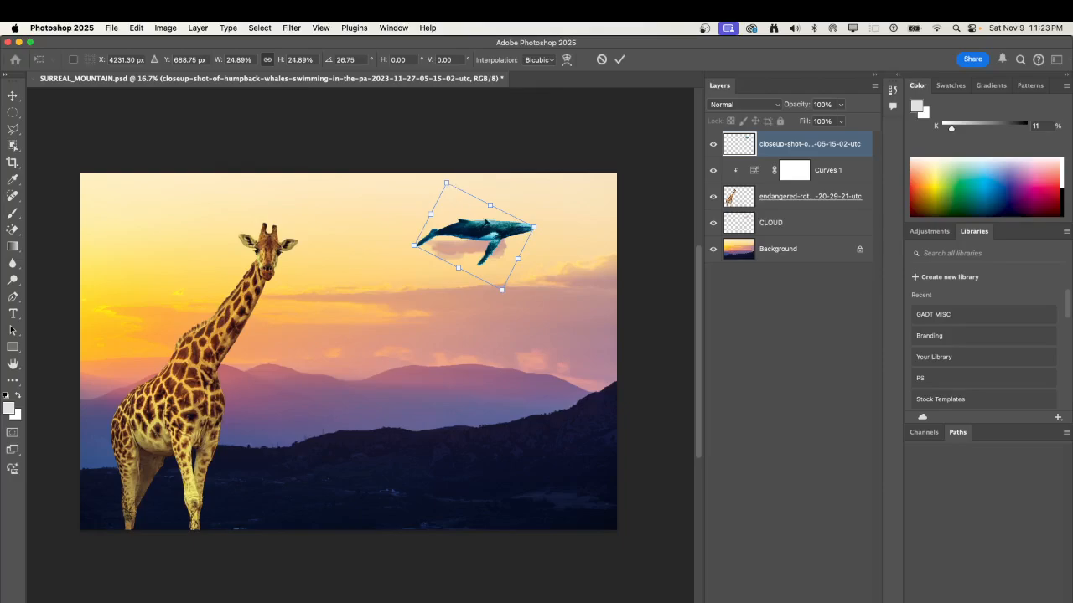
{"action": "left_click_drag", "start_coordinate": [488, 238], "coordinate": [519, 233]}
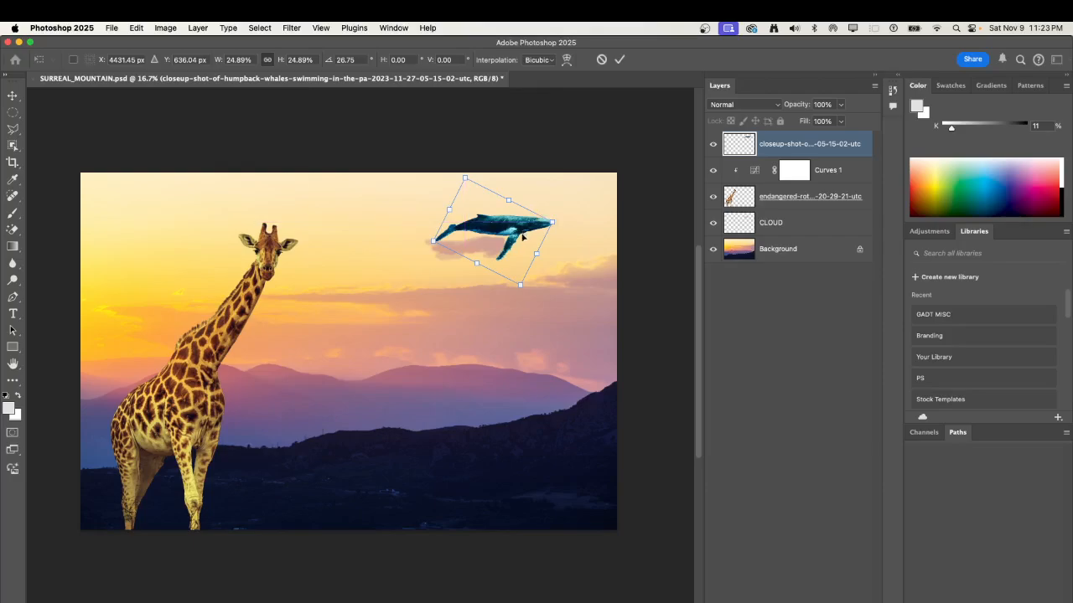
{"action": "key", "text": "Return"}
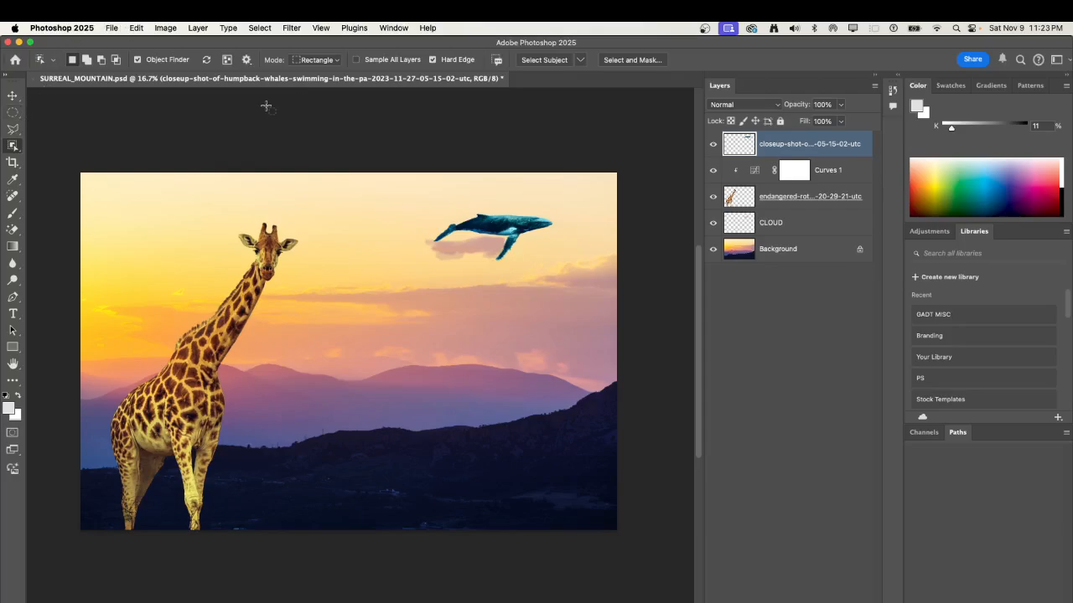
Start a Match Color adjustment on the whale layer, using SURREAL_MOUNTAIN.psd as the source and its Background layer as the reference.
{"action": "left_click", "coordinate": [171, 30]}
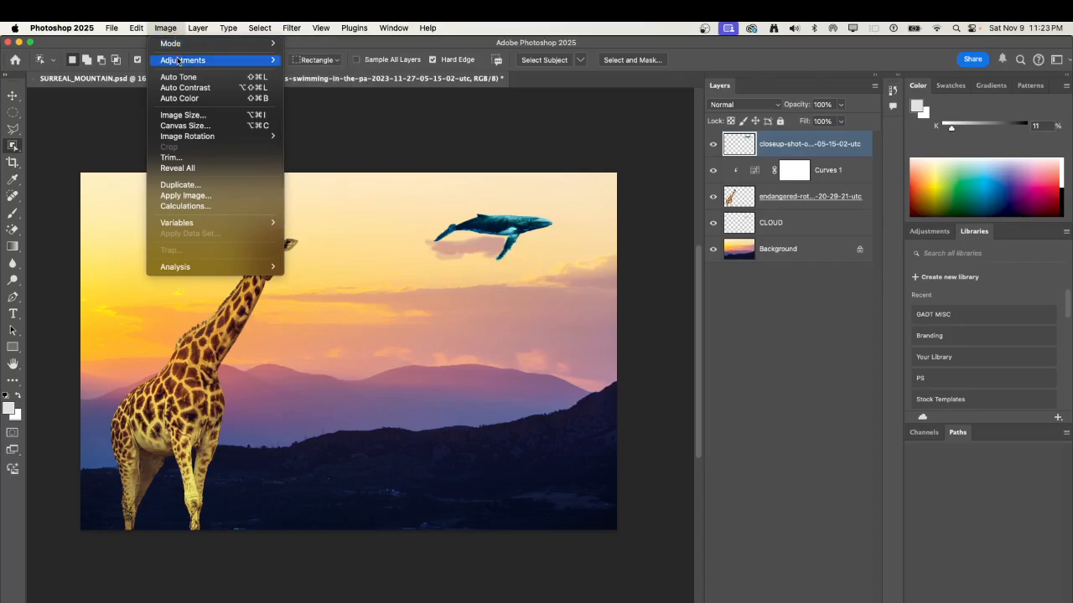
{"action": "mouse_move", "coordinate": [180, 62]}
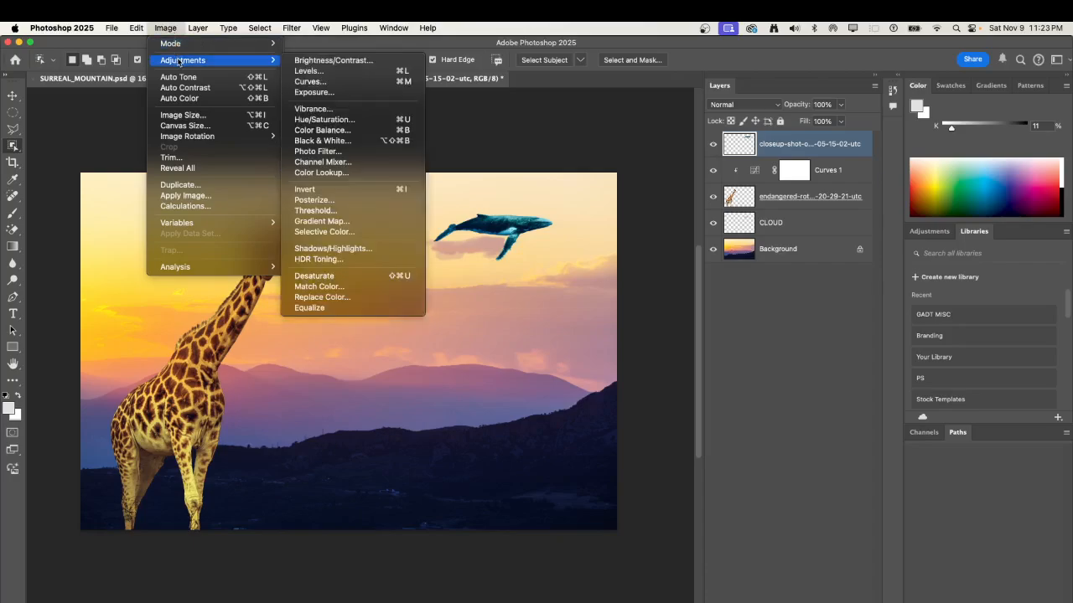
{"action": "left_click", "coordinate": [350, 290]}
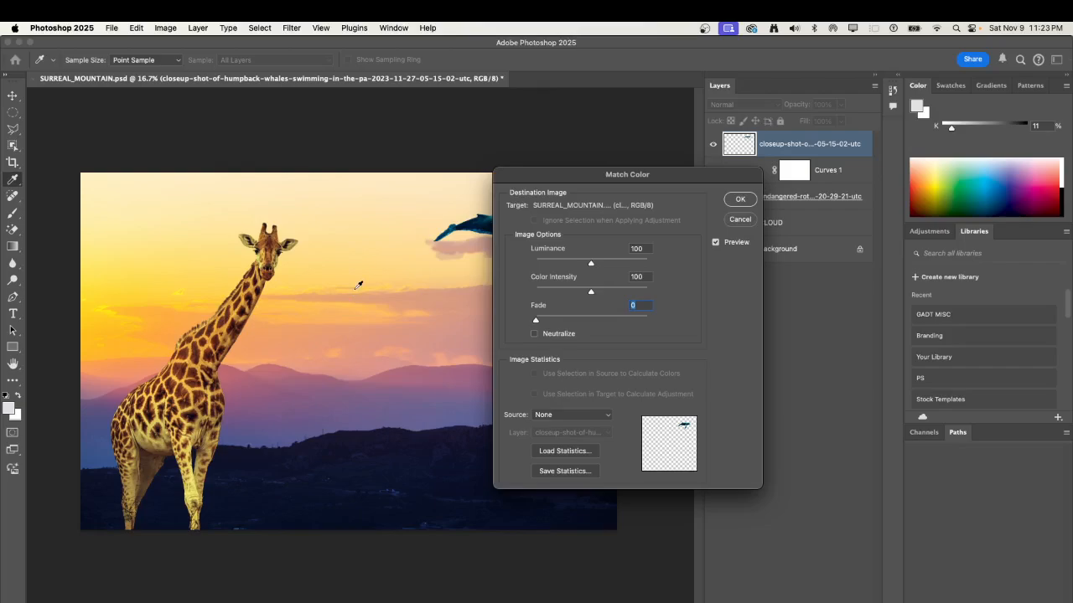
{"action": "left_click", "coordinate": [566, 416]}
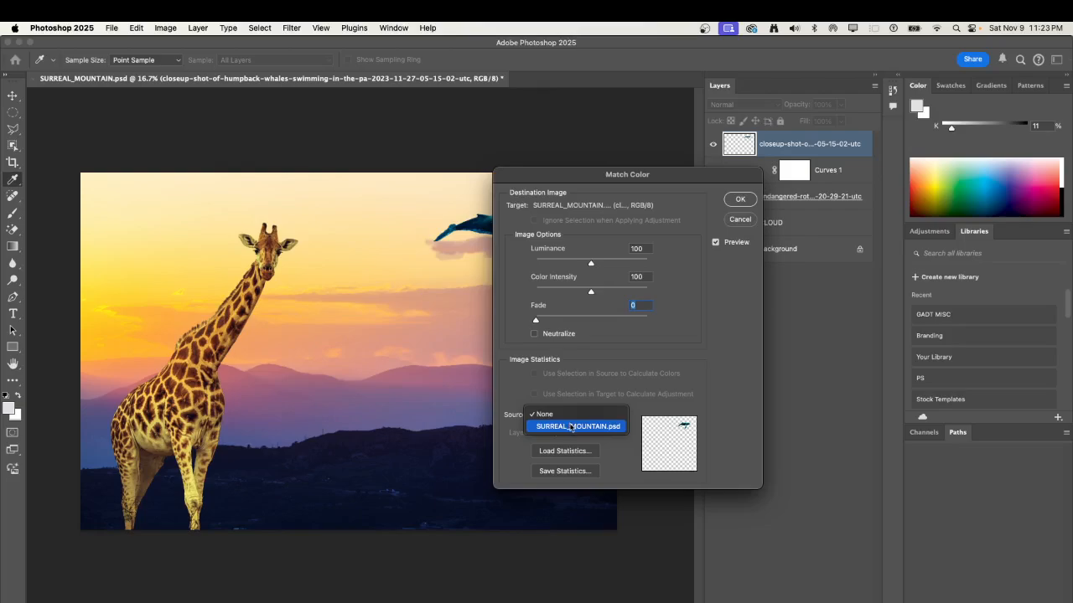
{"action": "left_click", "coordinate": [569, 427]}
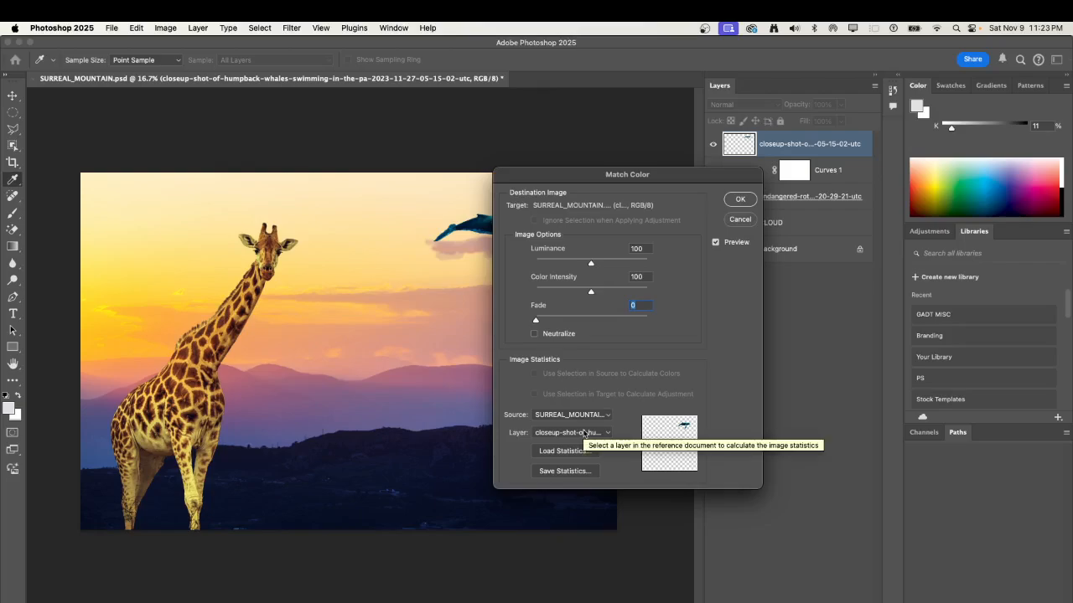
{"action": "left_click", "coordinate": [584, 432]}
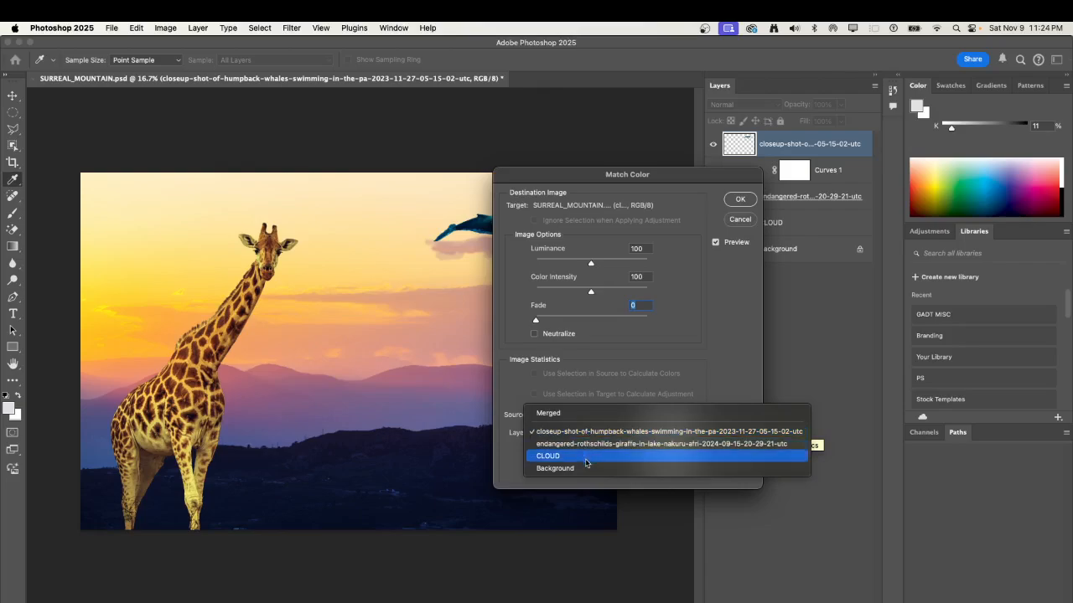
{"action": "left_click", "coordinate": [587, 457]}
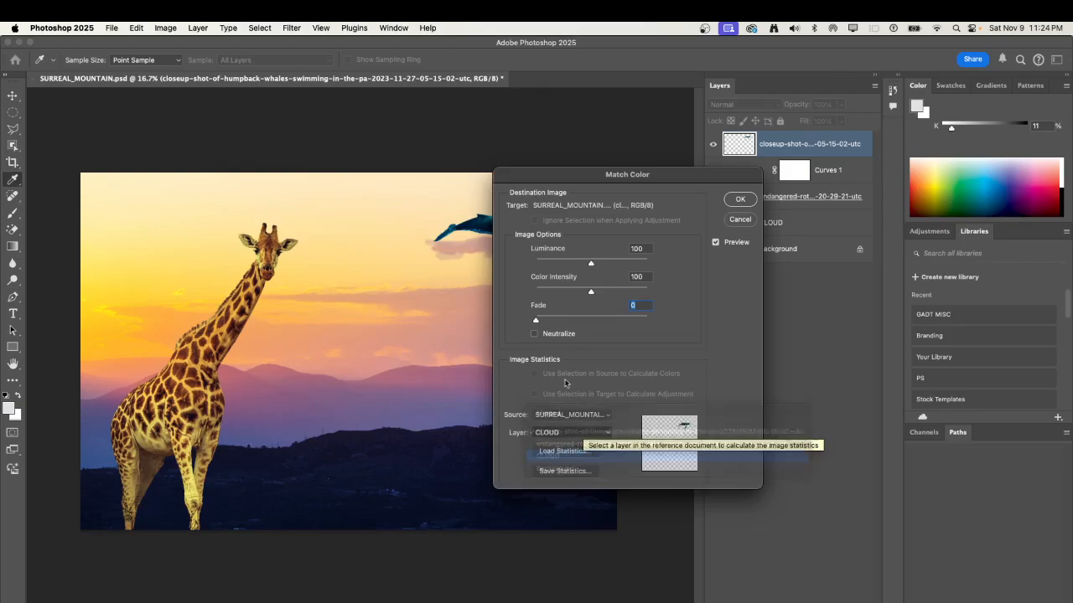
{"action": "left_click_drag", "start_coordinate": [576, 176], "coordinate": [154, 167]}
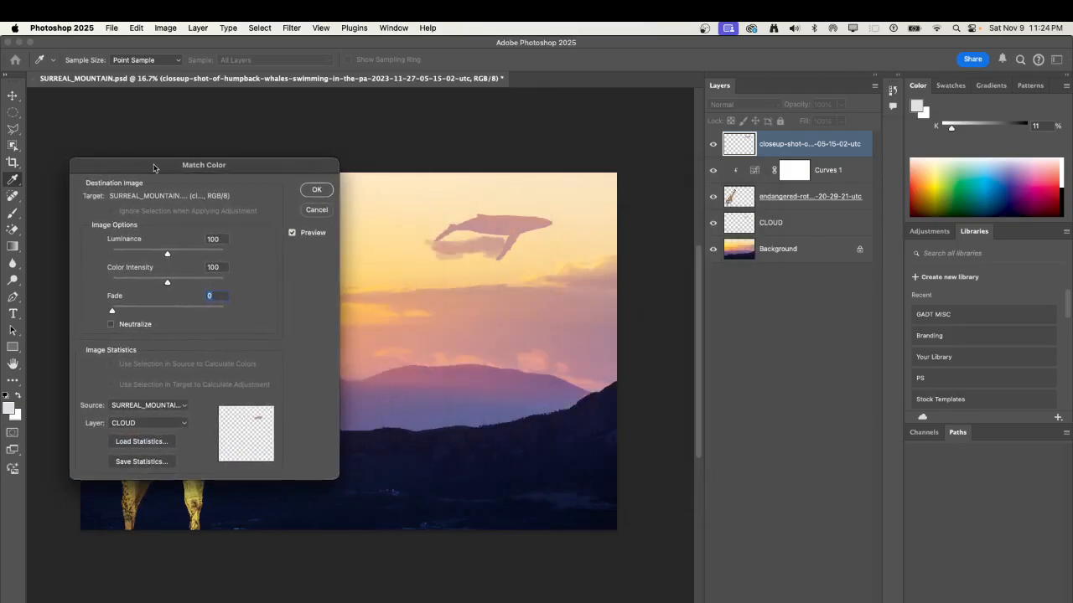
{"action": "left_click", "coordinate": [165, 422]}
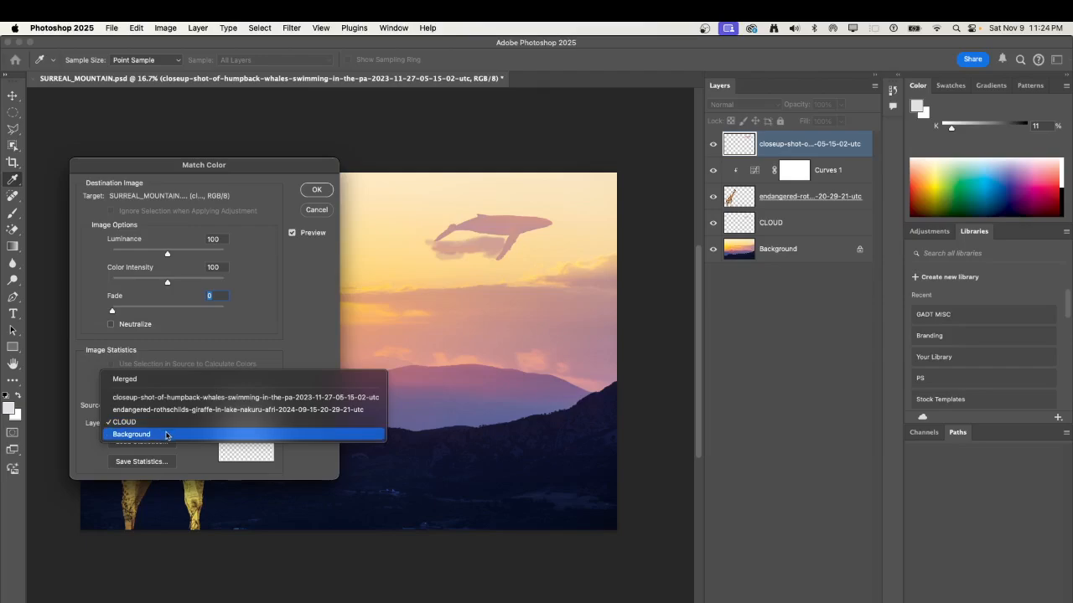
{"action": "left_click", "coordinate": [165, 434]}
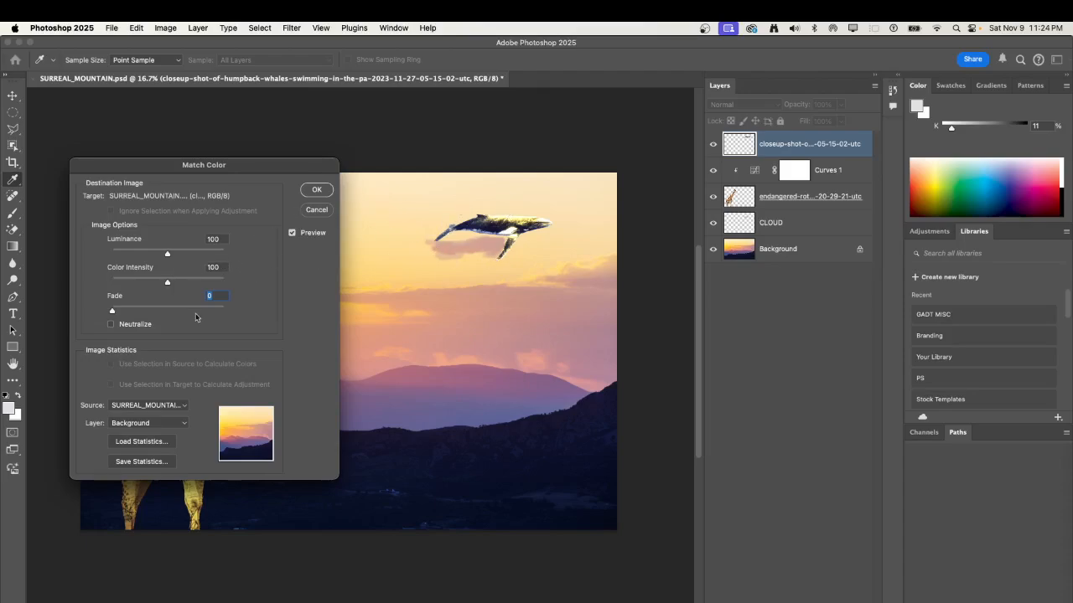
Set the Match Color luminance to 10, color intensity to 53 and fade to 10, and apply it to the whale.
{"action": "left_click_drag", "start_coordinate": [169, 253], "coordinate": [129, 259]}
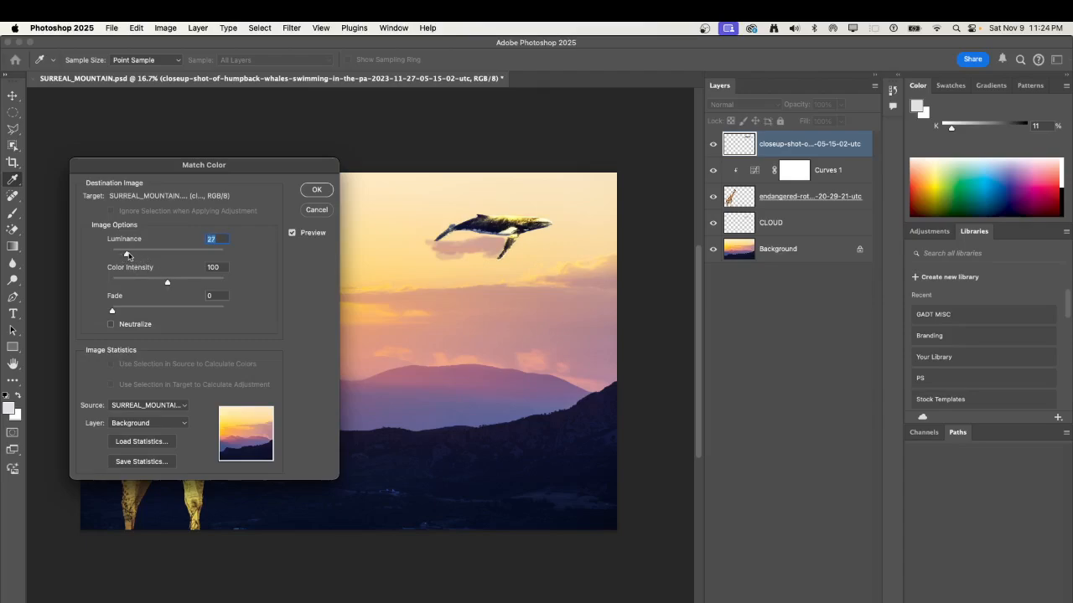
{"action": "left_click_drag", "start_coordinate": [168, 284], "coordinate": [123, 312]}
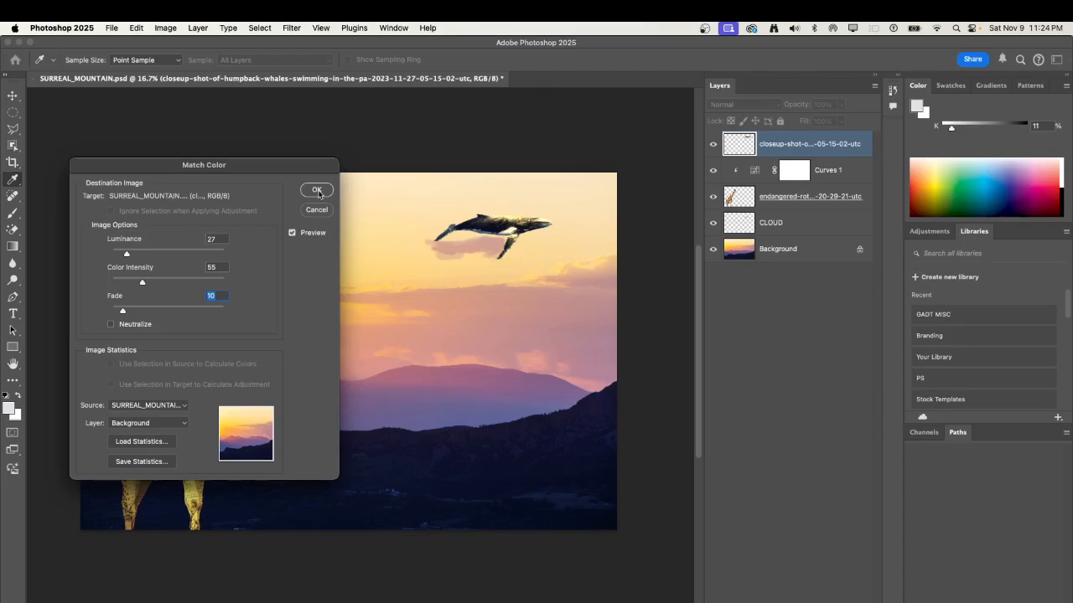
{"action": "left_click_drag", "start_coordinate": [145, 284], "coordinate": [117, 257]}
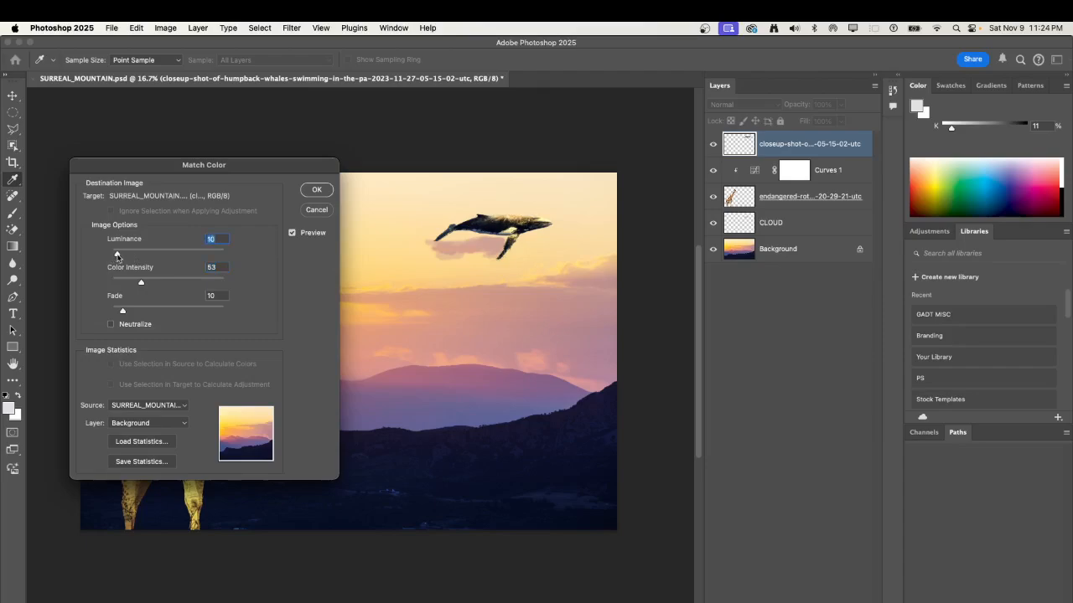
{"action": "left_click", "coordinate": [317, 190]}
{"action": "key", "text": "w"}
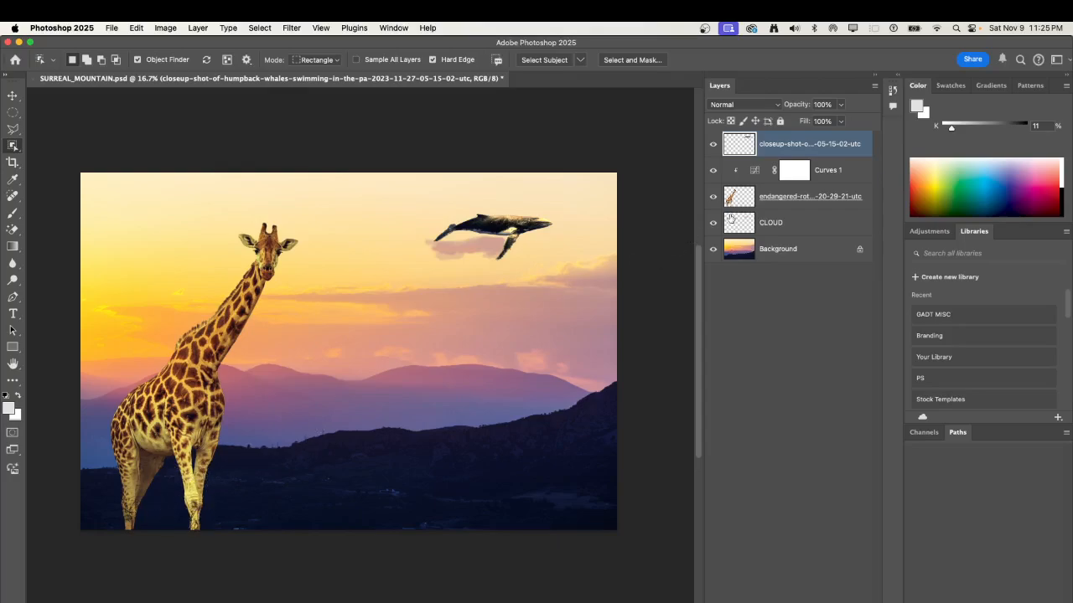
Add a new blank layer directly above the giraffe layer, clipped to it beneath the Curves adjustment.
{"action": "left_click", "coordinate": [785, 206]}
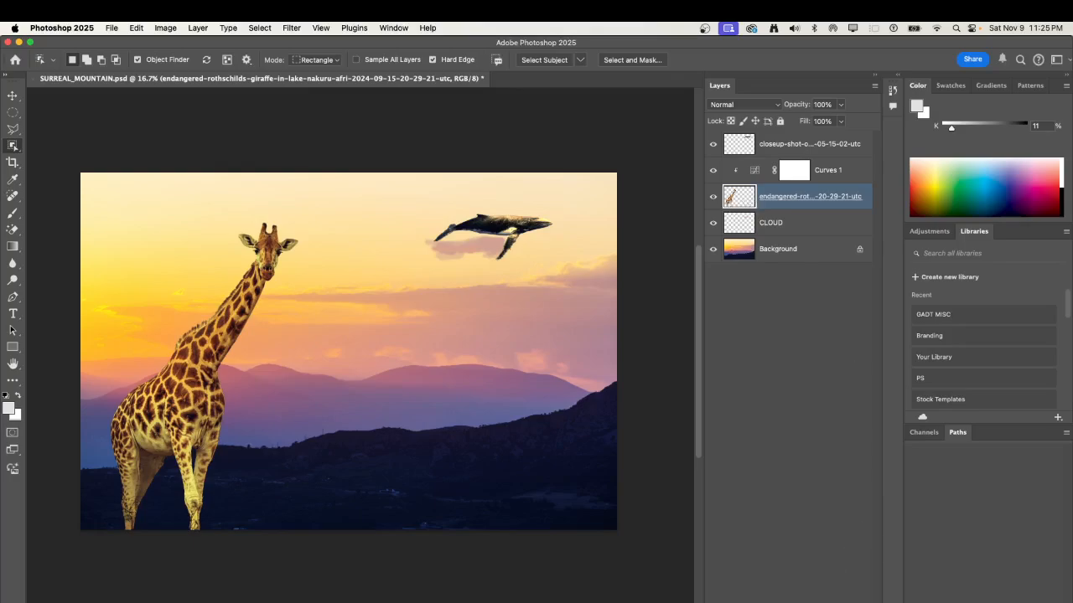
{"action": "left_click", "coordinate": [849, 602]}
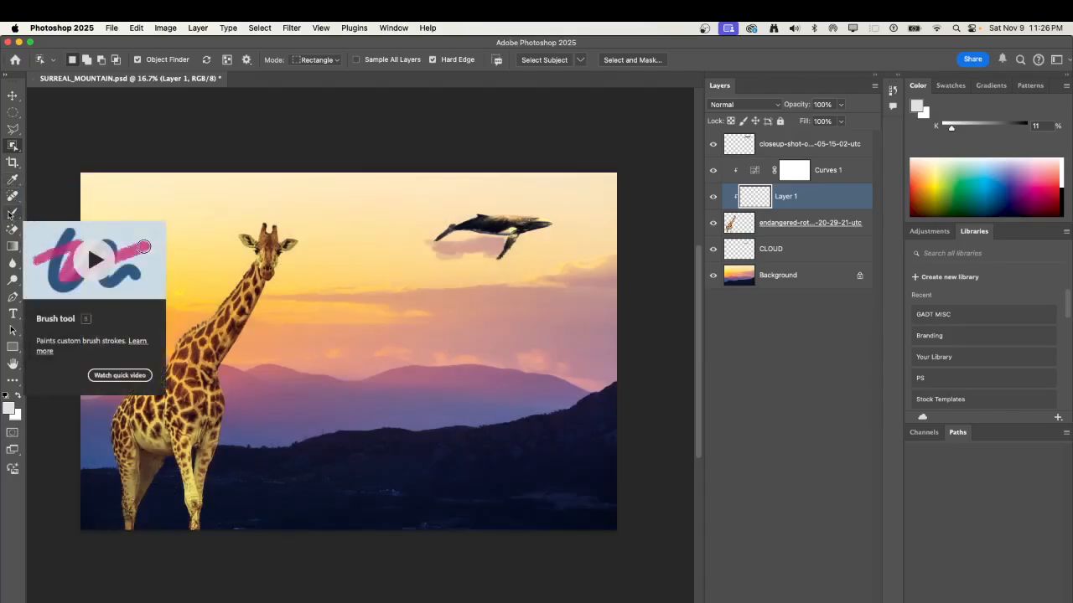
Activate the Brush tool and choose the Soft Round brush from the General Brushes.
{"action": "left_click", "coordinate": [11, 215]}
{"action": "left_click", "coordinate": [54, 64]}
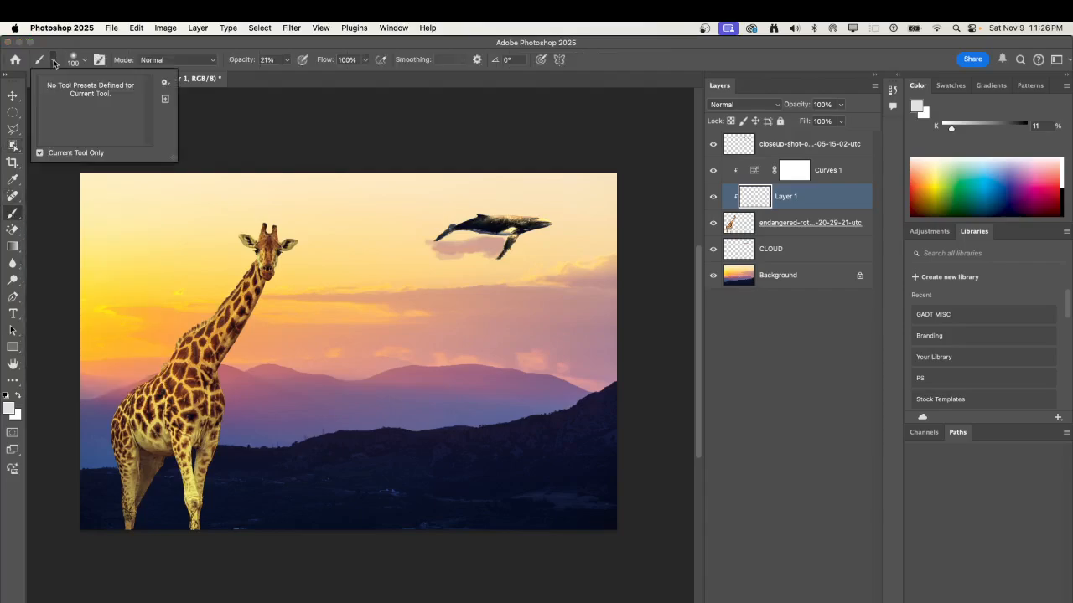
{"action": "left_click", "coordinate": [38, 63]}
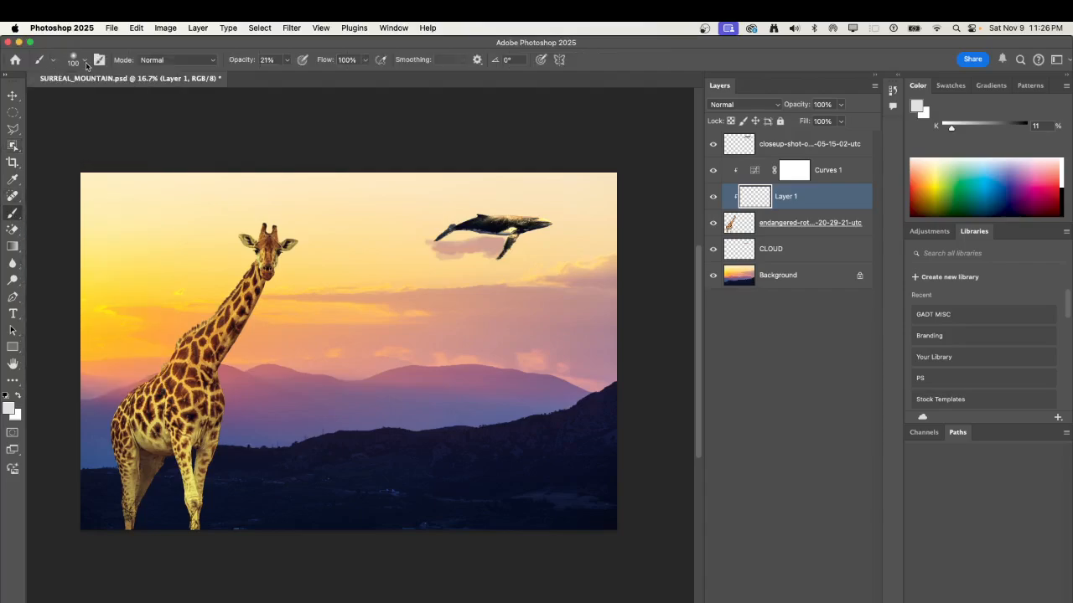
{"action": "left_click", "coordinate": [53, 63]}
{"action": "left_click", "coordinate": [52, 64]}
{"action": "left_click", "coordinate": [98, 61]}
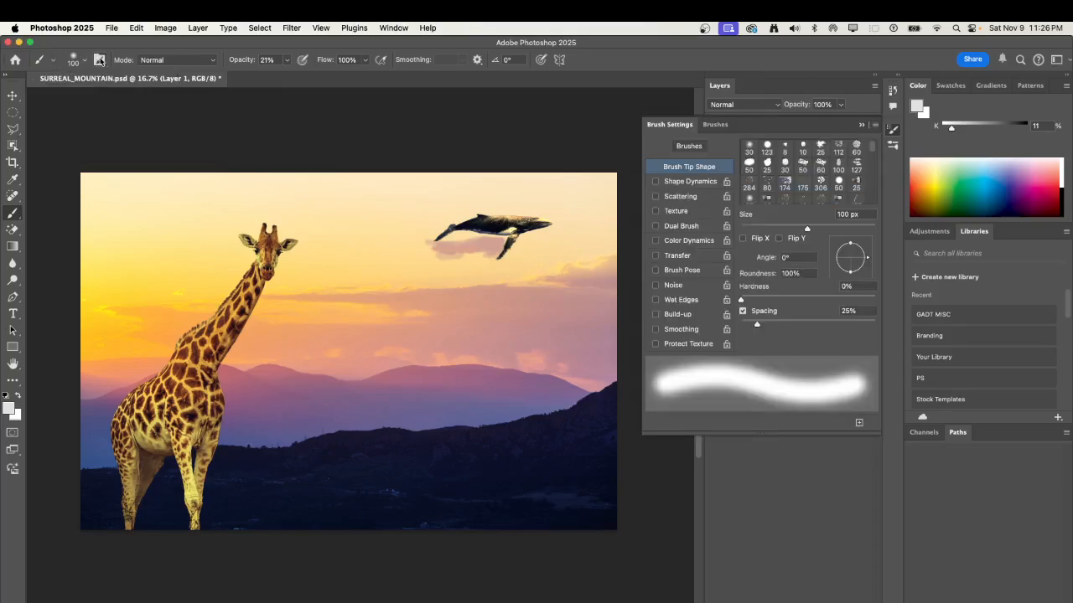
{"action": "left_click", "coordinate": [722, 125]}
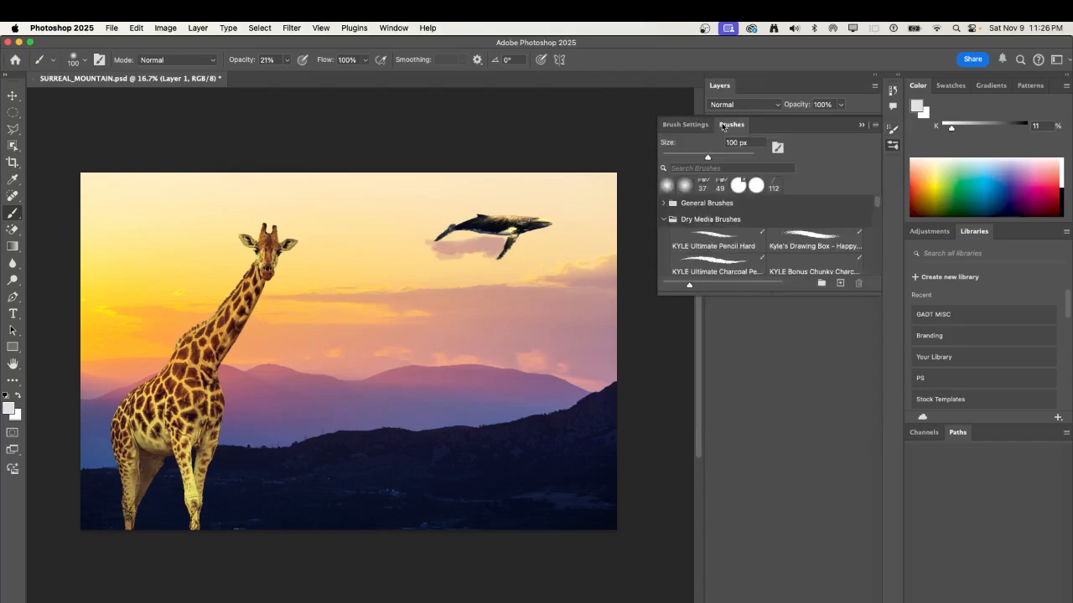
{"action": "left_click", "coordinate": [672, 219]}
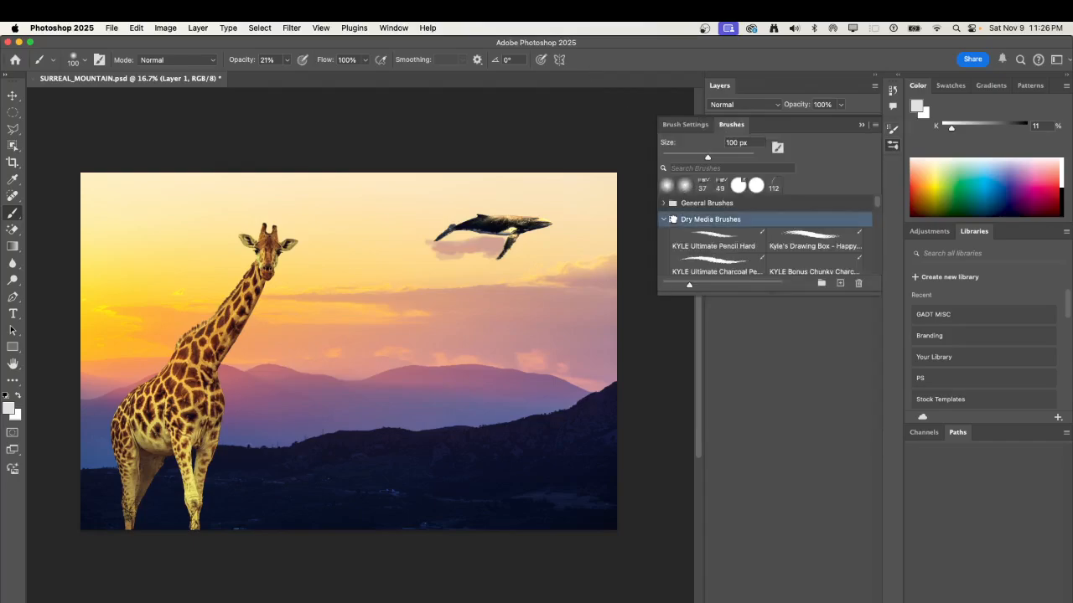
{"action": "left_click", "coordinate": [665, 219]}
{"action": "left_click", "coordinate": [663, 204]}
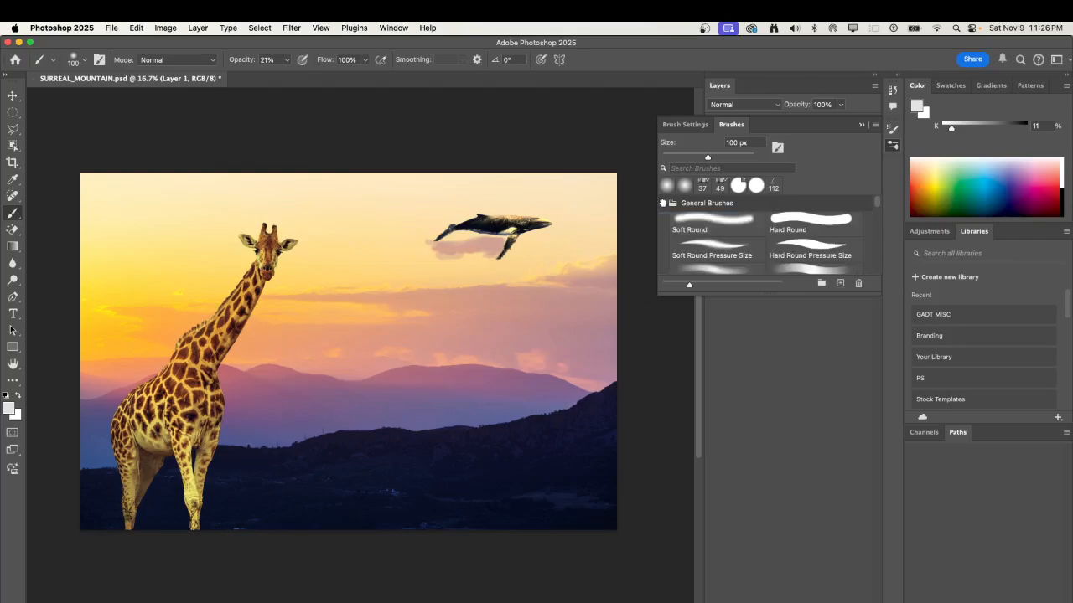
{"action": "left_click", "coordinate": [722, 227]}
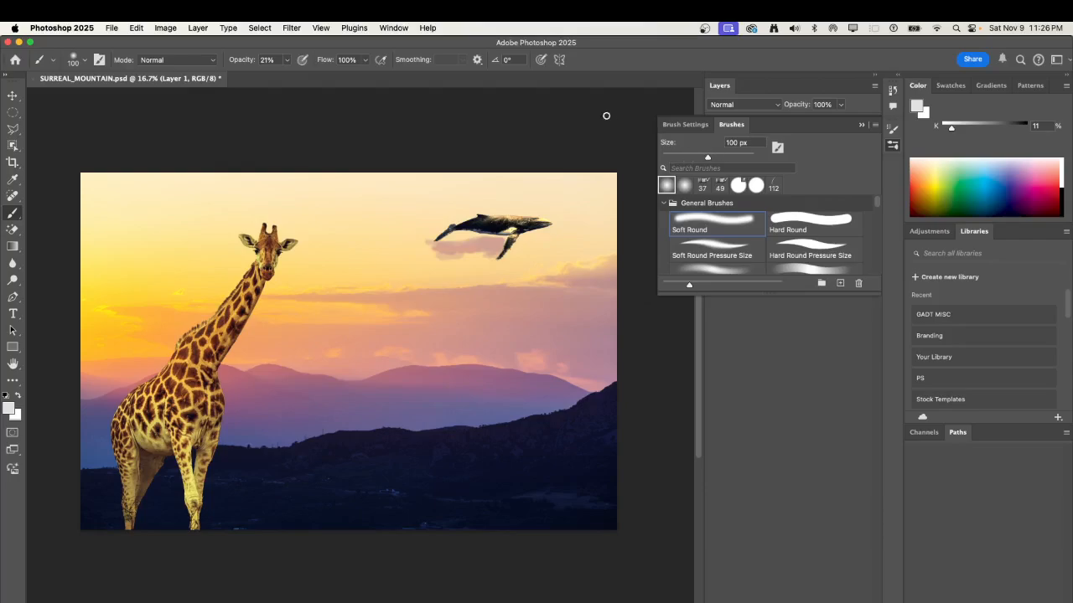
{"action": "left_click", "coordinate": [861, 125]}
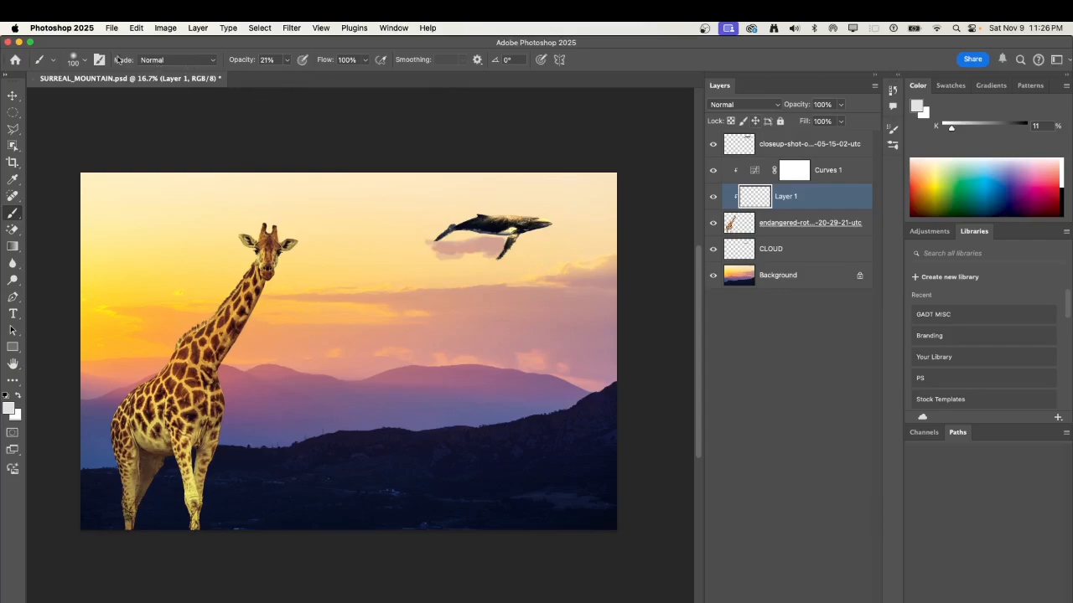
Set the brush size to 382 px and the brush opacity to 8%.
{"action": "left_click", "coordinate": [76, 60]}
{"action": "left_click_drag", "start_coordinate": [99, 96], "coordinate": [126, 99]}
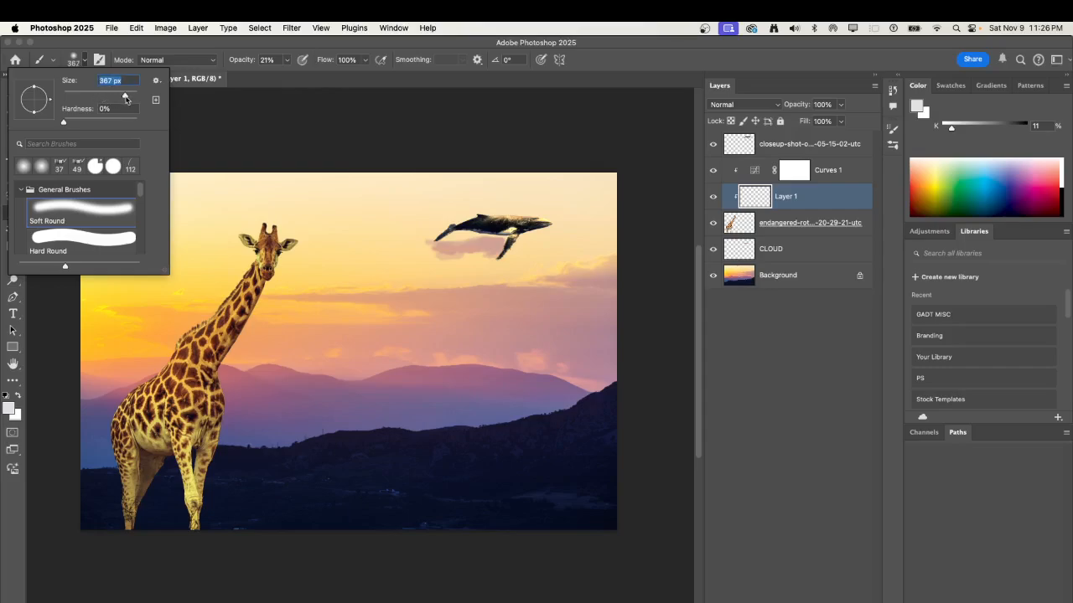
{"action": "left_click", "coordinate": [277, 58]}
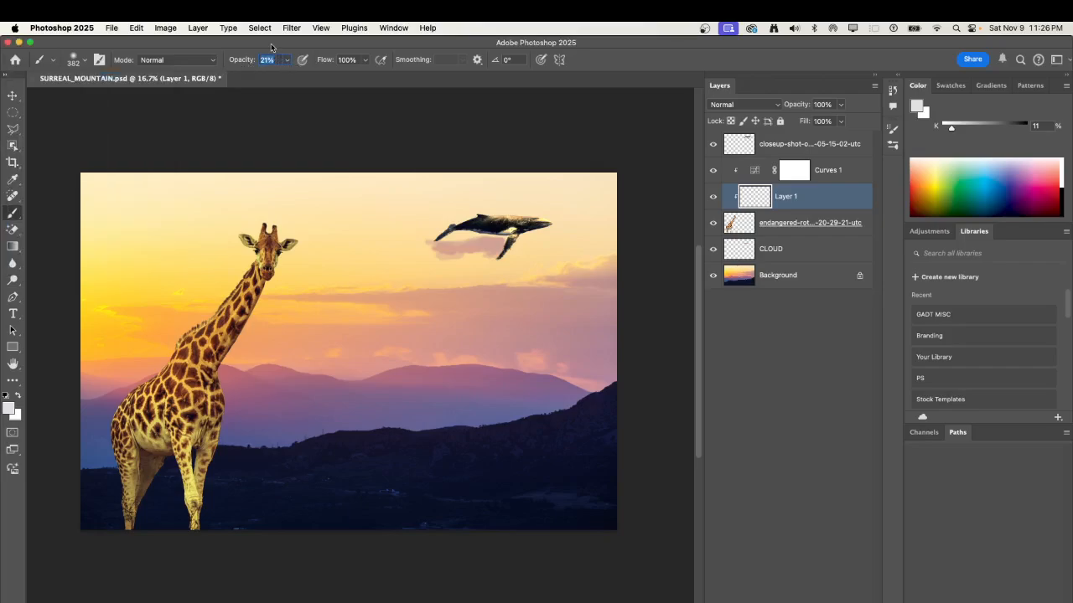
{"action": "type", "text": "8"}
Set the foreground color to black, #000000.
{"action": "left_click", "coordinate": [9, 407]}
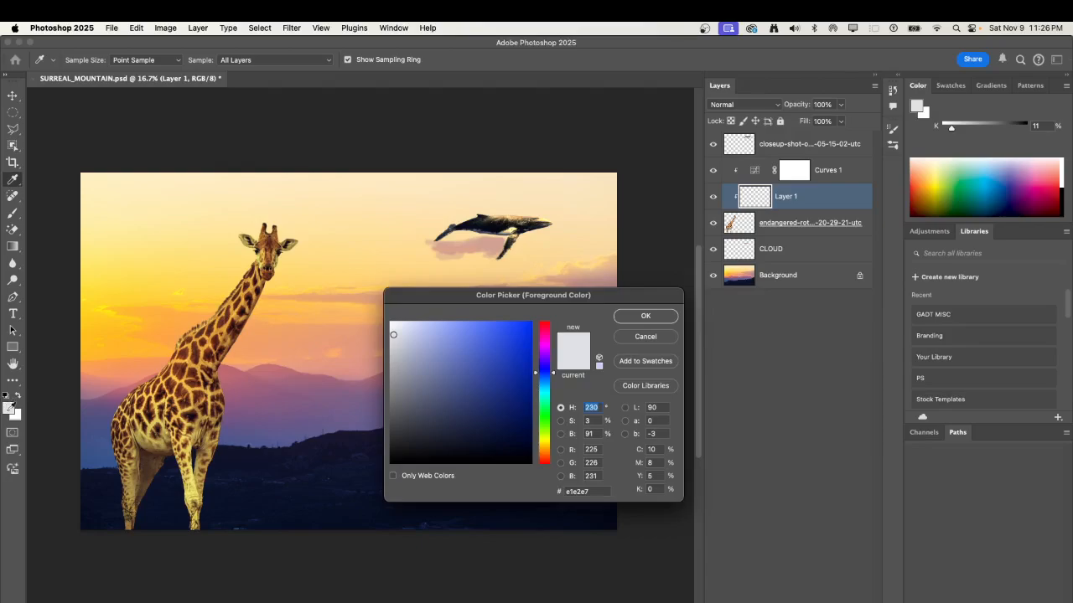
{"action": "left_click_drag", "start_coordinate": [420, 413], "coordinate": [385, 465]}
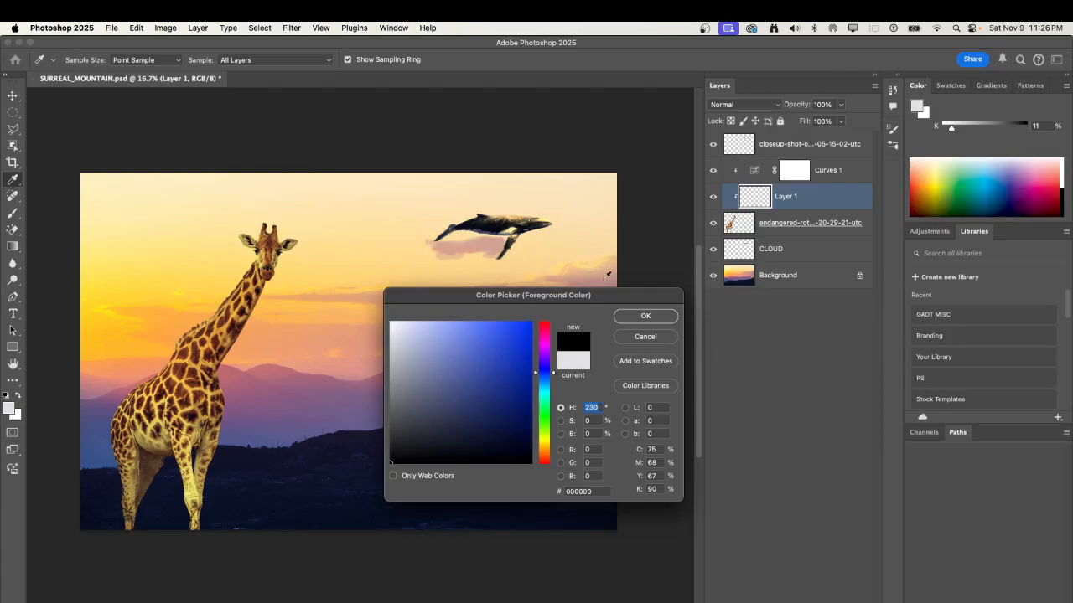
{"action": "left_click", "coordinate": [668, 318]}
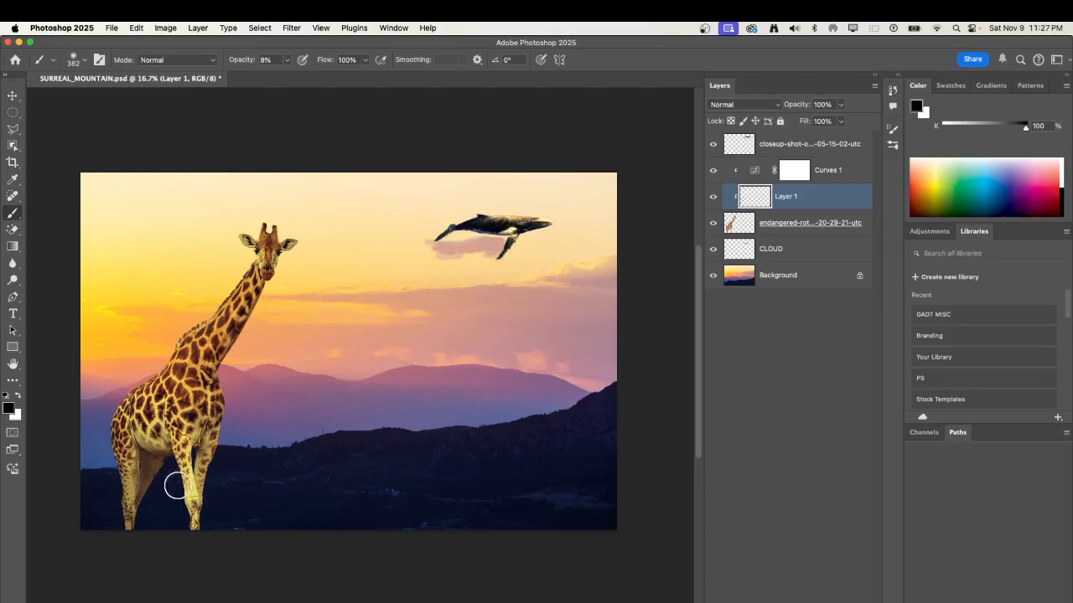
{"action": "mouse_move", "coordinate": [180, 483]}
{"action": "left_mouse_down"}
{"action": "mouse_move", "coordinate": [190, 531]}
{"action": "mouse_move", "coordinate": [191, 473]}
{"action": "mouse_move", "coordinate": [199, 532]}
{"action": "mouse_move", "coordinate": [196, 464]}
{"action": "mouse_move", "coordinate": [171, 467]}
{"action": "mouse_move", "coordinate": [180, 461]}
{"action": "mouse_move", "coordinate": [192, 492]}
{"action": "left_mouse_up"}
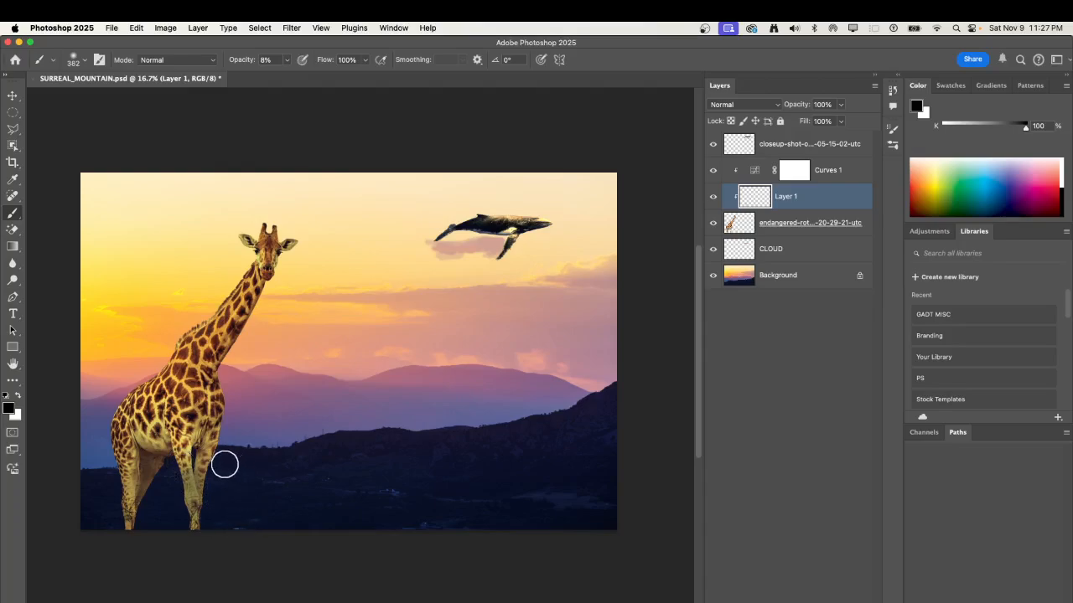
{"action": "key", "text": "super+z"}
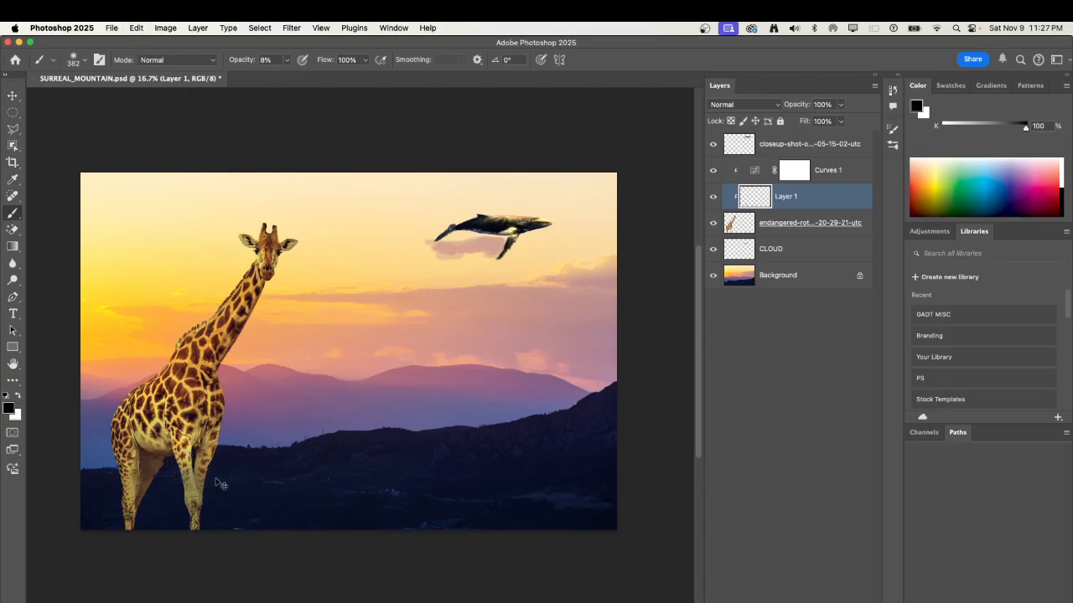
{"action": "key", "text": "super+z"}
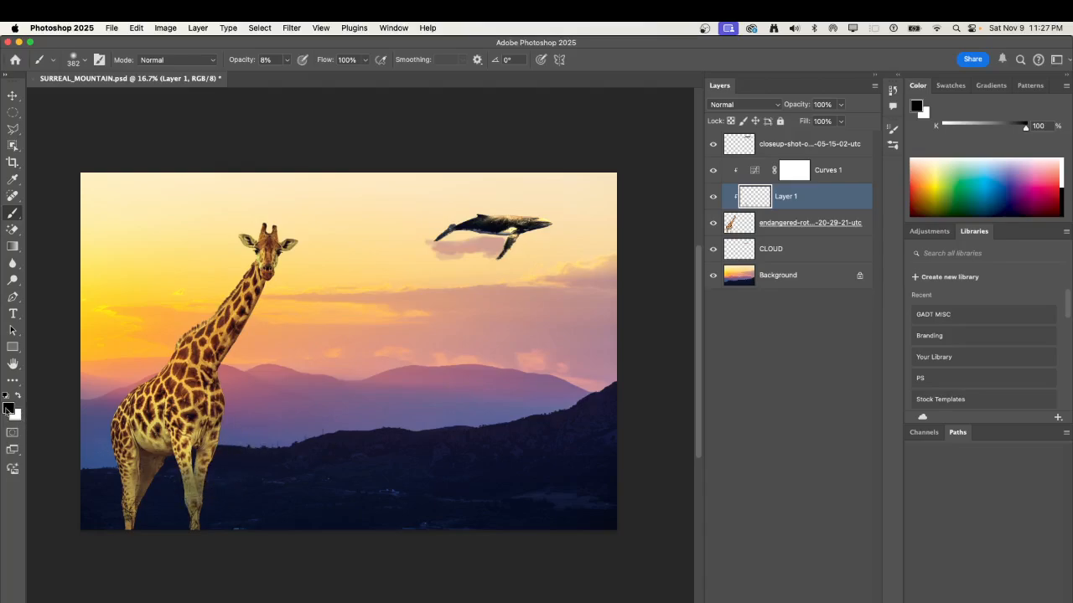
Change the foreground color to dark maroon, #451e2b, and return to the Brush tool.
{"action": "left_click", "coordinate": [8, 408]}
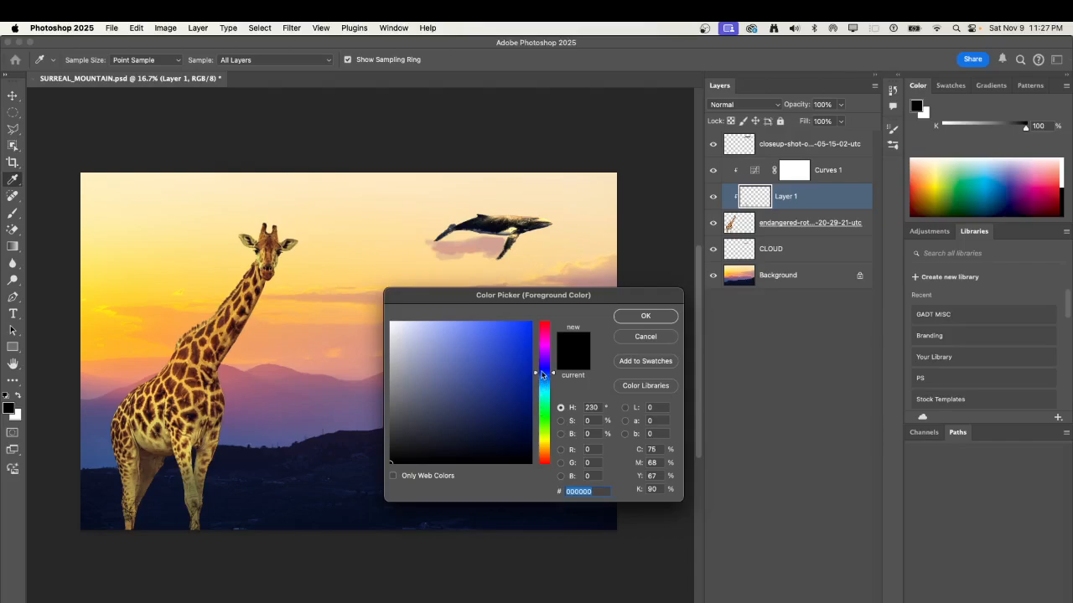
{"action": "left_click_drag", "start_coordinate": [541, 374], "coordinate": [540, 329]}
{"action": "mouse_move", "coordinate": [478, 412]}
{"action": "left_mouse_down"}
{"action": "mouse_move", "coordinate": [448, 424]}
{"action": "mouse_move", "coordinate": [469, 425]}
{"action": "left_mouse_up"}
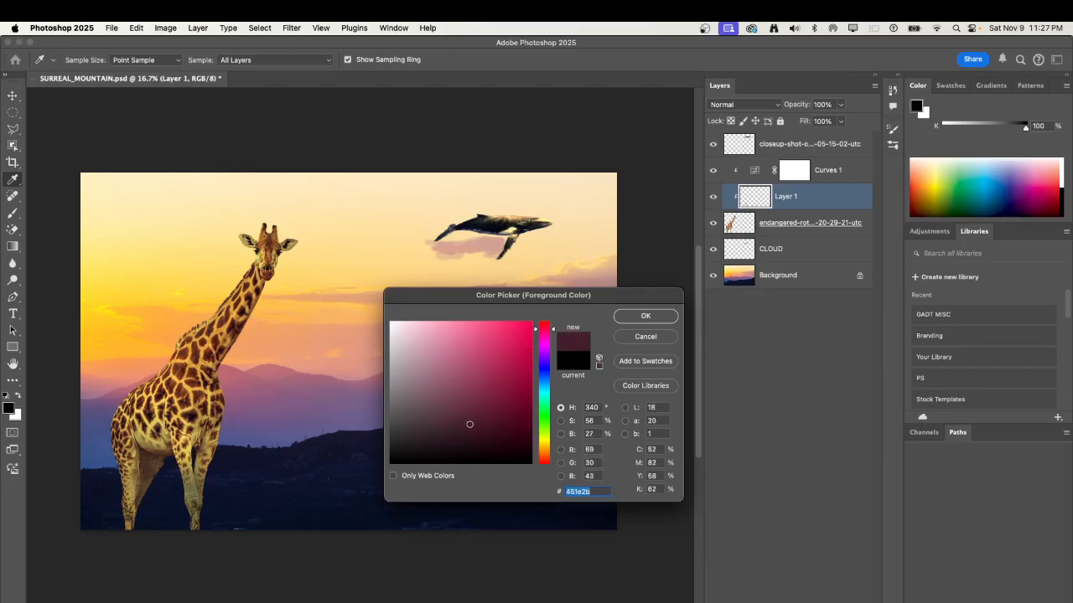
{"action": "left_click", "coordinate": [647, 317]}
{"action": "key", "text": "b"}
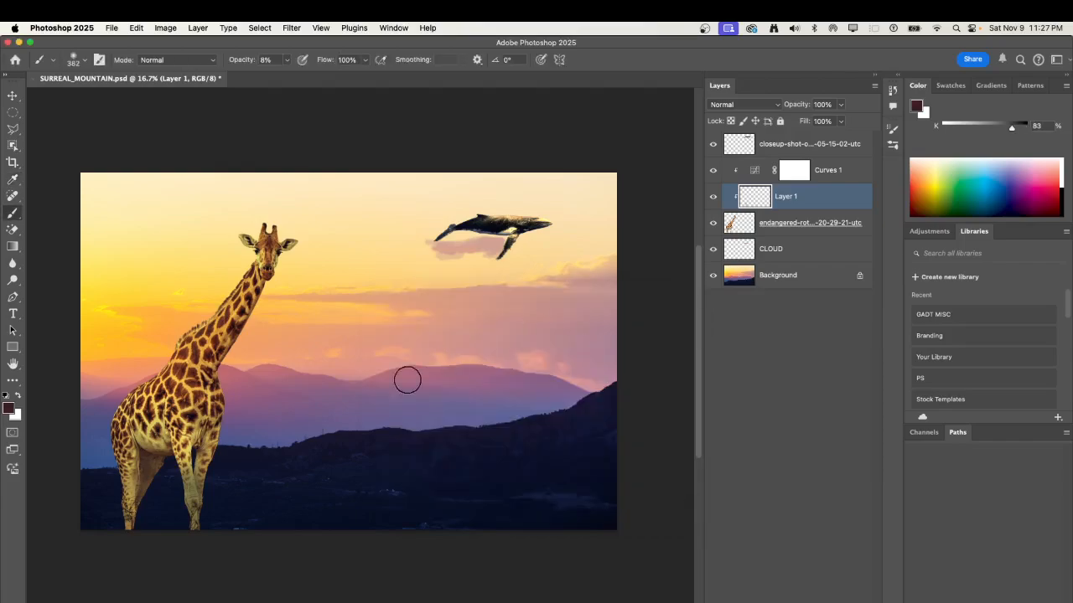
{"action": "left_click_drag", "start_coordinate": [185, 495], "coordinate": [190, 494]}
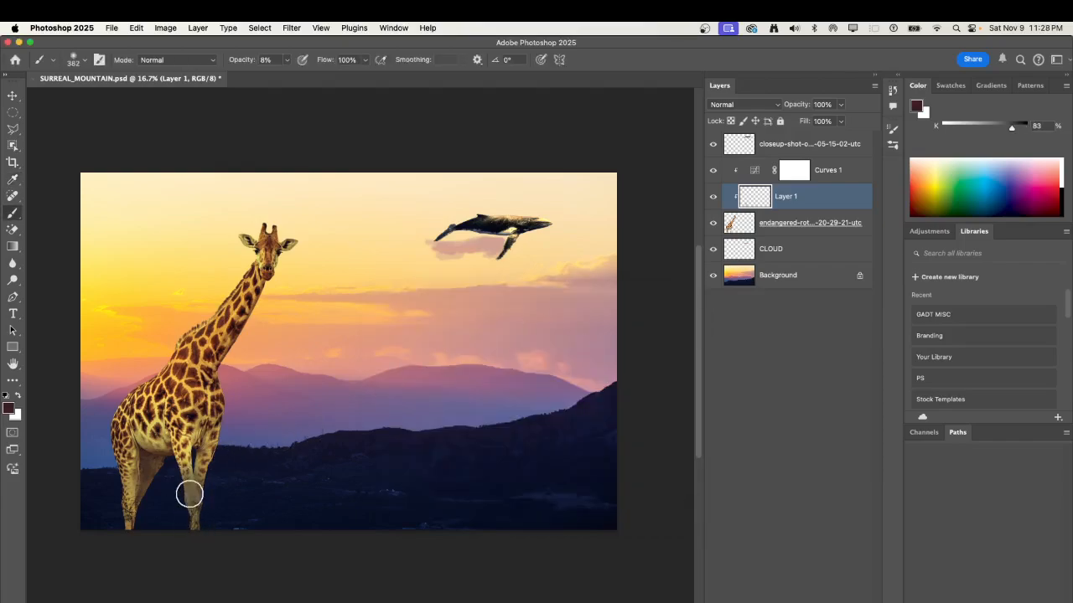
{"action": "key", "text": "super+z"}
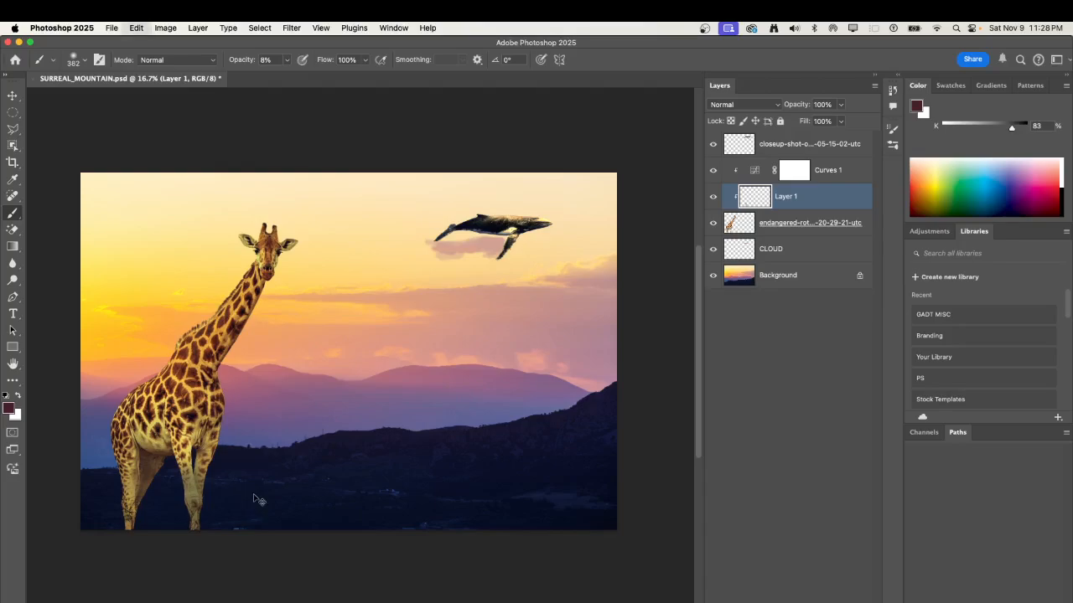
{"action": "key", "text": "super+z"}
{"action": "key", "text": "super+z"}
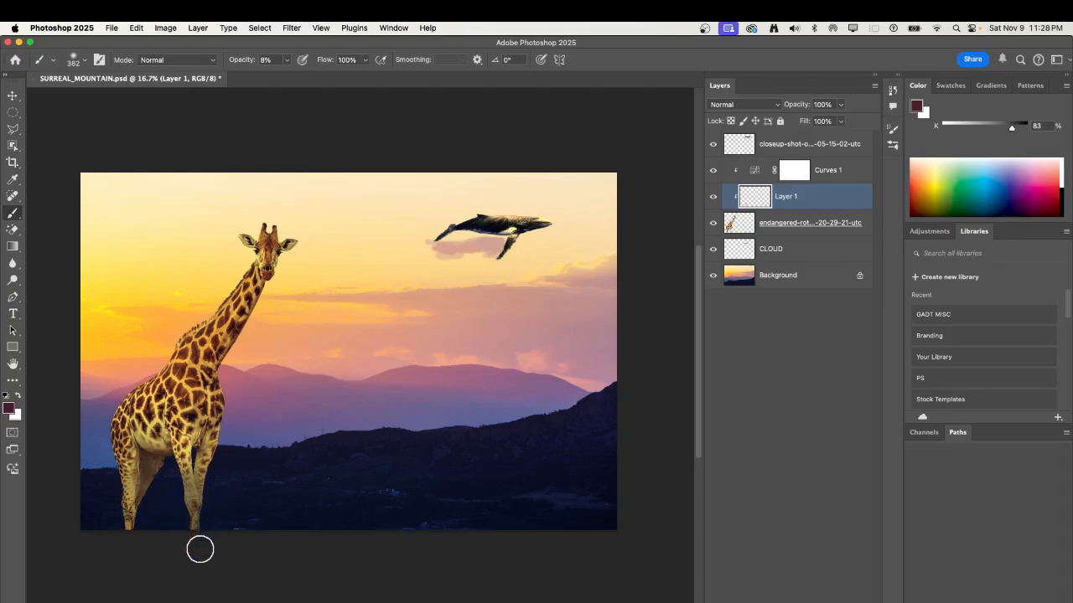
Paint soft maroon shadows down the giraffe's lower front and hind legs on the clipped layer.
{"action": "mouse_move", "coordinate": [134, 482]}
{"action": "left_mouse_down"}
{"action": "mouse_move", "coordinate": [131, 520]}
{"action": "mouse_move", "coordinate": [127, 476]}
{"action": "mouse_move", "coordinate": [134, 524]}
{"action": "left_mouse_up"}
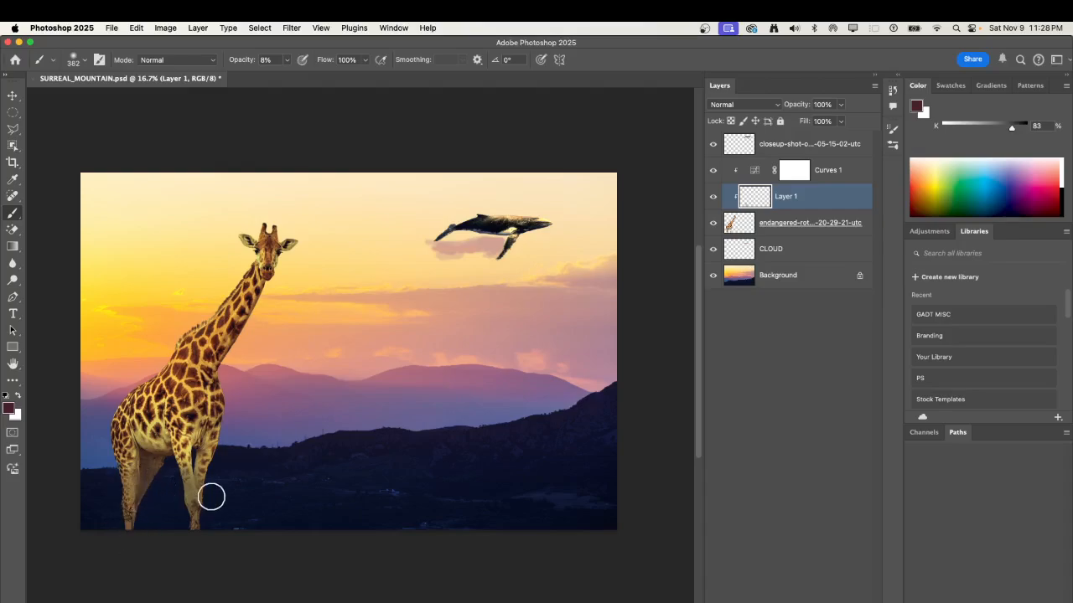
{"action": "mouse_move", "coordinate": [193, 474]}
{"action": "left_mouse_down"}
{"action": "mouse_move", "coordinate": [192, 510]}
{"action": "mouse_move", "coordinate": [204, 469]}
{"action": "mouse_move", "coordinate": [163, 485]}
{"action": "mouse_move", "coordinate": [179, 467]}
{"action": "mouse_move", "coordinate": [188, 478]}
{"action": "mouse_move", "coordinate": [177, 479]}
{"action": "mouse_move", "coordinate": [184, 460]}
{"action": "mouse_move", "coordinate": [362, 523]}
{"action": "mouse_move", "coordinate": [195, 531]}
{"action": "left_mouse_up"}
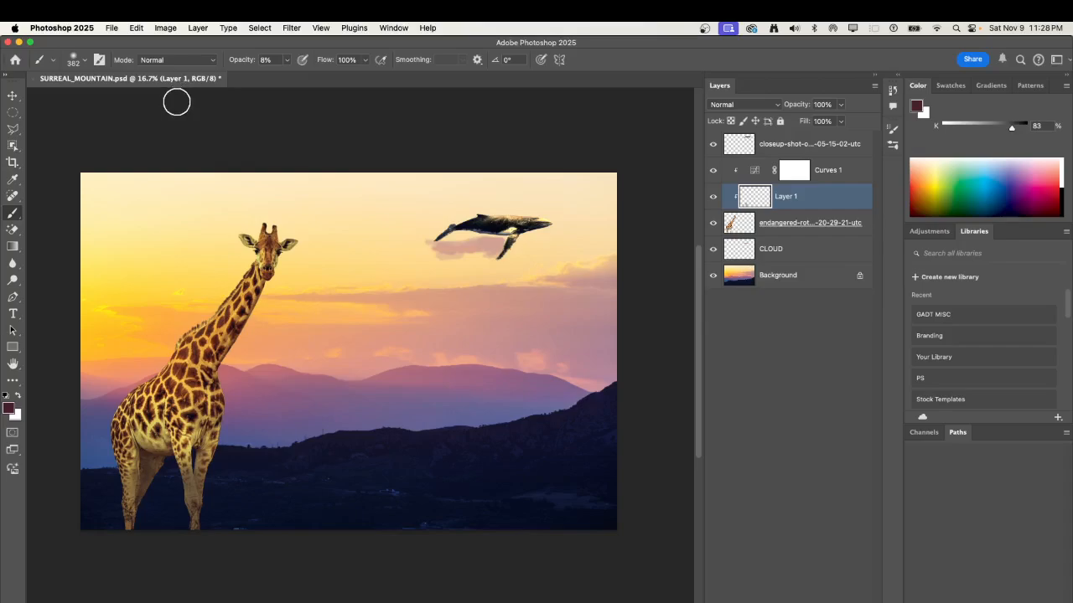
Lighten the painted shadow on the giraffe's front legs using the Eraser tool at 13% opacity.
{"action": "left_click", "coordinate": [20, 235]}
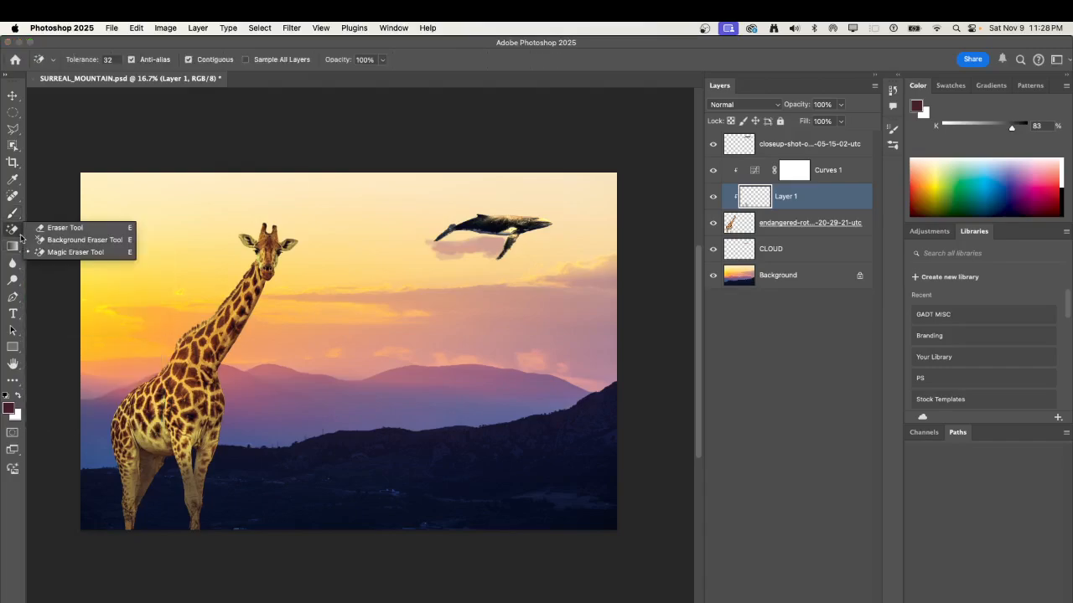
{"action": "left_click", "coordinate": [67, 228]}
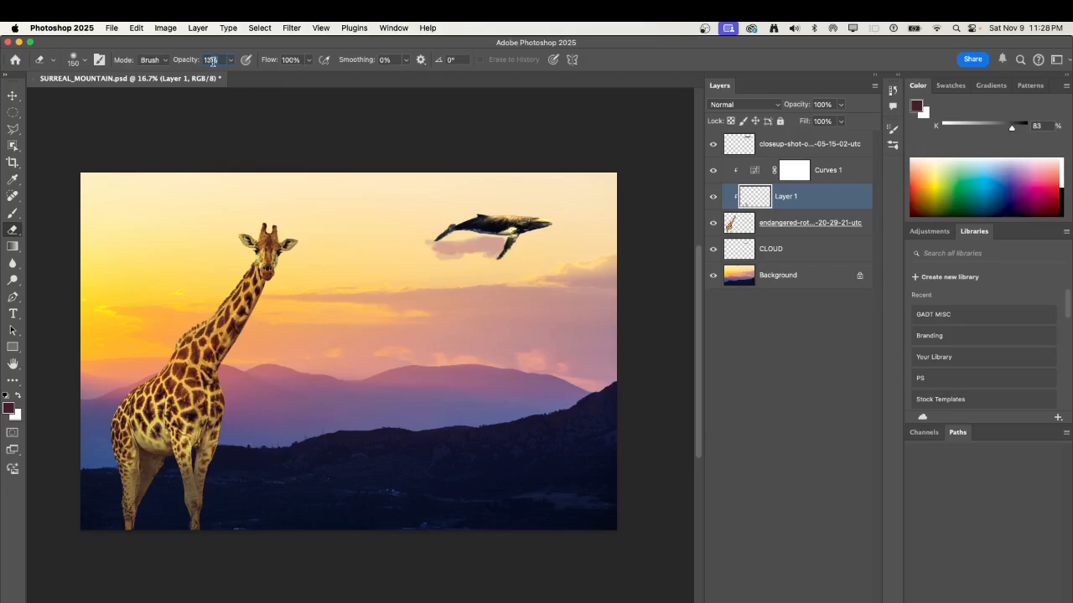
{"action": "left_click_drag", "start_coordinate": [213, 62], "coordinate": [199, 63]}
{"action": "mouse_move", "coordinate": [193, 472]}
{"action": "left_mouse_down"}
{"action": "mouse_move", "coordinate": [178, 495]}
{"action": "mouse_move", "coordinate": [191, 469]}
{"action": "mouse_move", "coordinate": [196, 504]}
{"action": "mouse_move", "coordinate": [201, 462]}
{"action": "mouse_move", "coordinate": [209, 504]}
{"action": "mouse_move", "coordinate": [192, 432]}
{"action": "mouse_move", "coordinate": [199, 503]}
{"action": "mouse_move", "coordinate": [197, 453]}
{"action": "mouse_move", "coordinate": [214, 517]}
{"action": "mouse_move", "coordinate": [125, 504]}
{"action": "mouse_move", "coordinate": [132, 457]}
{"action": "mouse_move", "coordinate": [125, 488]}
{"action": "mouse_move", "coordinate": [143, 463]}
{"action": "mouse_move", "coordinate": [122, 485]}
{"action": "mouse_move", "coordinate": [138, 468]}
{"action": "mouse_move", "coordinate": [124, 510]}
{"action": "mouse_move", "coordinate": [192, 465]}
{"action": "mouse_move", "coordinate": [201, 501]}
{"action": "left_mouse_up"}
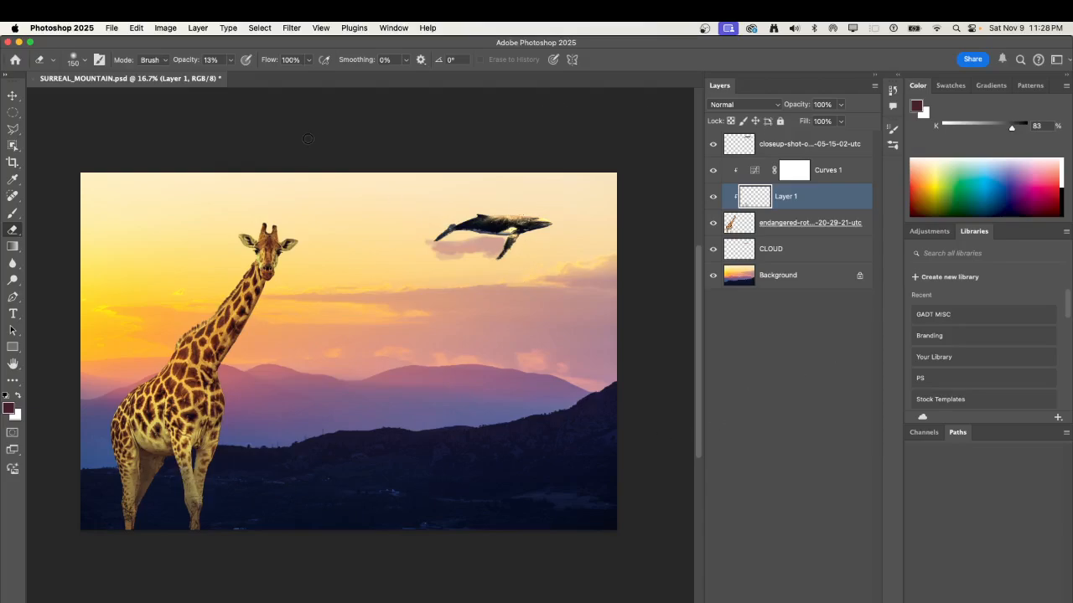
Flip the whale horizontally and enlarge it proportionally to about 115%.
{"action": "left_click", "coordinate": [15, 96]}
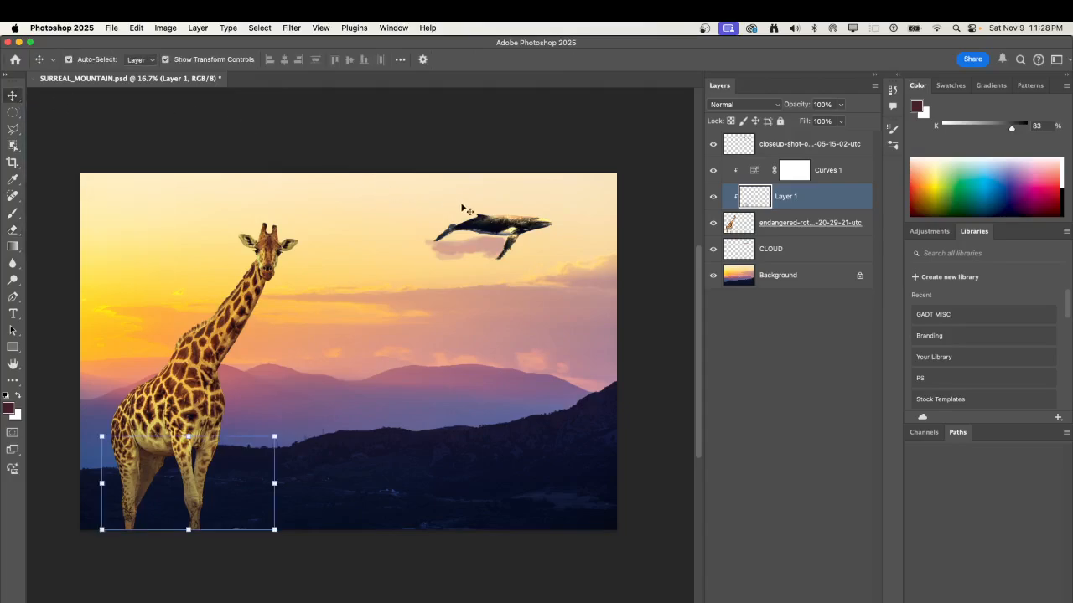
{"action": "left_click", "coordinate": [508, 236]}
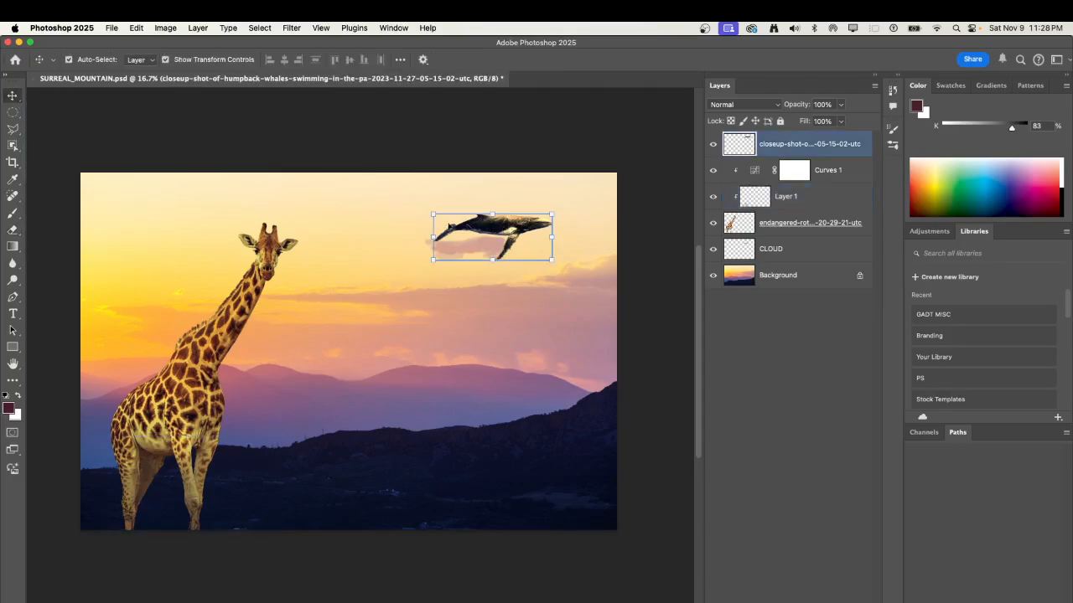
{"action": "left_click", "coordinate": [492, 237], "text": "shift"}
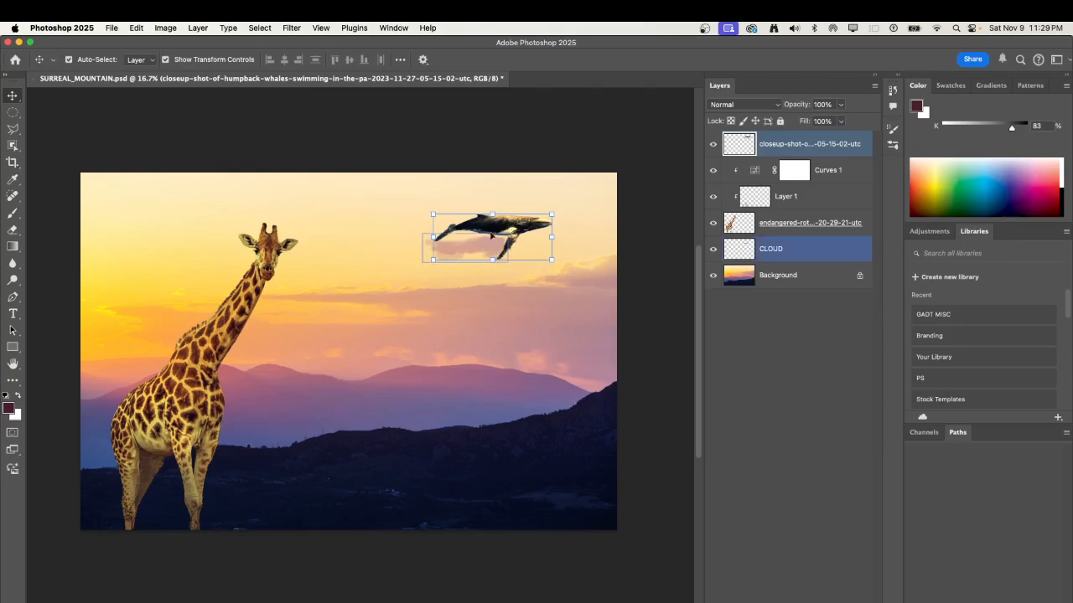
{"action": "left_click", "coordinate": [492, 237]}
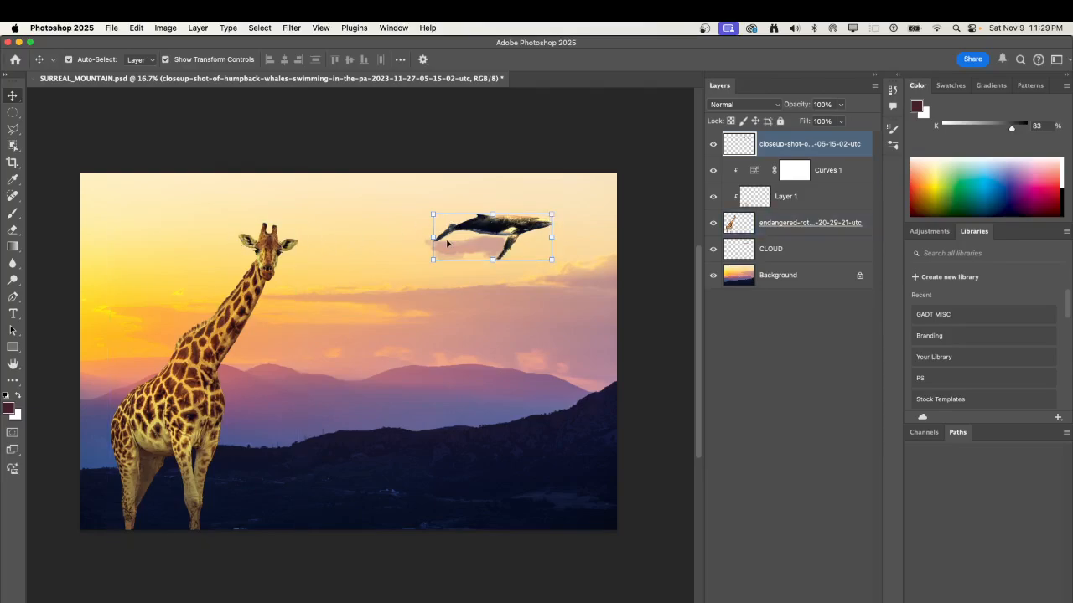
{"action": "left_click", "coordinate": [166, 28]}
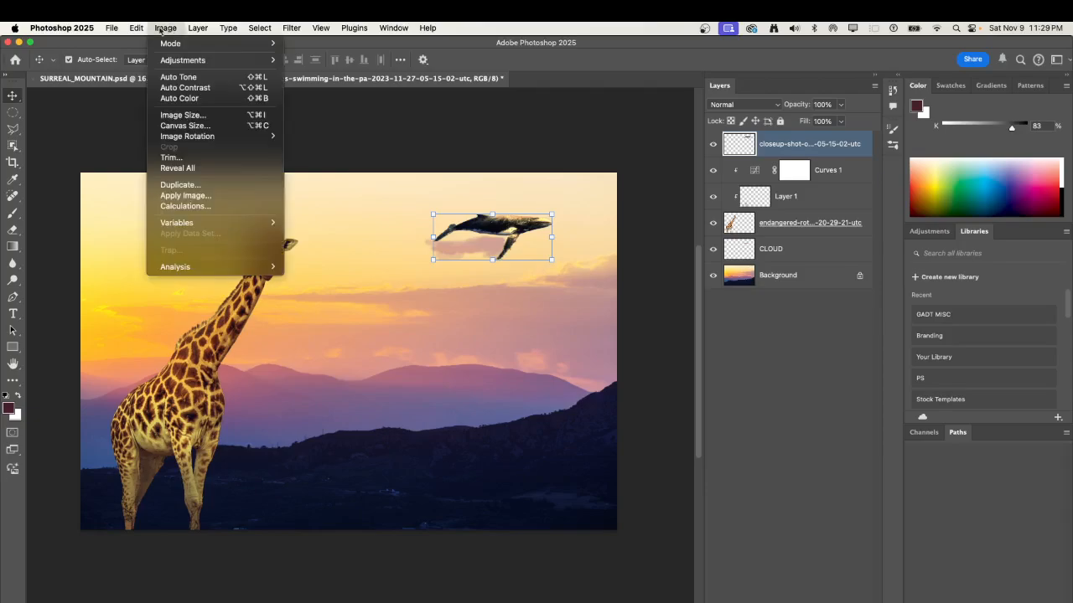
{"action": "mouse_move", "coordinate": [136, 27]}
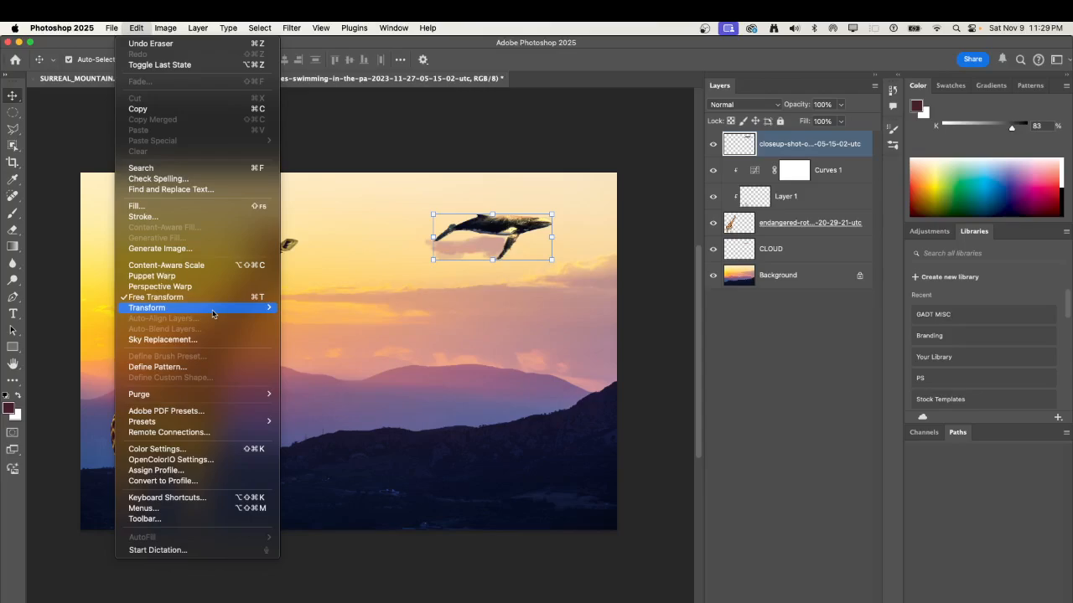
{"action": "mouse_move", "coordinate": [213, 314]}
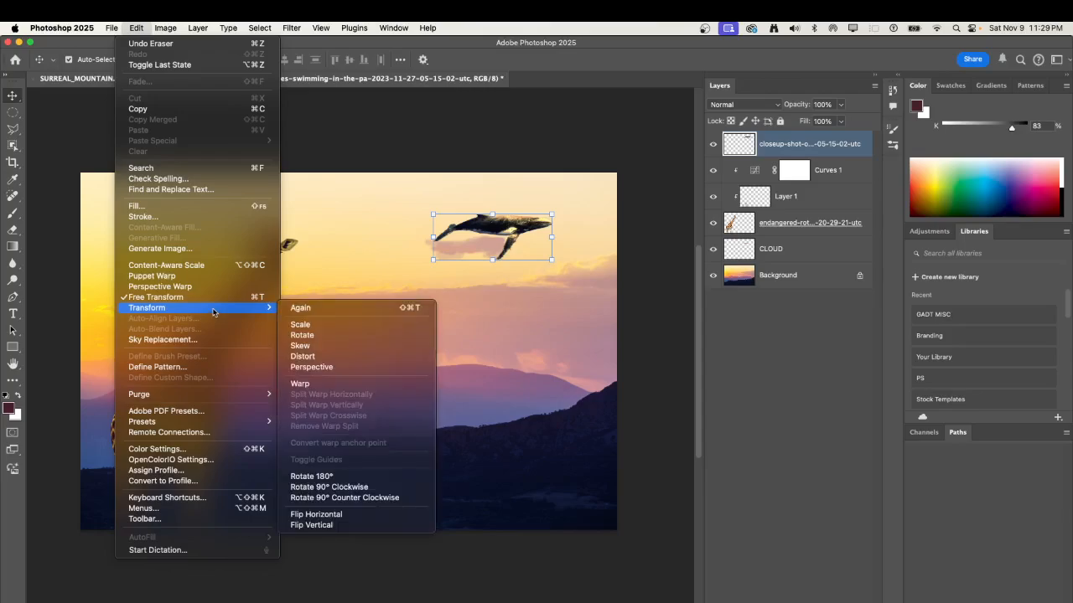
{"action": "left_click", "coordinate": [341, 514]}
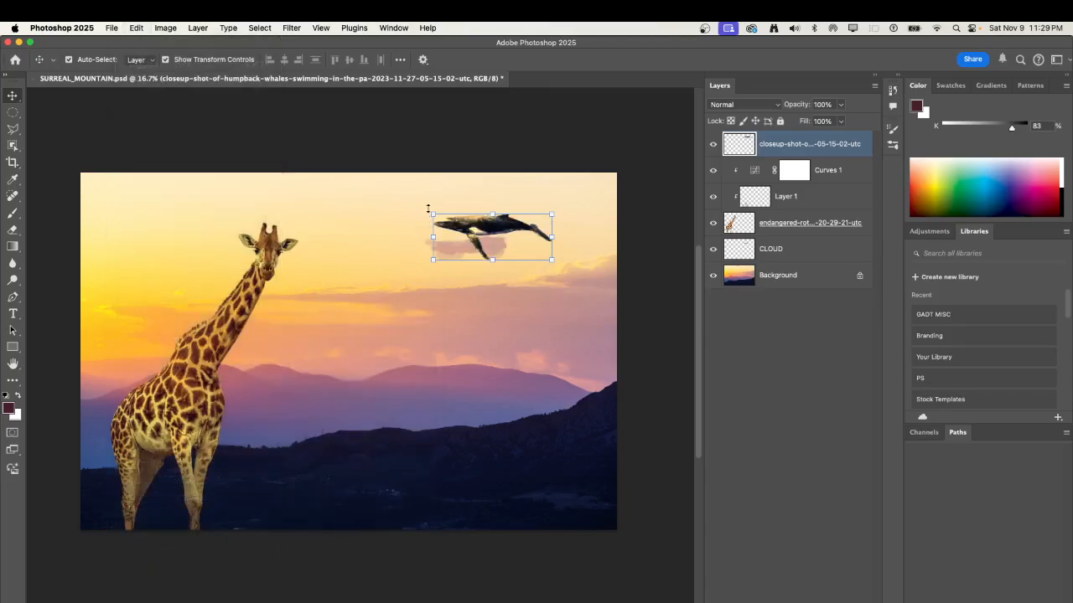
{"action": "left_click_drag", "start_coordinate": [427, 208], "coordinate": [415, 187]}
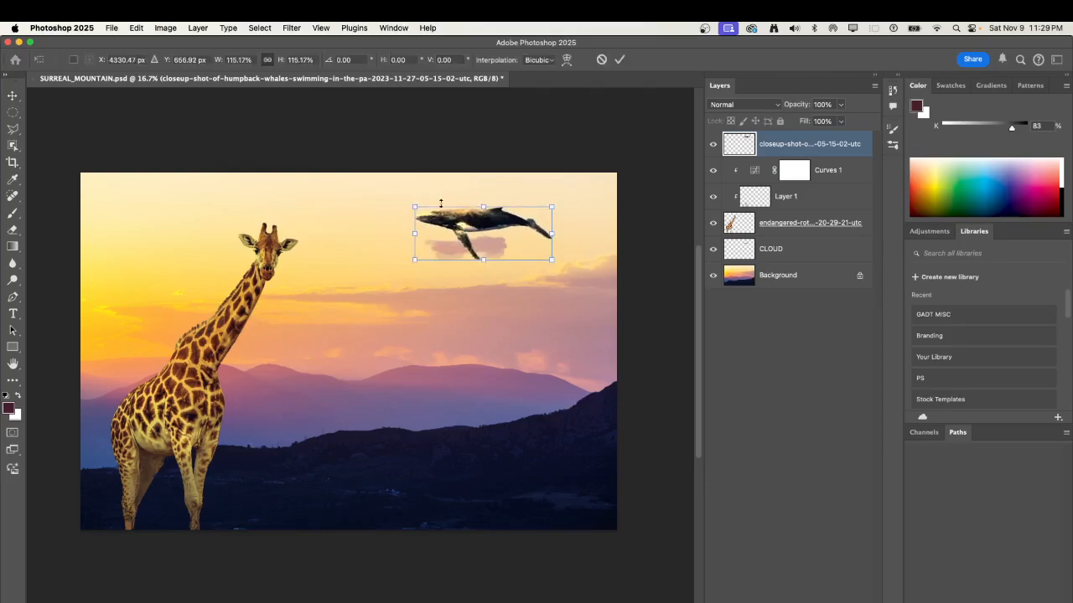
{"action": "left_click", "coordinate": [620, 59]}
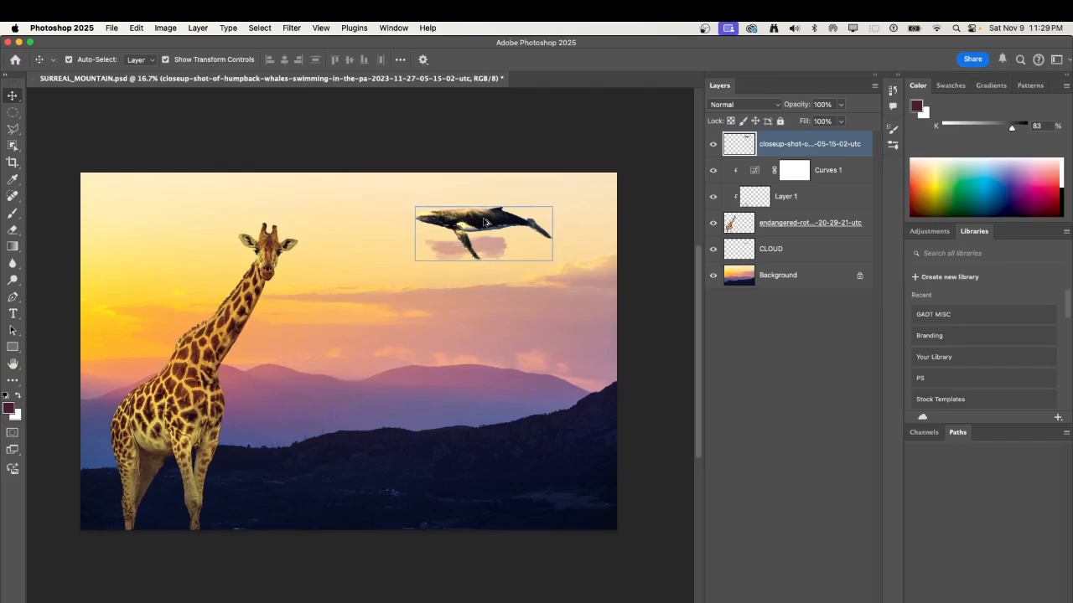
Duplicate the whale just below the original and scale the copy down to about 63%.
{"action": "left_click_drag", "start_coordinate": [484, 221], "coordinate": [487, 247], "text": "alt"}
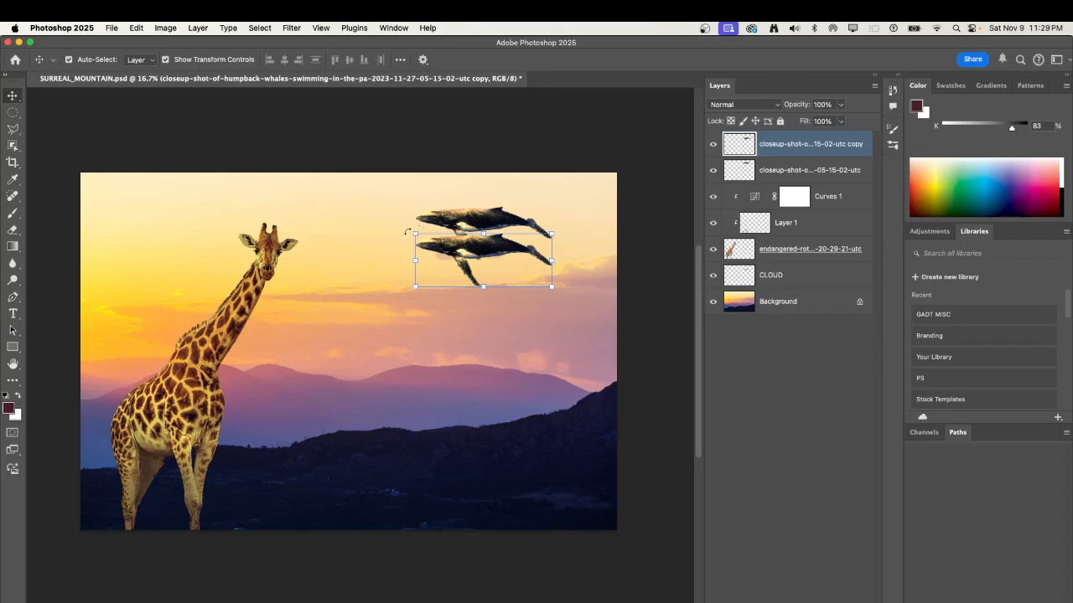
{"action": "left_click_drag", "start_coordinate": [413, 230], "coordinate": [527, 241]}
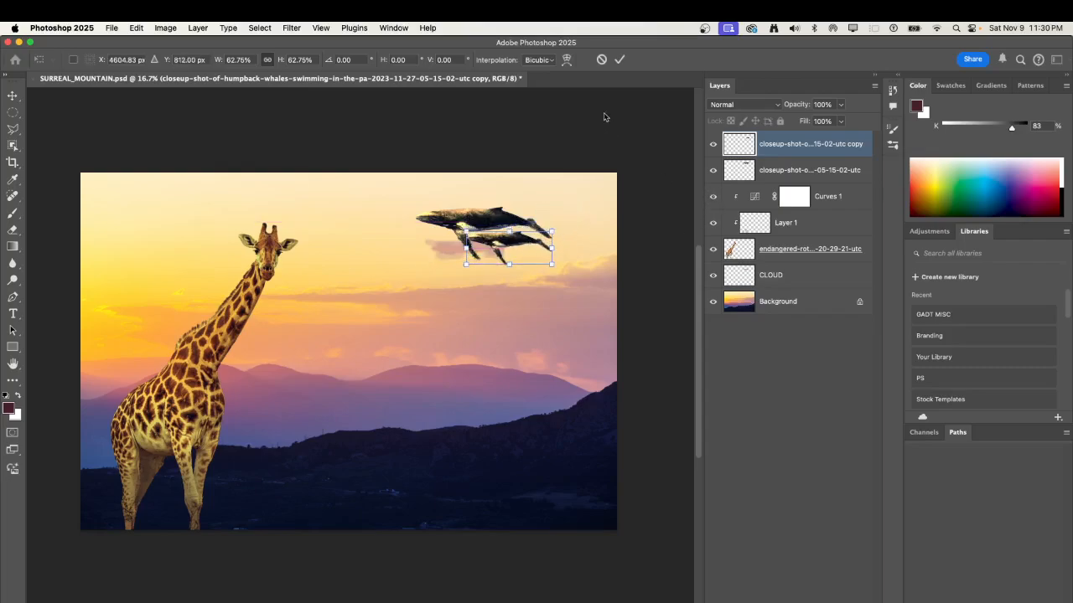
{"action": "left_click", "coordinate": [620, 60]}
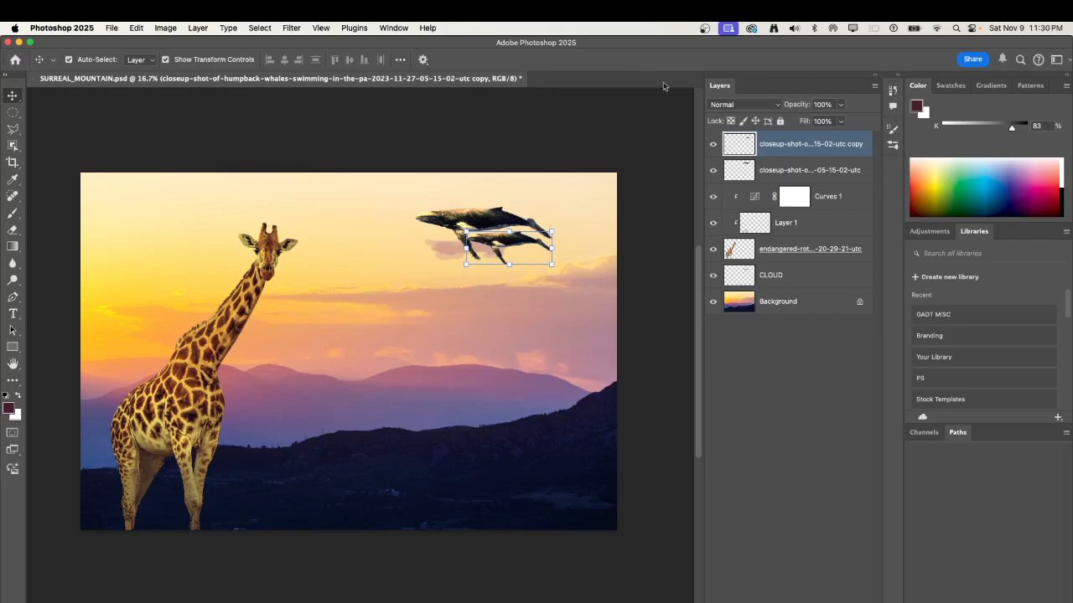
Move the CLOUD layer slightly left beneath the whales and enlarge it to about 142%.
{"action": "left_click", "coordinate": [756, 269], "text": "super"}
{"action": "left_click", "coordinate": [773, 269]}
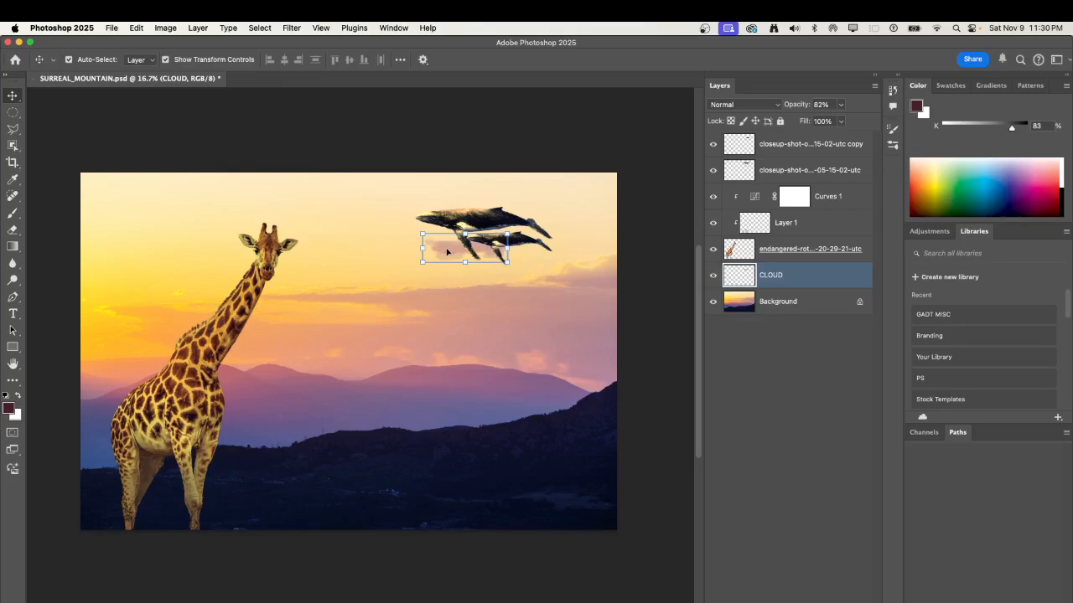
{"action": "left_click_drag", "start_coordinate": [446, 252], "coordinate": [422, 253]}
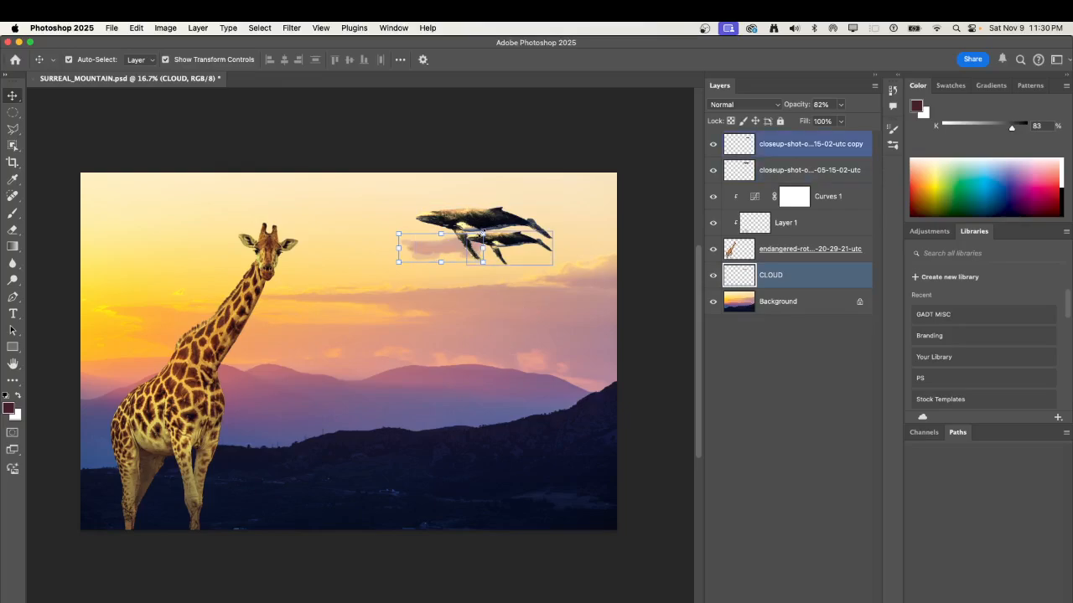
{"action": "left_click_drag", "start_coordinate": [483, 233], "coordinate": [519, 238]}
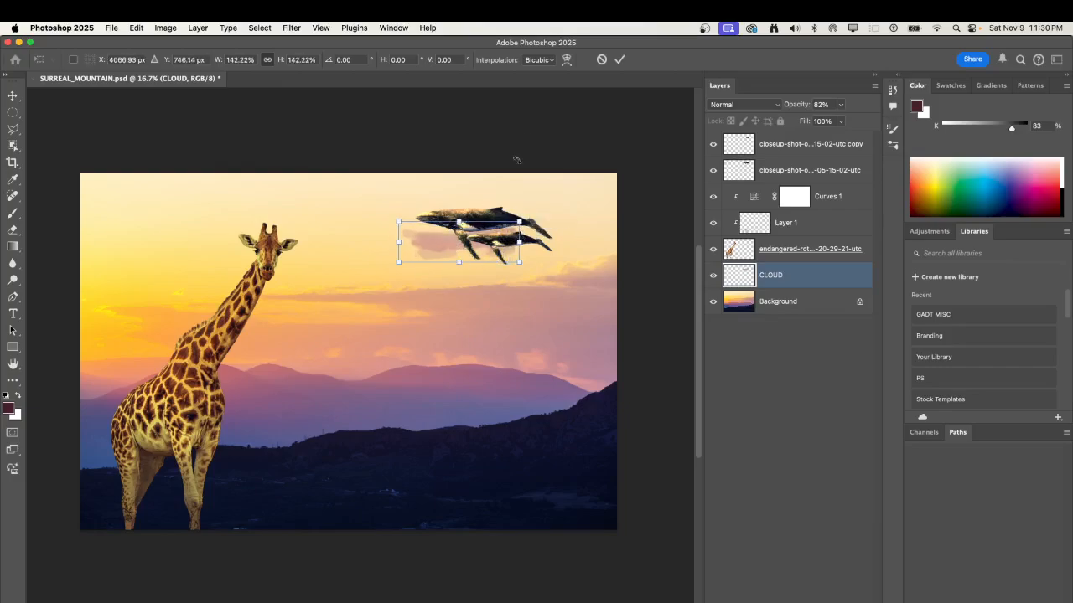
{"action": "left_click", "coordinate": [619, 59]}
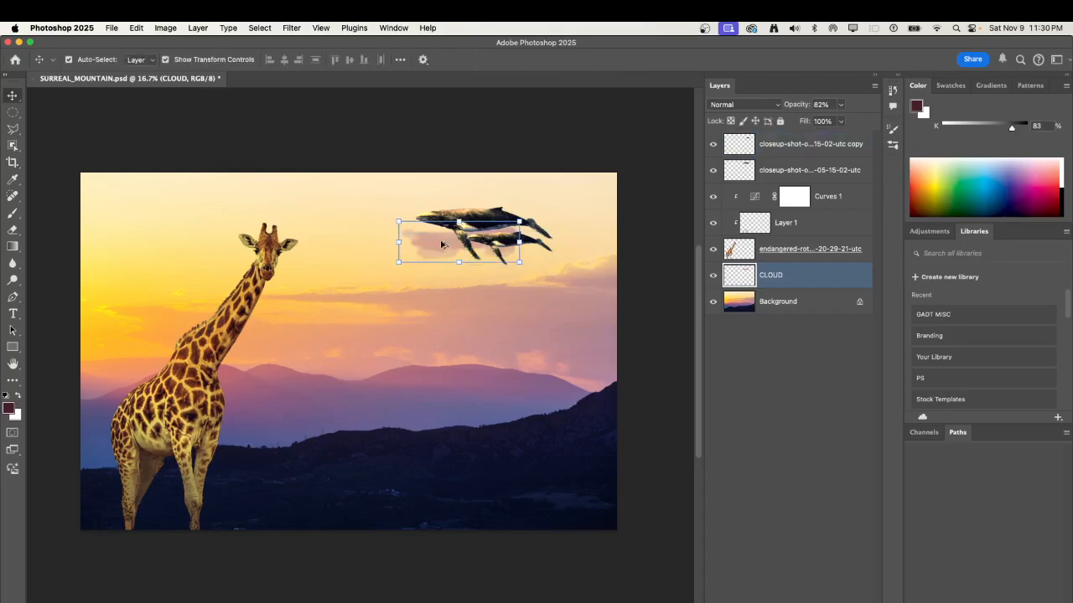
Duplicate the cloud toward the right of the whales and place the copy at the top of the layer stack.
{"action": "left_click_drag", "start_coordinate": [489, 241], "coordinate": [511, 245]}
{"action": "left_click_drag", "start_coordinate": [794, 276], "coordinate": [788, 140]}
Scale the cloud copy to about 97% and move it up over the larger whale's tail.
{"action": "left_click", "coordinate": [472, 224], "text": "shift"}
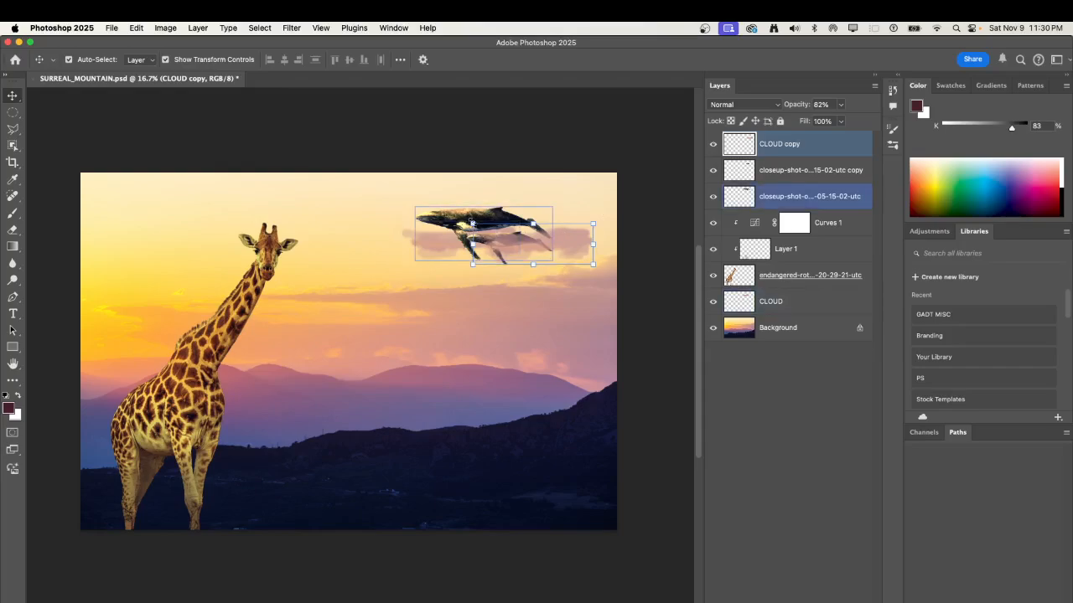
{"action": "left_click_drag", "start_coordinate": [472, 224], "coordinate": [475, 224]}
{"action": "left_click_drag", "start_coordinate": [536, 261], "coordinate": [567, 233]}
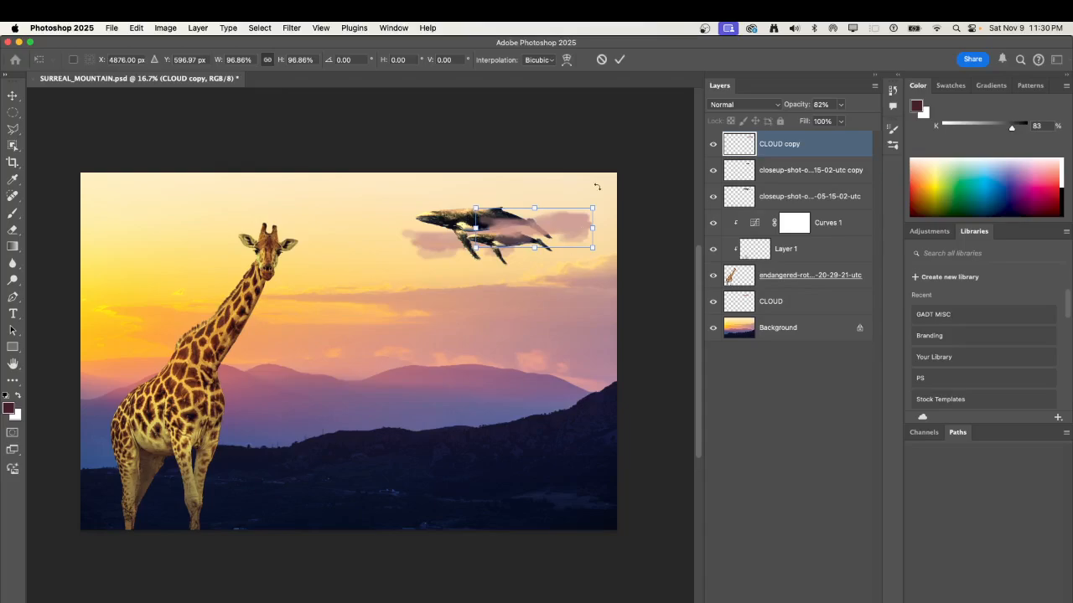
{"action": "left_click", "coordinate": [622, 58]}
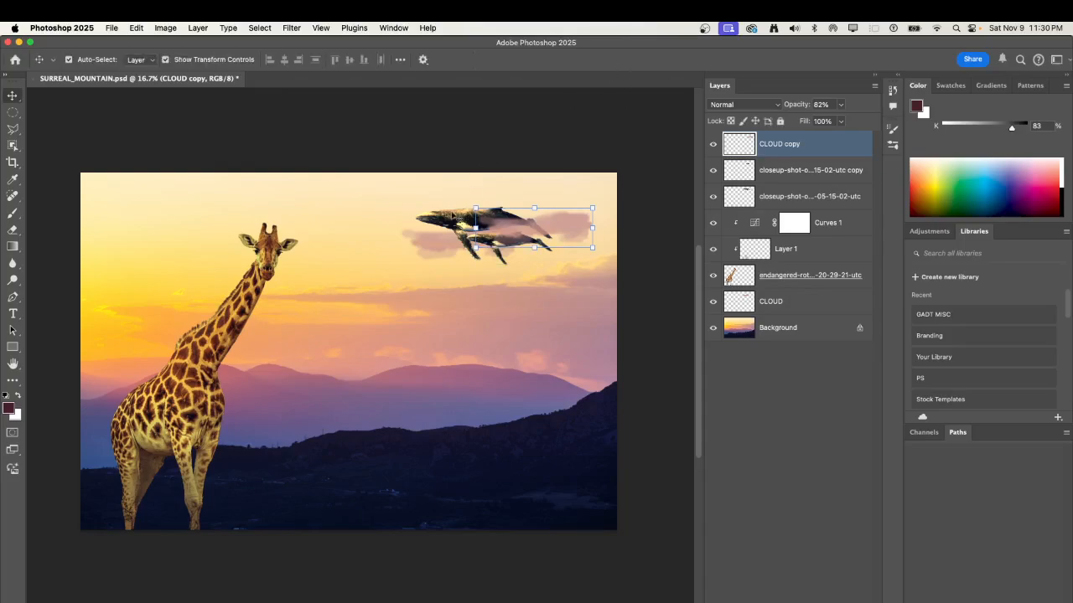
Shift the larger whale and the original cloud behind it slightly to the left.
{"action": "left_click_drag", "start_coordinate": [449, 221], "coordinate": [409, 252]}
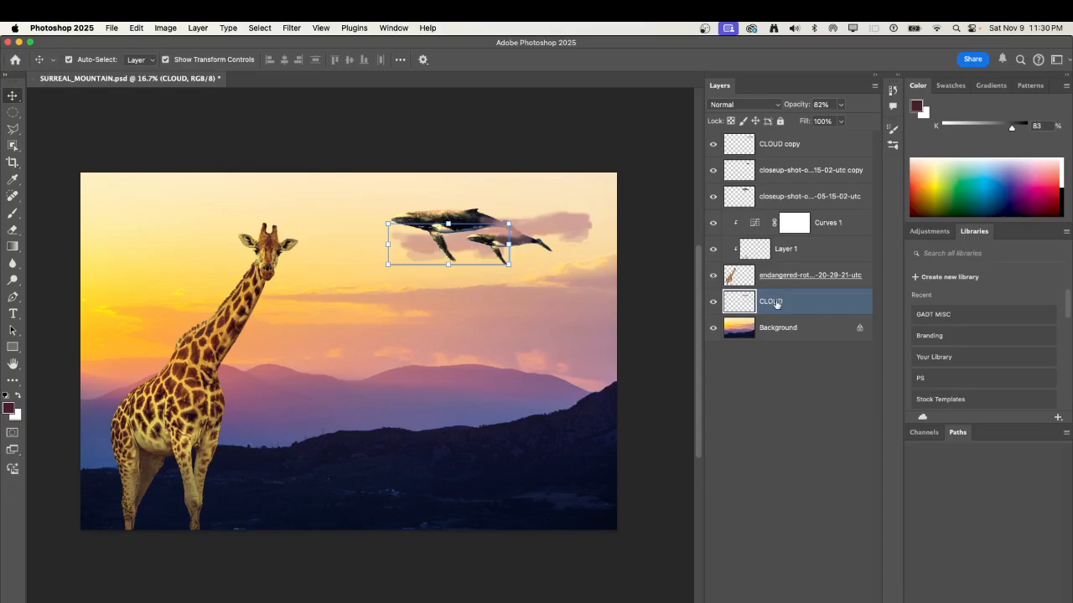
Duplicate the original CLOUD layer above both whale layers, then shrink the copy and position it over the larger whale's belly.
{"action": "left_click_drag", "start_coordinate": [776, 304], "coordinate": [771, 166]}
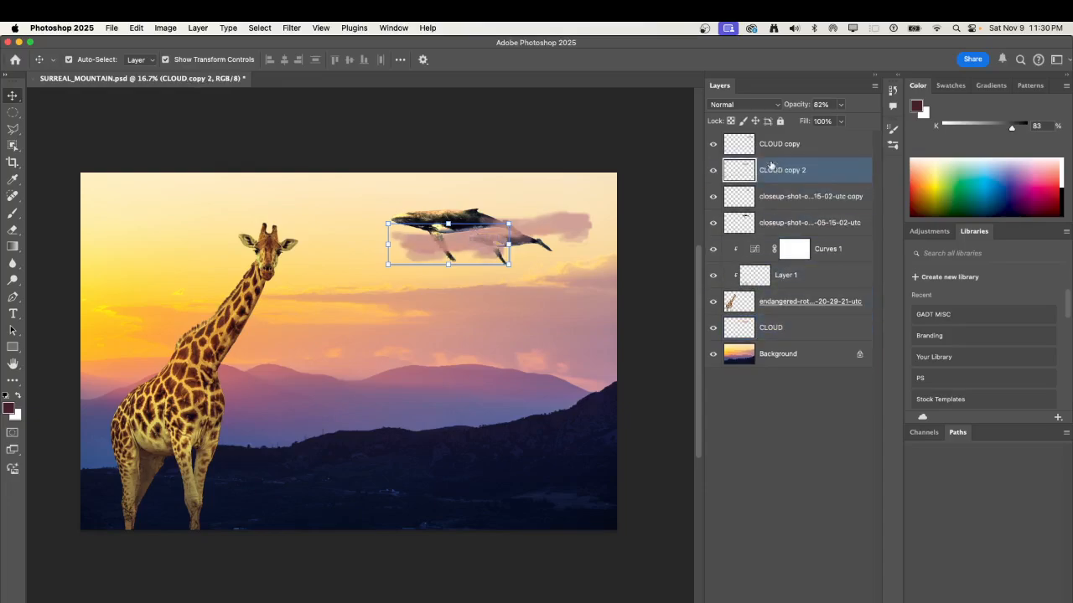
{"action": "left_click_drag", "start_coordinate": [387, 222], "coordinate": [421, 235]}
{"action": "mouse_move", "coordinate": [485, 246]}
{"action": "left_mouse_down"}
{"action": "mouse_move", "coordinate": [479, 255]}
{"action": "mouse_move", "coordinate": [482, 232]}
{"action": "left_mouse_up"}
{"action": "key", "text": "Return"}
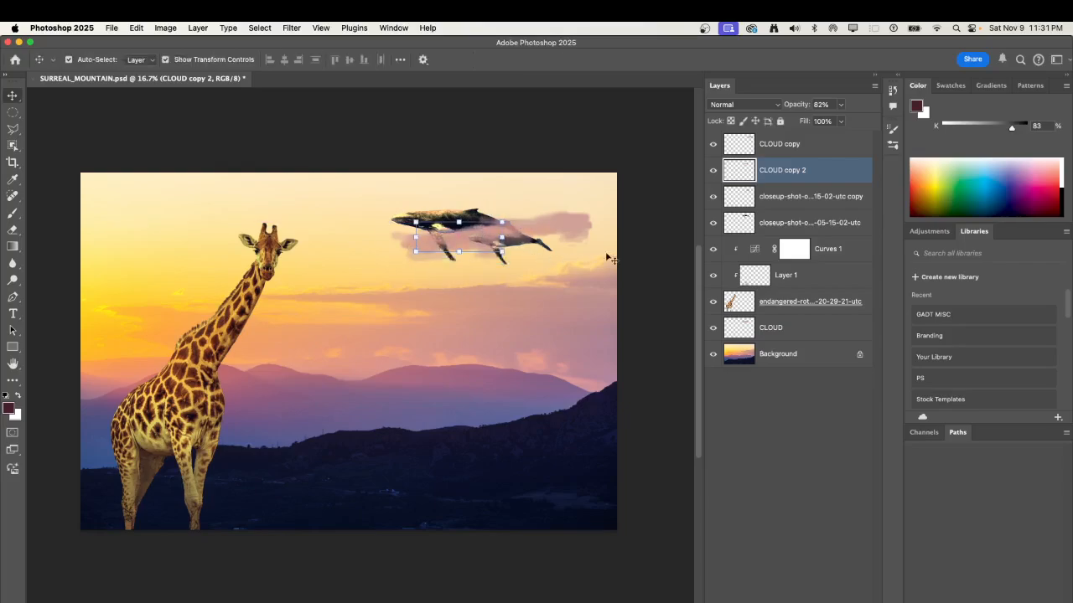
Move the smaller whale's layer above CLOUD copy 2 in the layer stack, keeping it beneath CLOUD copy.
{"action": "left_click", "coordinate": [761, 207], "text": "shift"}
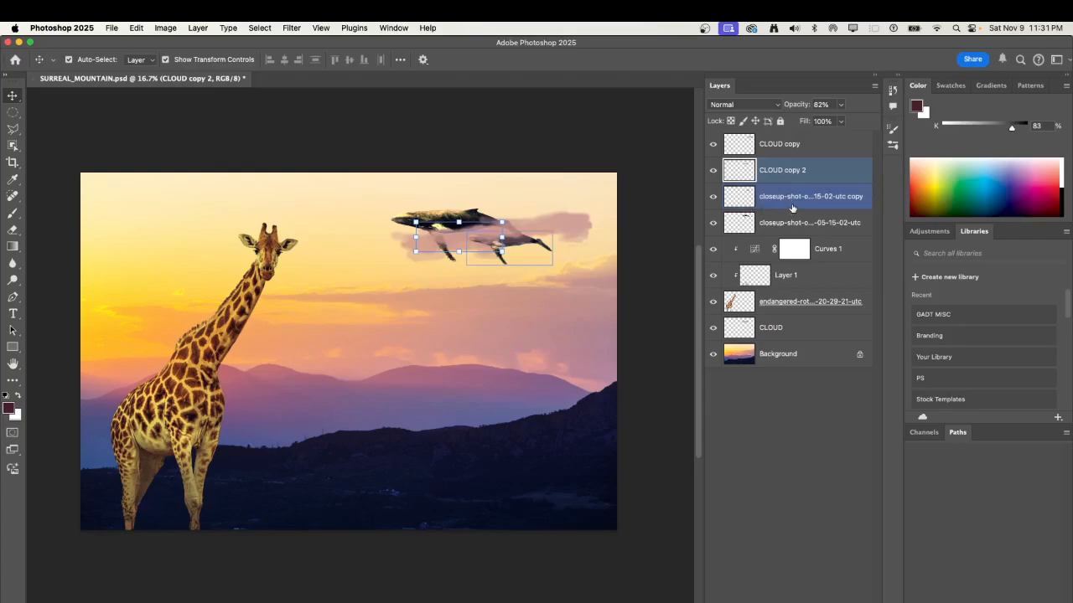
{"action": "left_click", "coordinate": [792, 204]}
{"action": "double_click", "coordinate": [793, 201]}
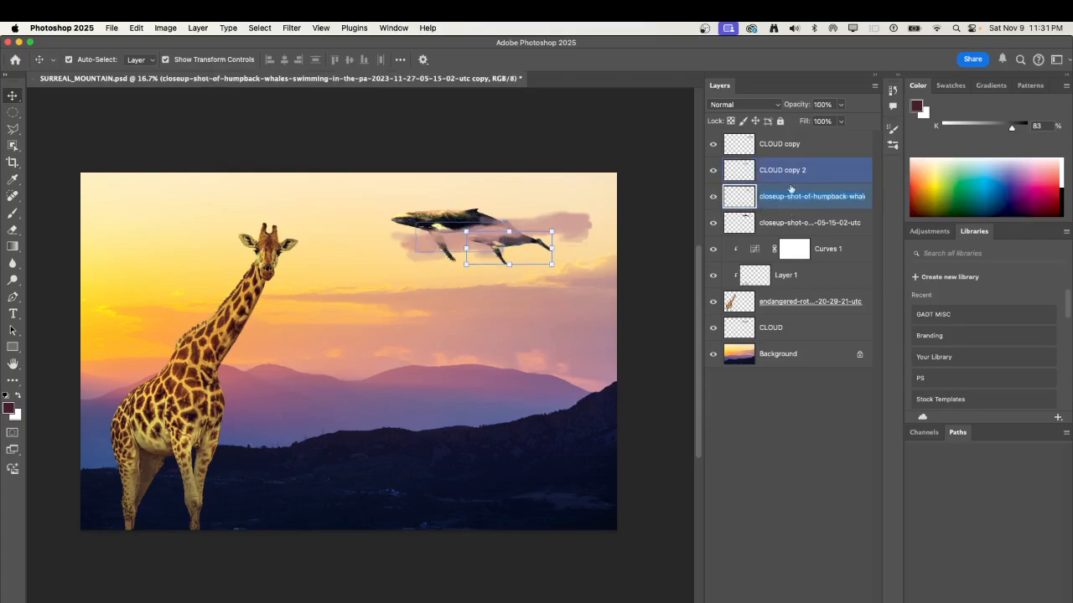
{"action": "left_click", "coordinate": [749, 200]}
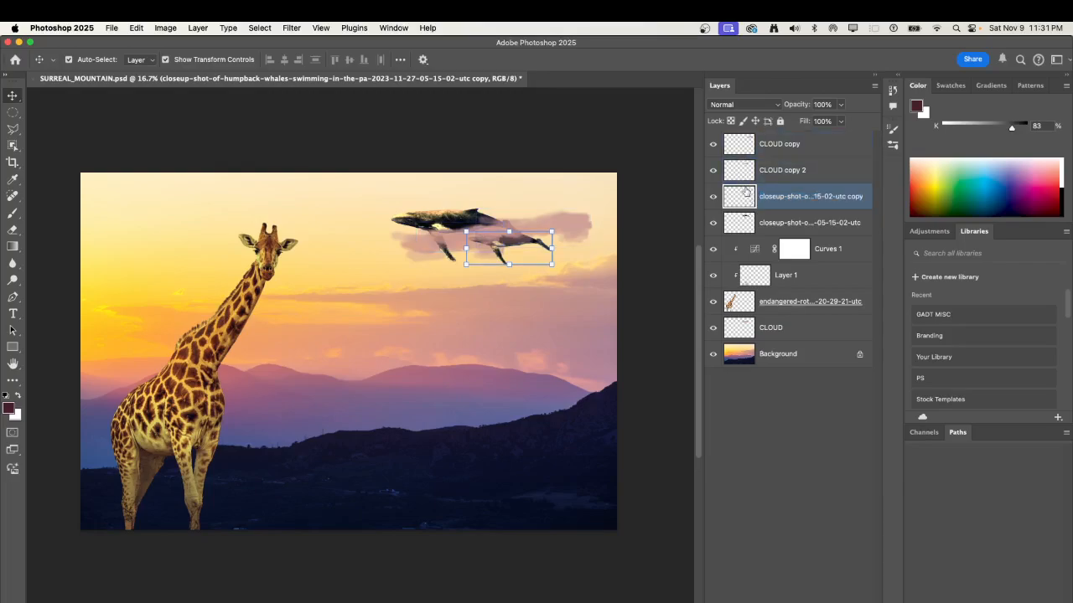
{"action": "left_click_drag", "start_coordinate": [747, 193], "coordinate": [741, 159]}
{"action": "key", "text": "super+t"}
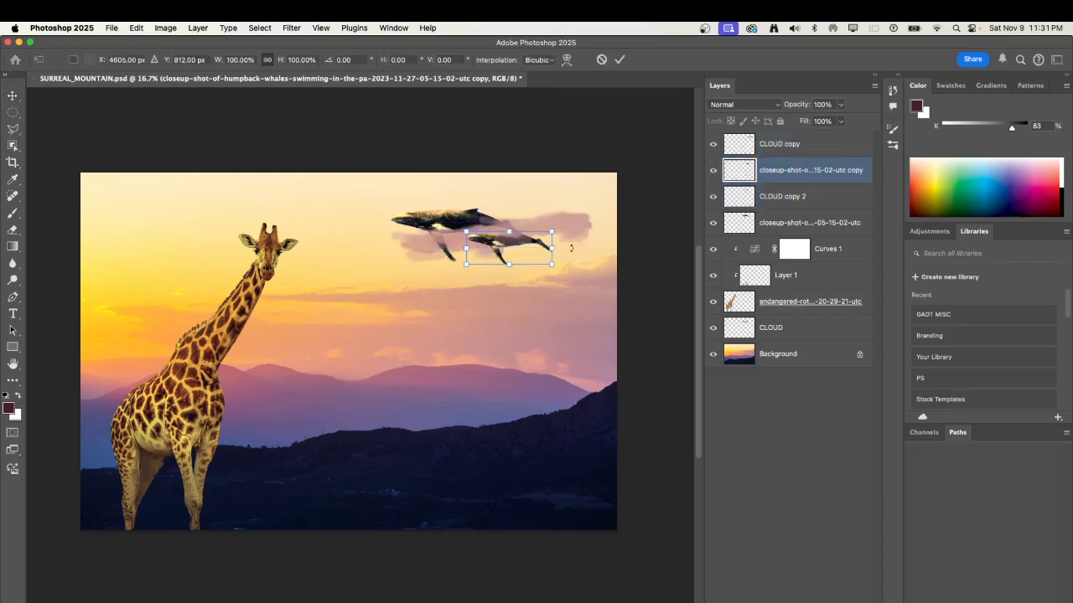
{"action": "left_click", "coordinate": [619, 59]}
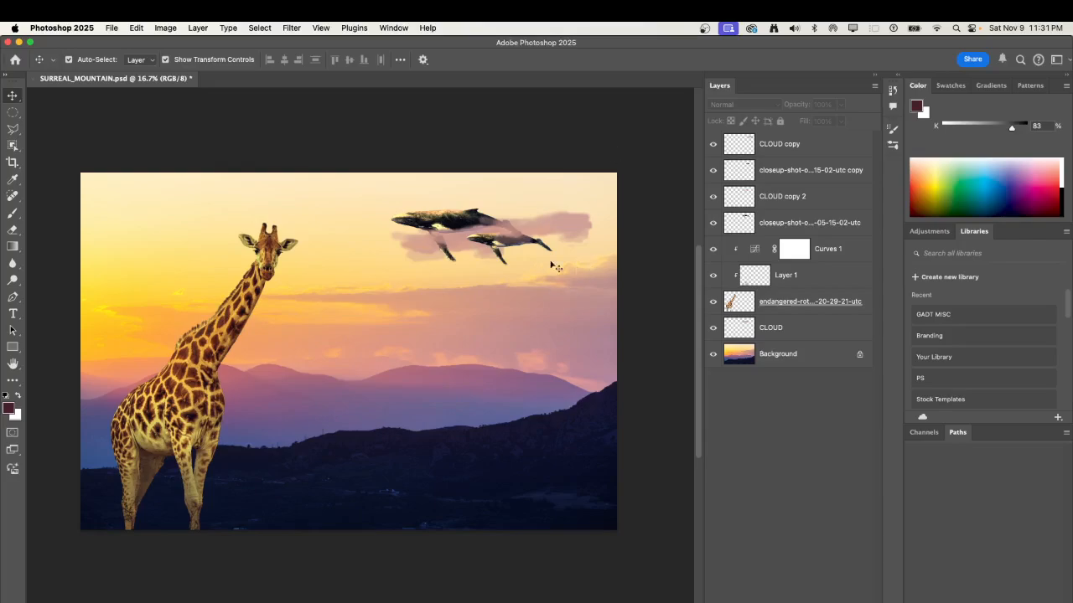
Move the CLOUD copy beside the whales' tails down so it overlaps the smaller whale's tail, and deselect it.
{"action": "left_click_drag", "start_coordinate": [557, 228], "coordinate": [559, 247]}
{"action": "left_click", "coordinate": [494, 370]}
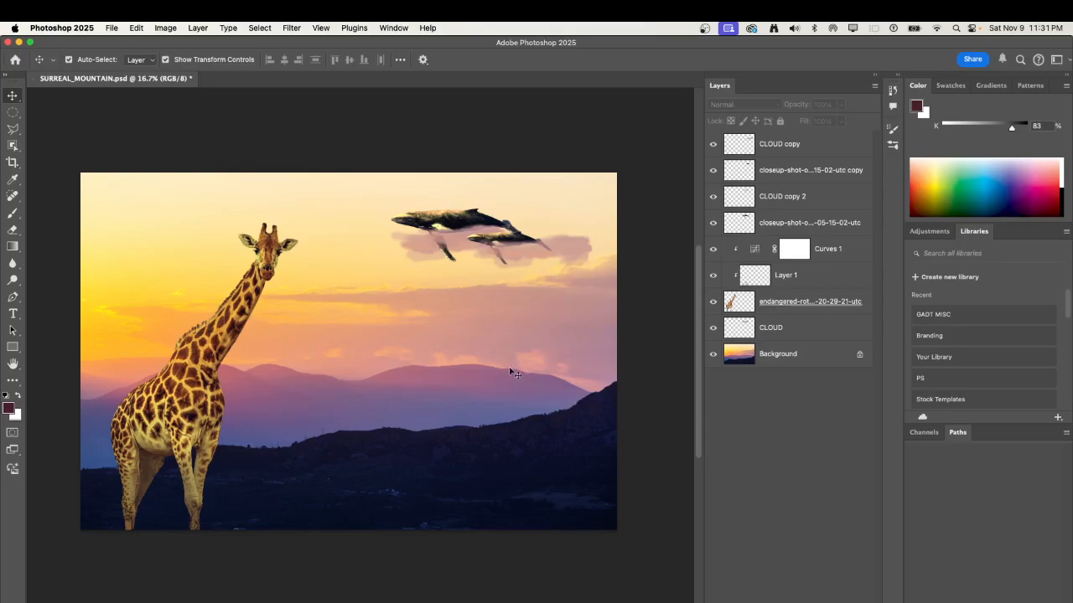